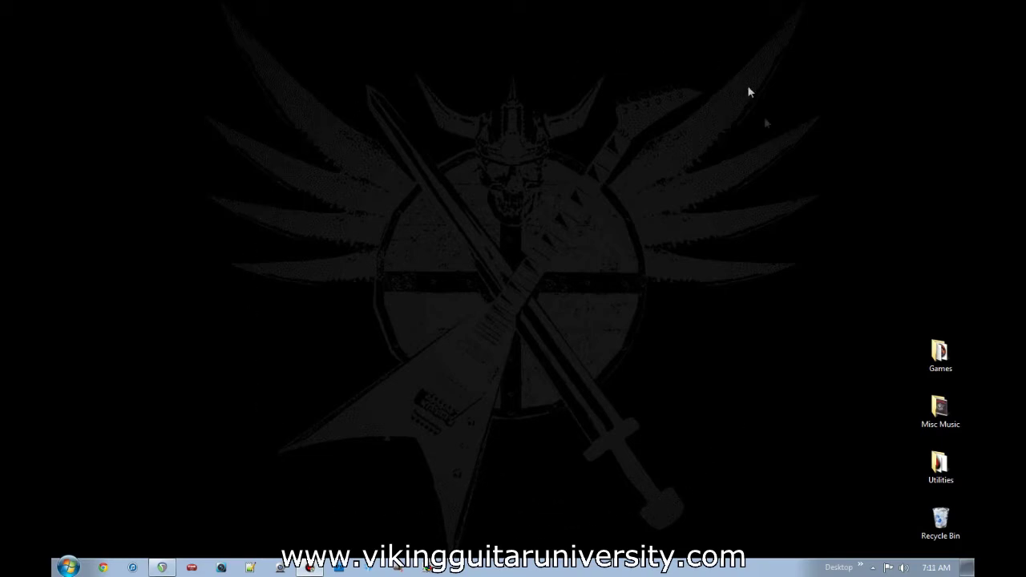
Switch to the REAPER project and enlarge the height of track 1 to show a bigger waveform.
click(163, 569)
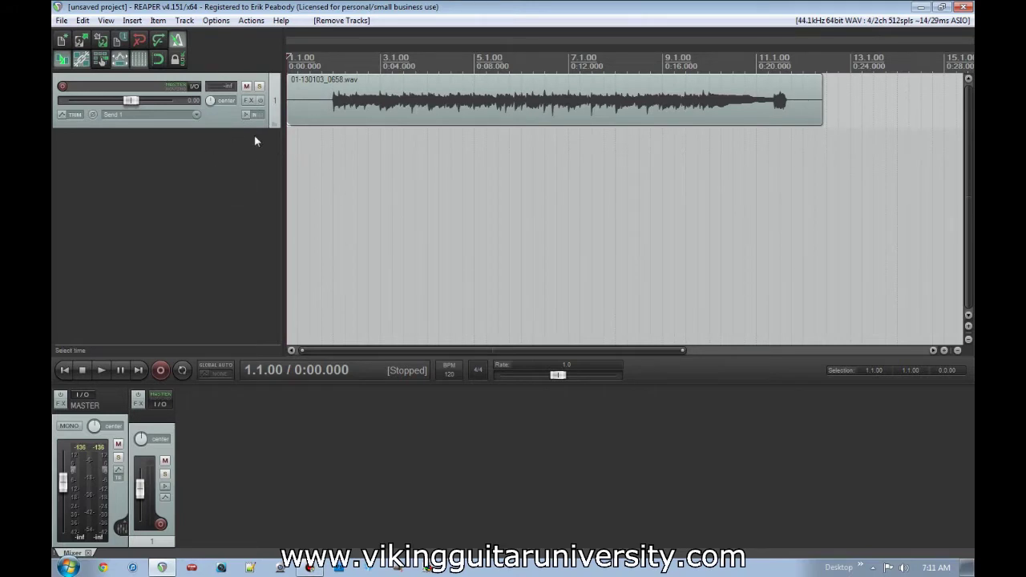
drag(258, 127, 253, 191)
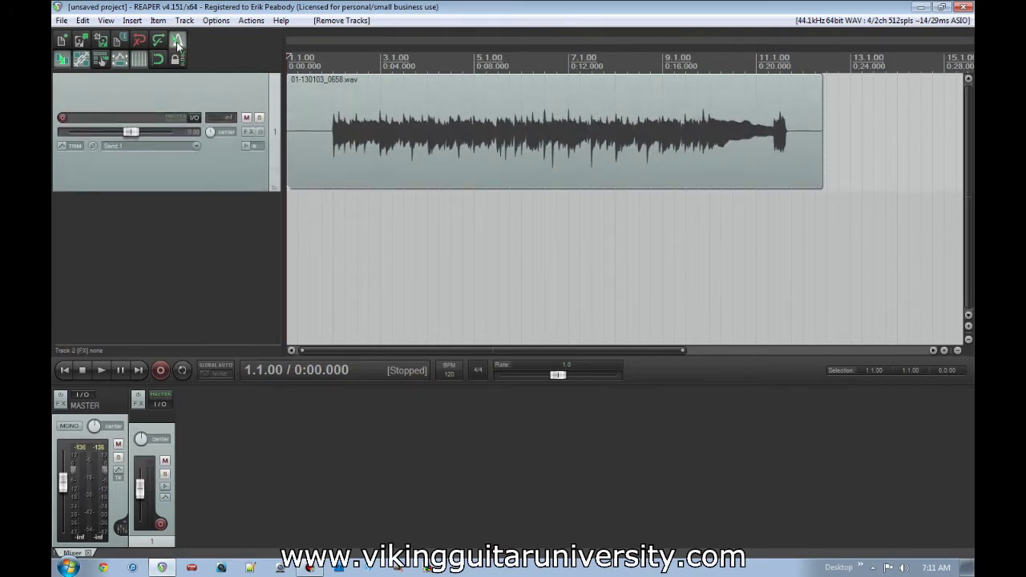
Play back the guitar recording from just before its first note.
click(323, 246)
key(space)
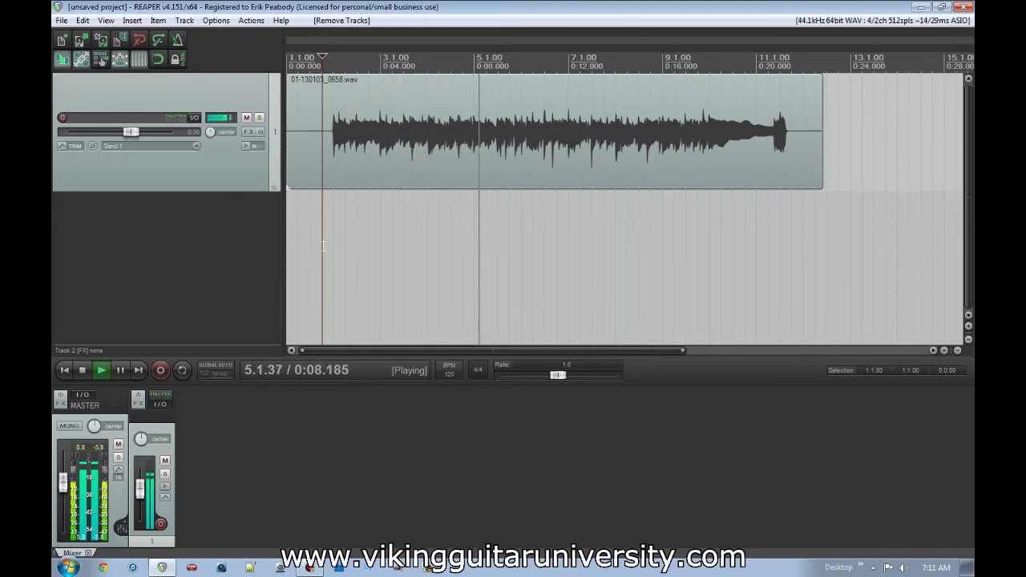
key(space)
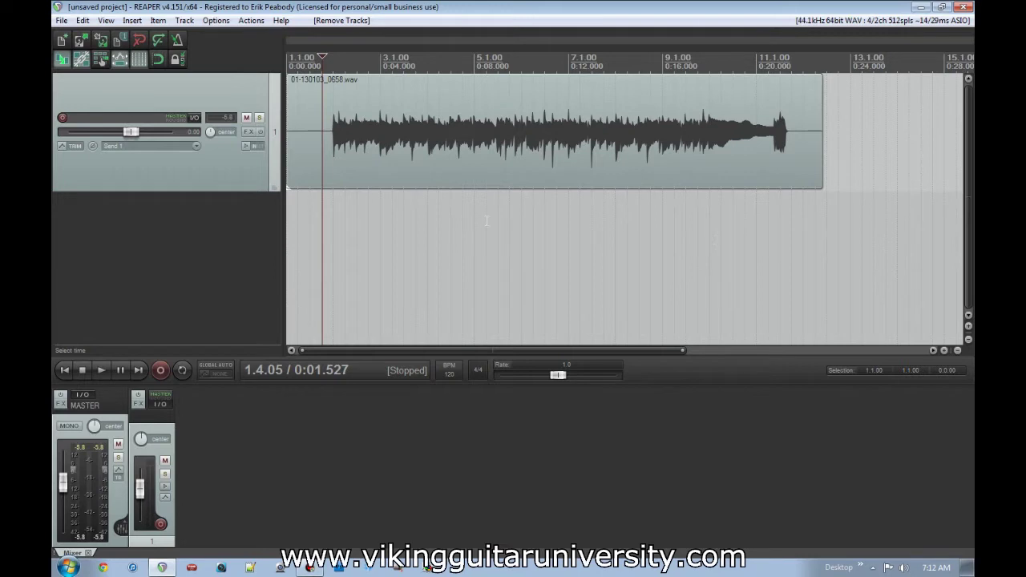
Try panning track 1 fully left for the first half of the recording and 100% right for the second half.
drag(335, 212, 569, 211)
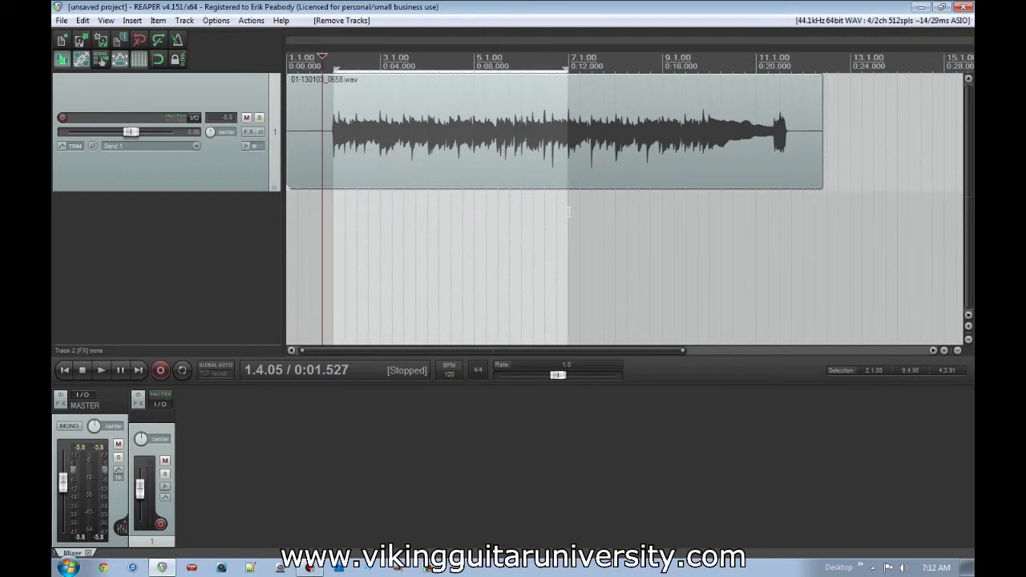
drag(210, 132, 209, 157)
click(567, 250)
click(568, 250)
drag(788, 250, 568, 250)
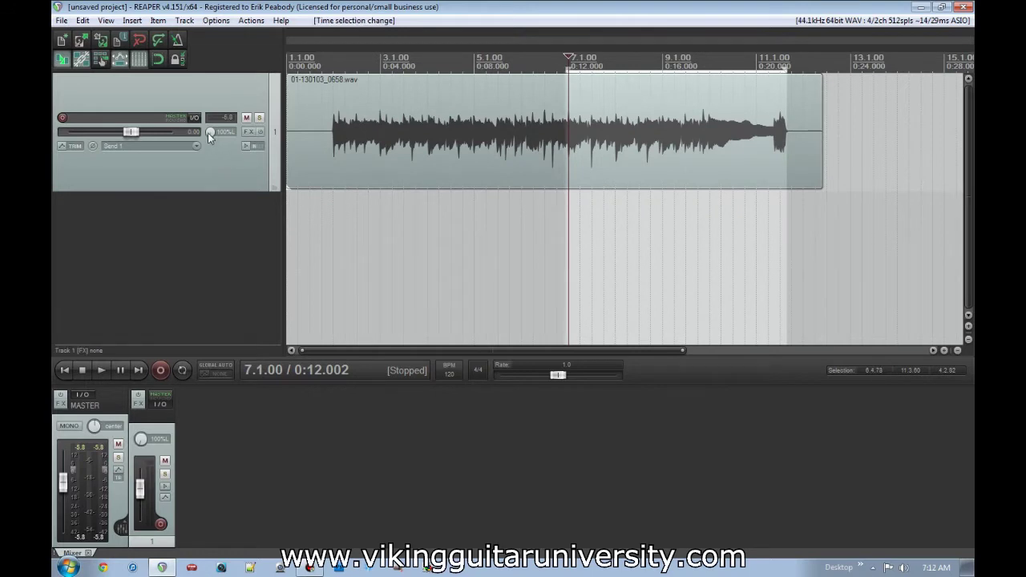
mouse_move(208, 132)
mouse_down()
mouse_move(208, 121)
mouse_move(211, 134)
mouse_up()
Remove the time selection and reset track 1's pan to center, returning the edit cursor to the project start.
click(359, 251)
click(681, 60)
click(400, 60)
key(Escape)
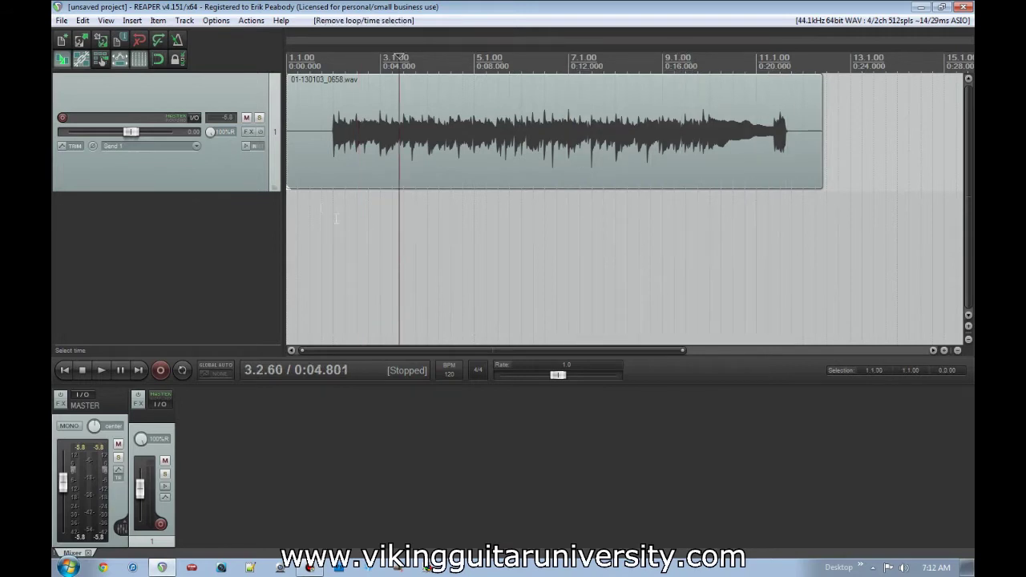
double_click(209, 132)
key(Home)
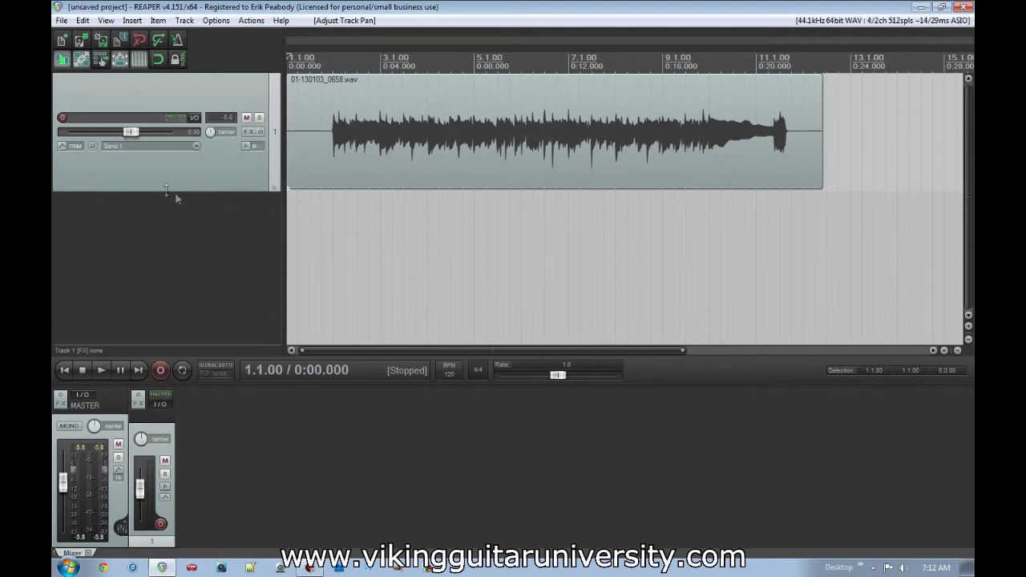
Name track 1 "Crummy Guitar Line".
double_click(90, 120)
text(Gt)
key(BackSpace)
key(BackSpace)
text(Crunchy Guit)
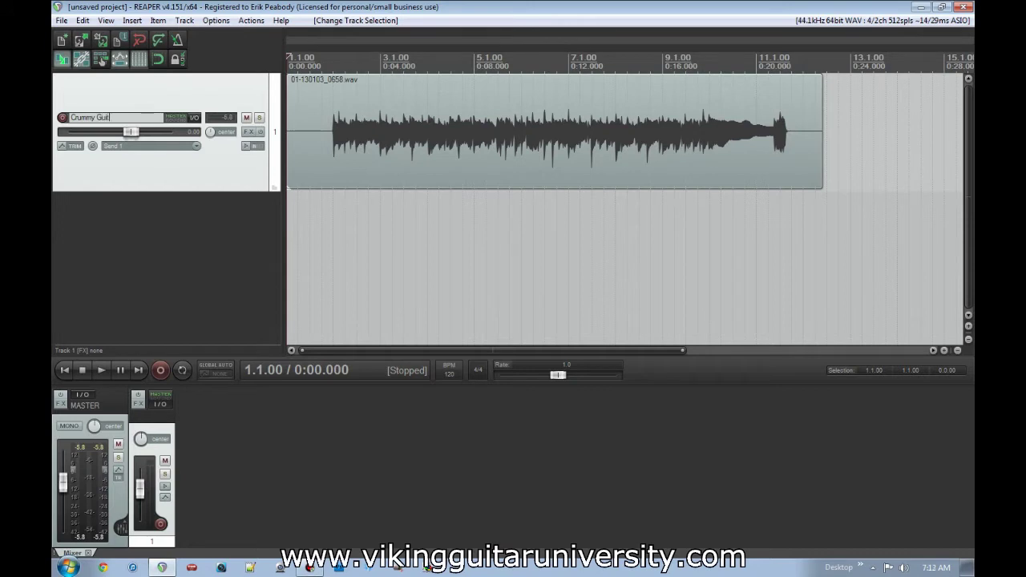
text(ar Line)
key(Return)
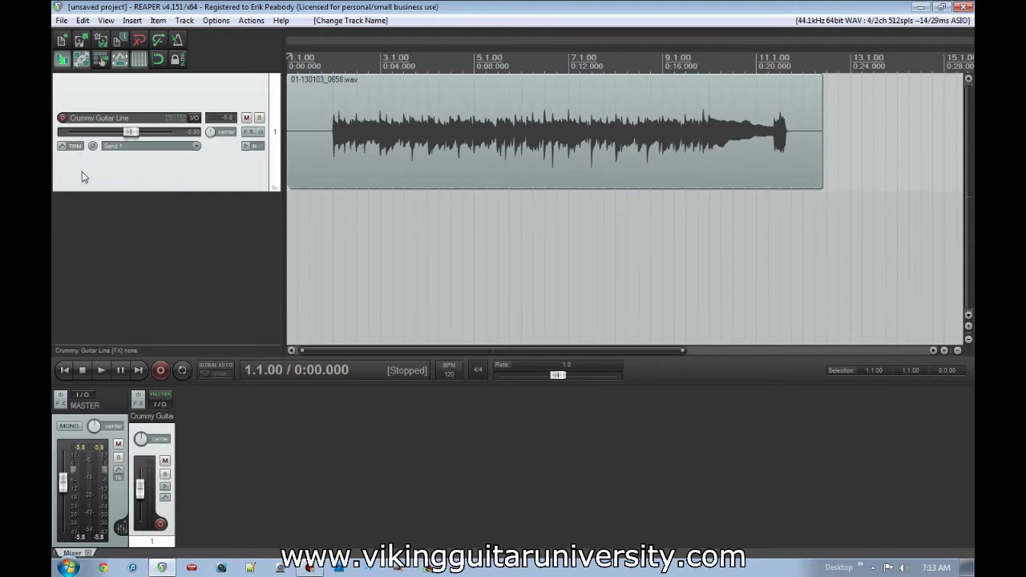
Activate the Volume envelope for the Crummy Guitar Line track and close its envelope settings.
click(76, 148)
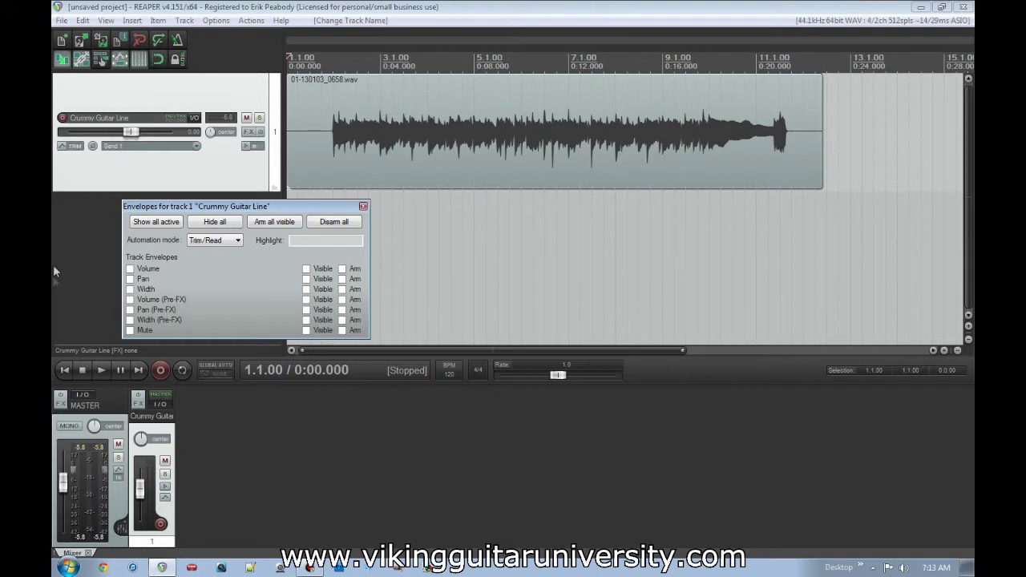
click(364, 207)
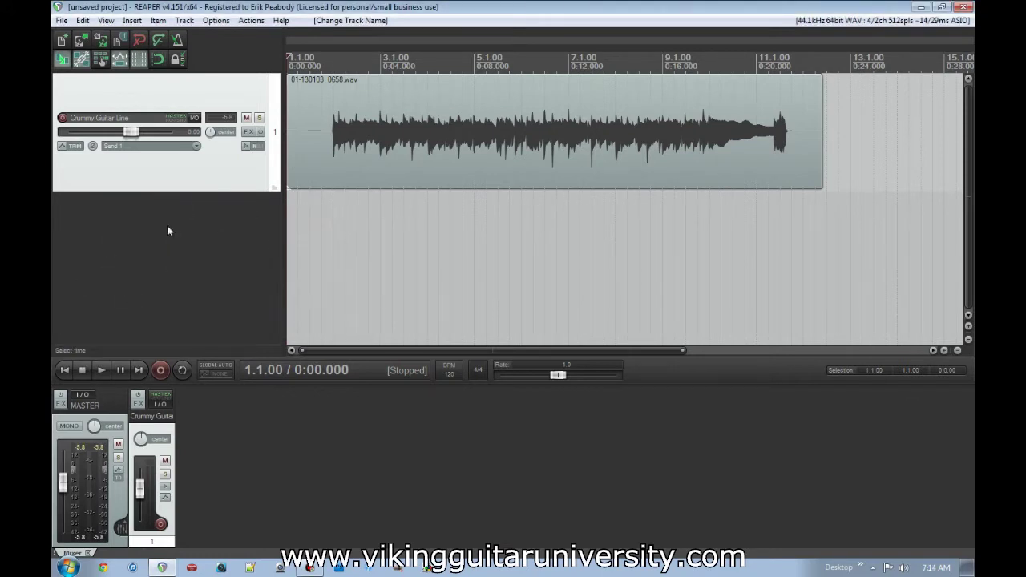
click(66, 148)
drag(395, 81, 213, 218)
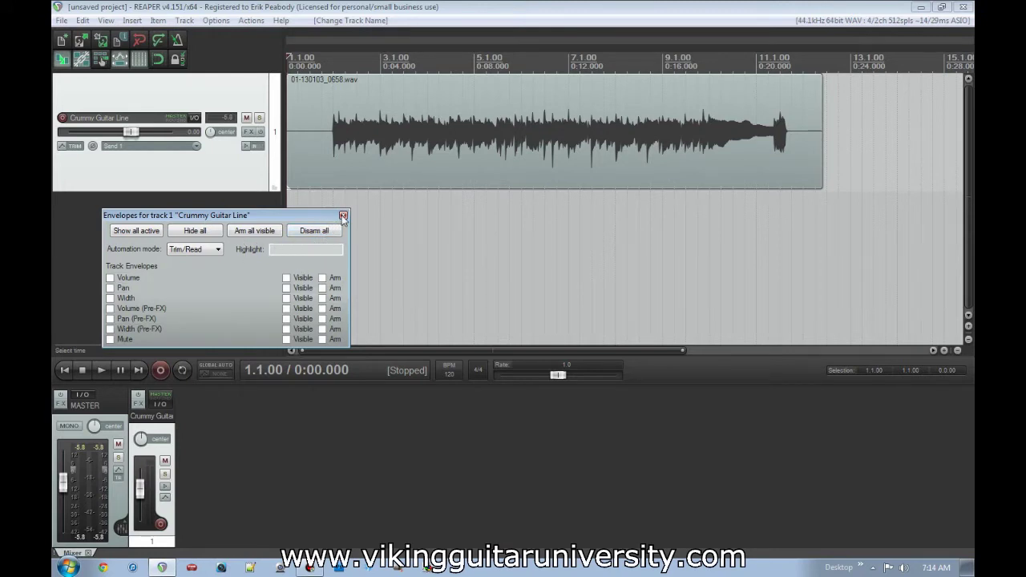
click(215, 251)
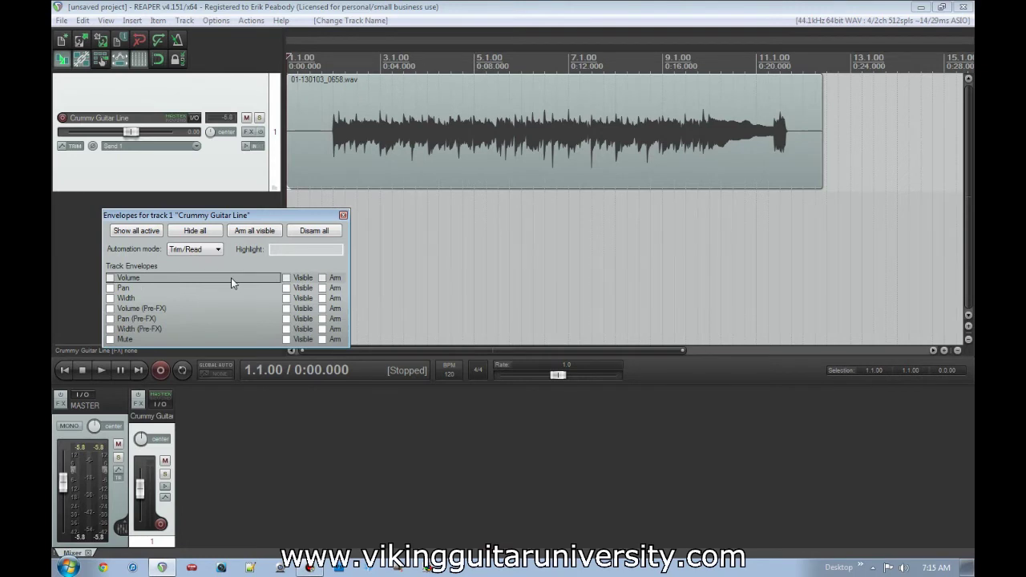
click(110, 278)
click(343, 215)
click(231, 207)
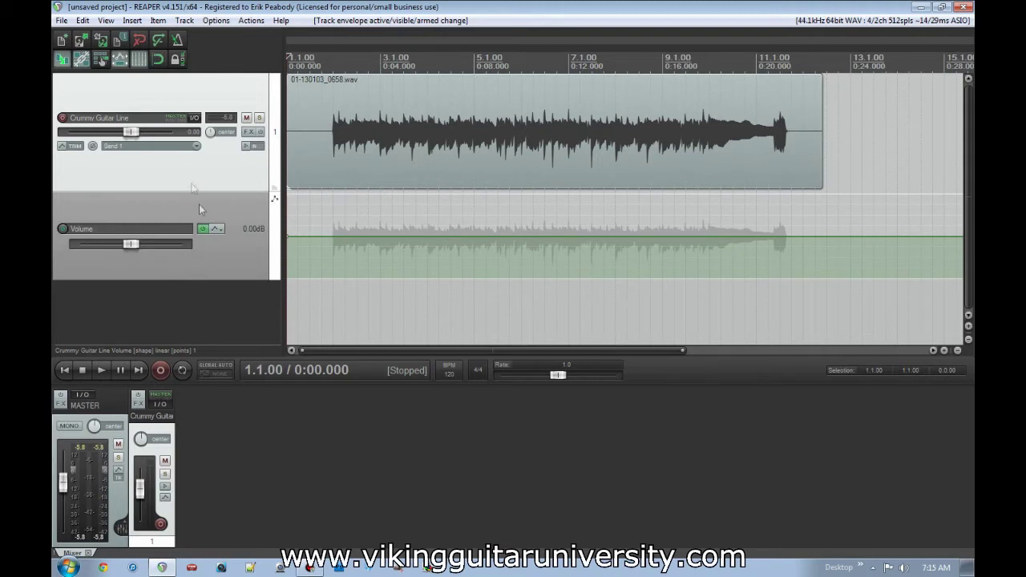
Examine the Volume envelope line and its starting point under the guitar track.
mouse_move(293, 233)
mouse_move(344, 238)
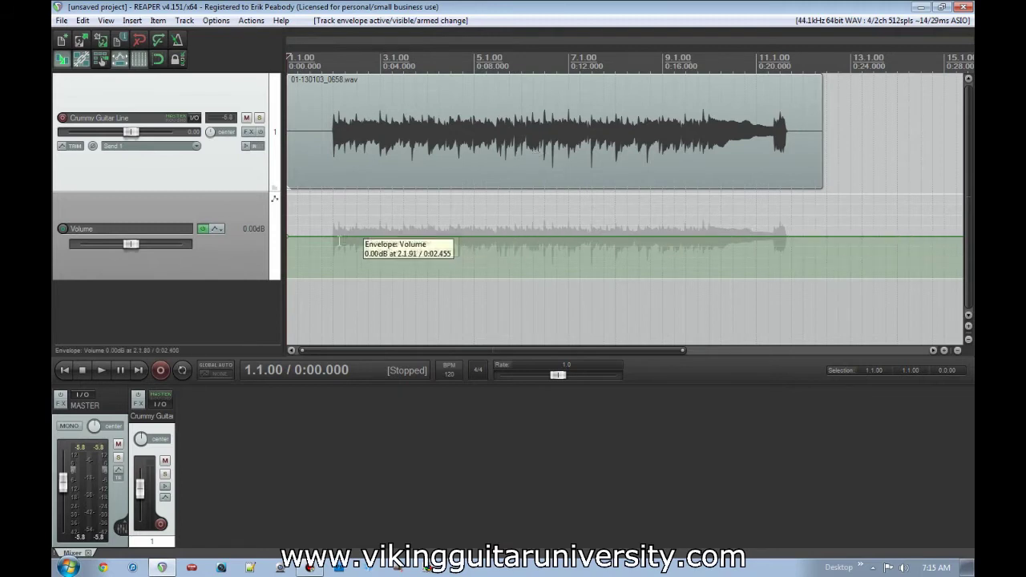
click(290, 237)
scroll(307, 266, up, 5)
scroll(307, 267, up, 2)
scroll(307, 259, down, 10)
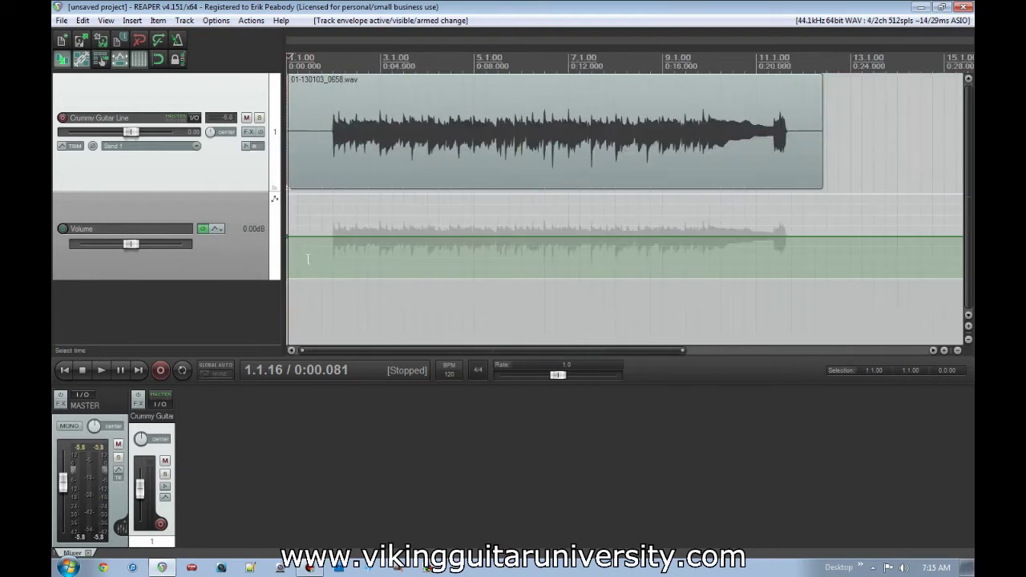
scroll(313, 256, down, 2)
scroll(318, 255, up, 3)
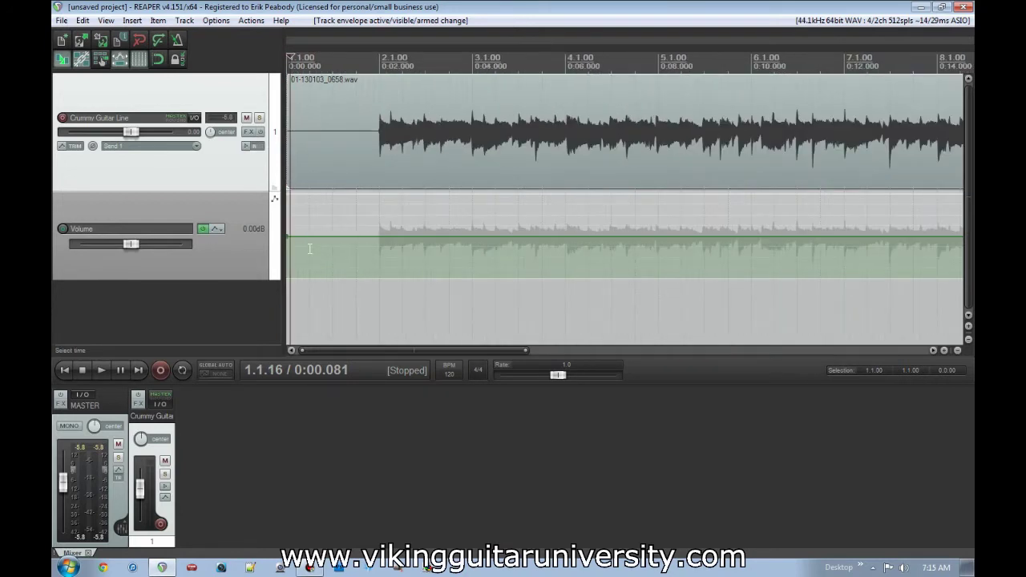
scroll(306, 254, down, 2)
click(325, 255)
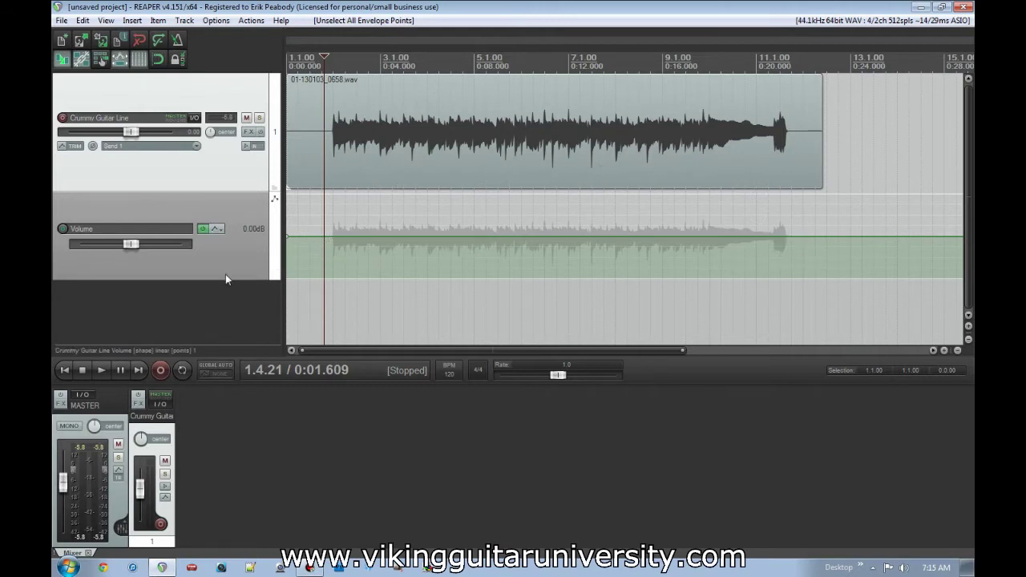
Review the automation mode and active envelopes in the guitar track's envelope settings.
click(70, 147)
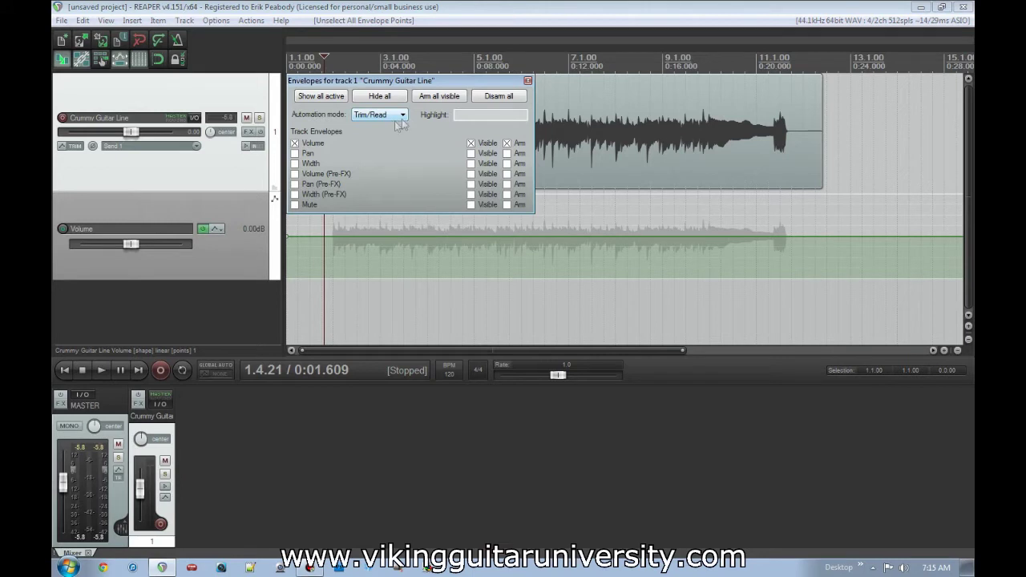
click(528, 81)
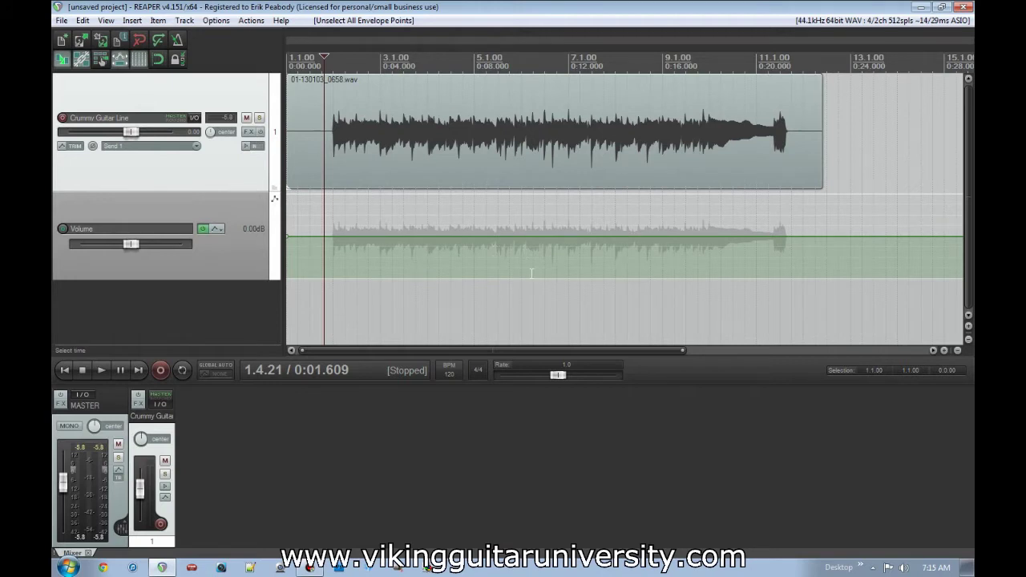
scroll(535, 255, up, 3)
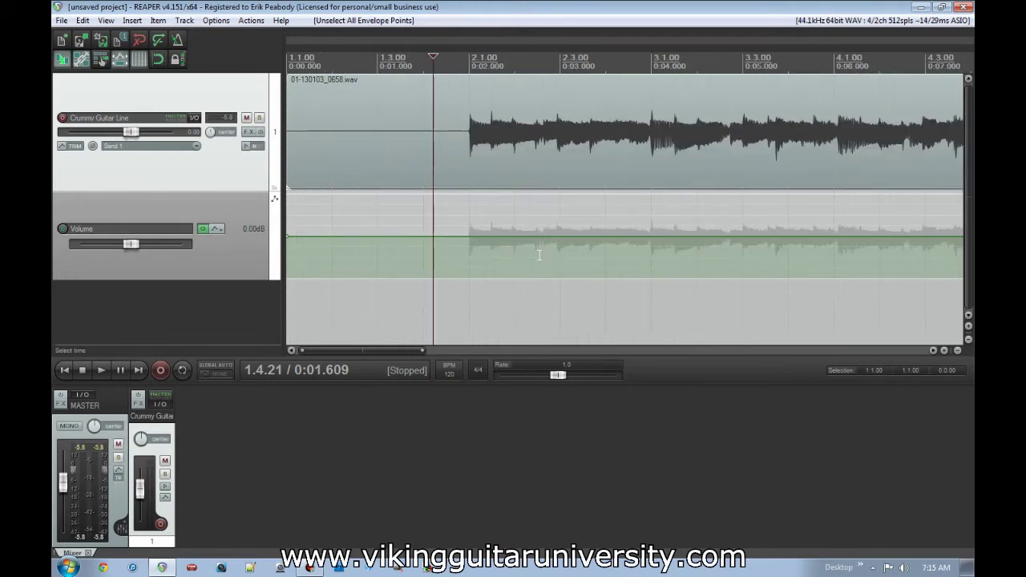
scroll(534, 255, down, 5)
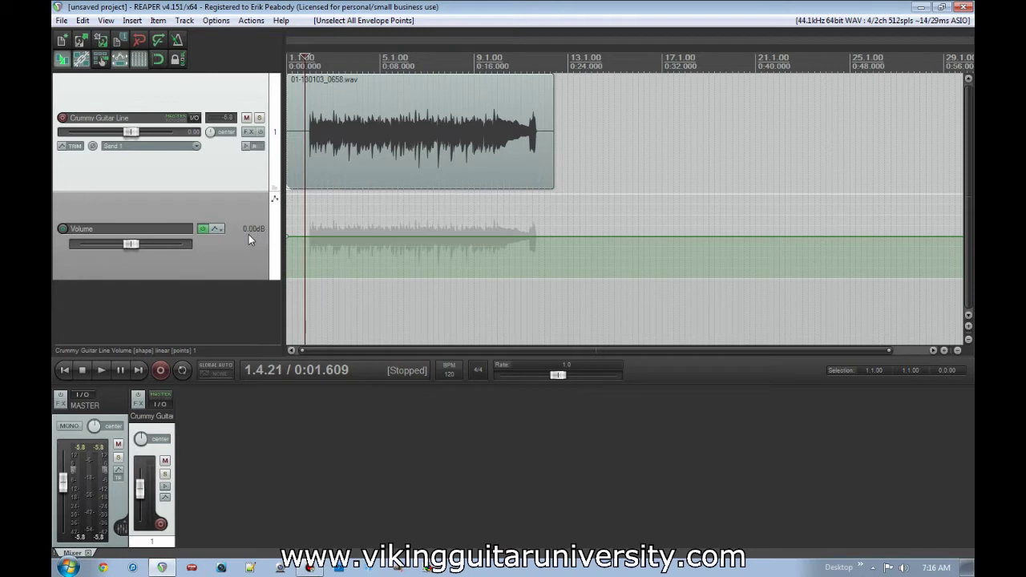
Listen to the opening of the guitar line from 2.1.00 and try a time selection over its first measure.
click(309, 252)
key(space)
key(space)
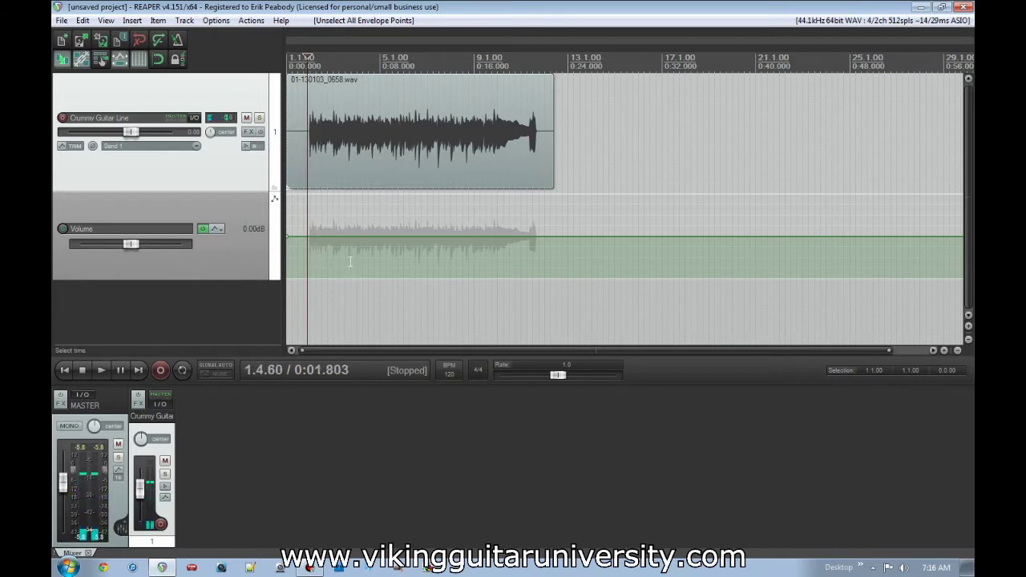
scroll(481, 277, up, 4)
scroll(515, 275, up, 2)
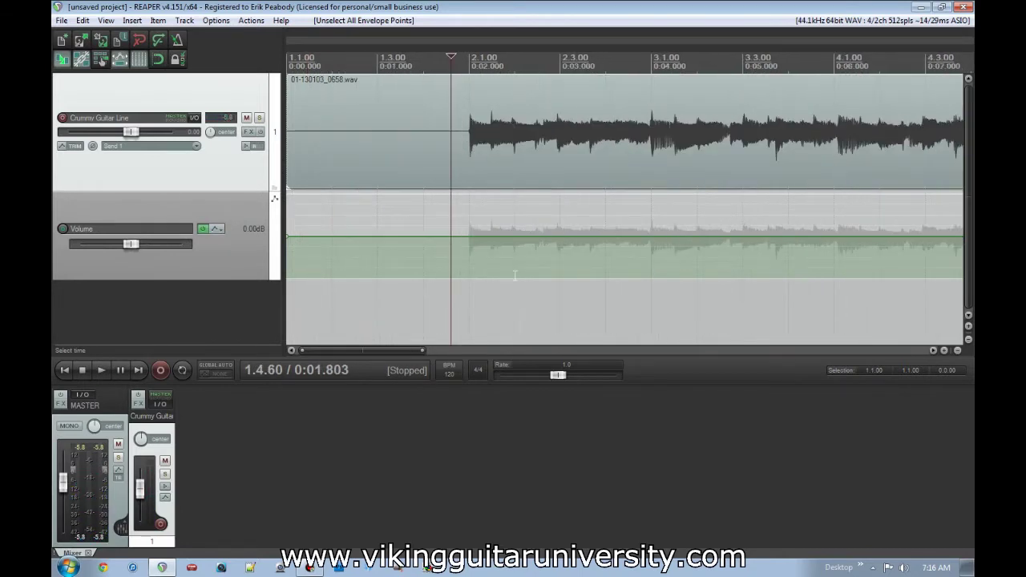
click(471, 217)
key(space)
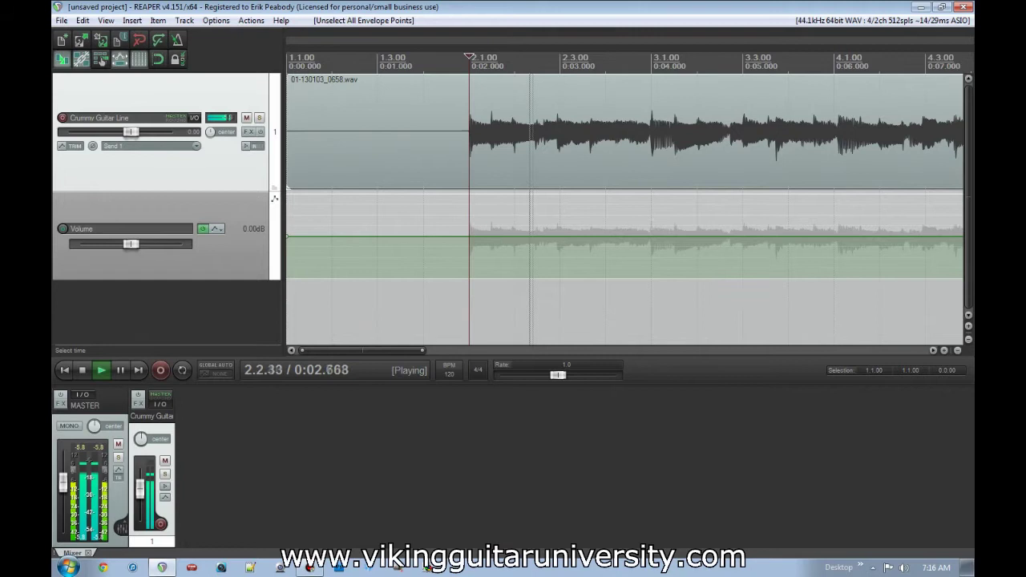
key(space)
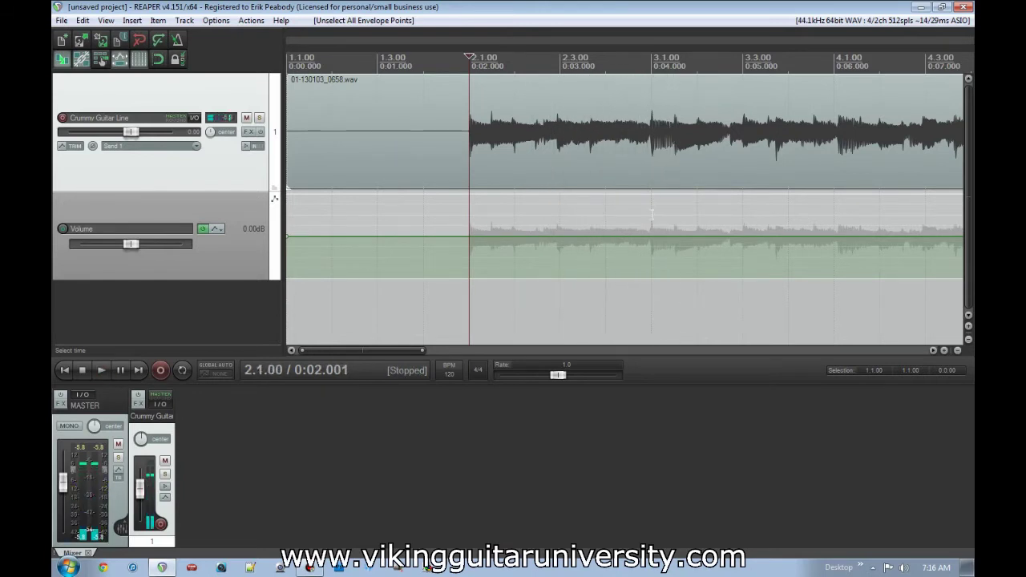
drag(651, 218, 471, 229)
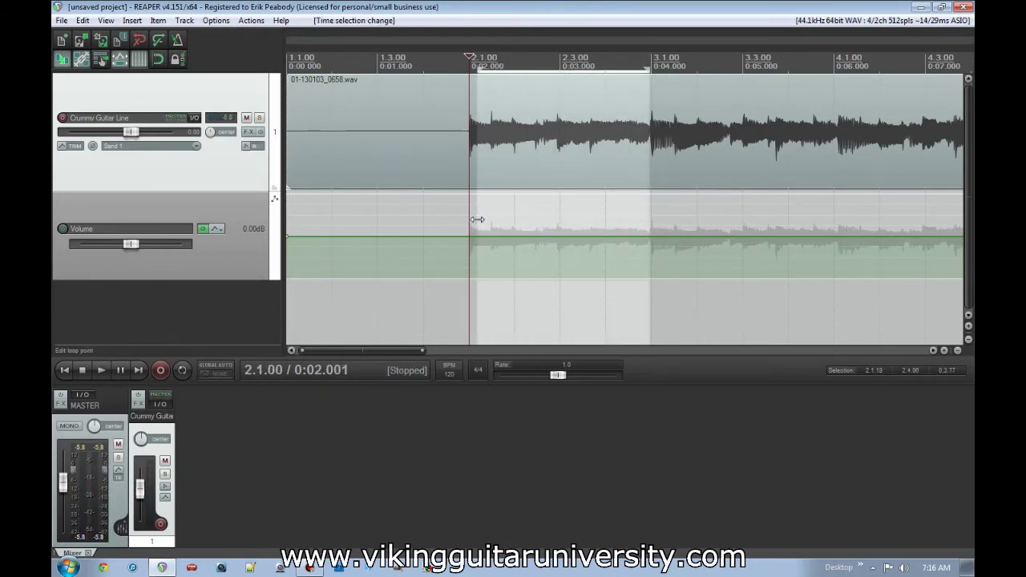
click(476, 232)
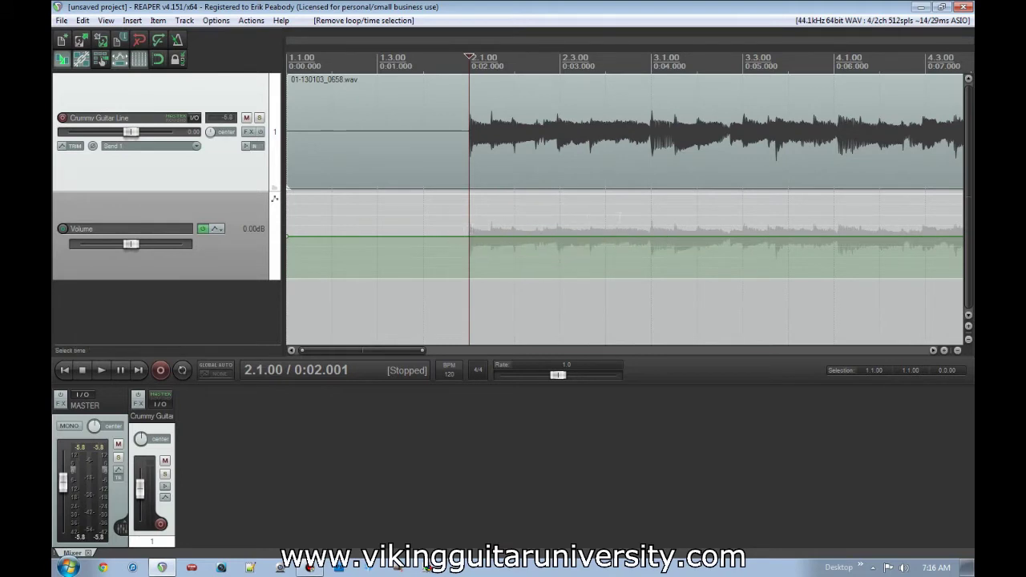
Add a 0.00 dB point to the Volume envelope at about 2.4.97, just before the note at 3.1.00.
click(651, 215)
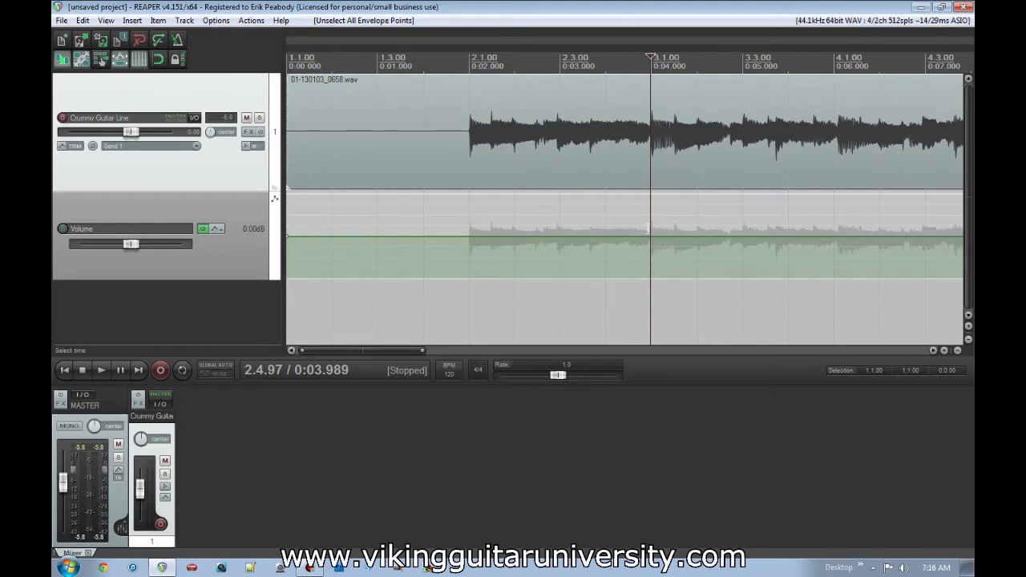
scroll(659, 225, up, 5)
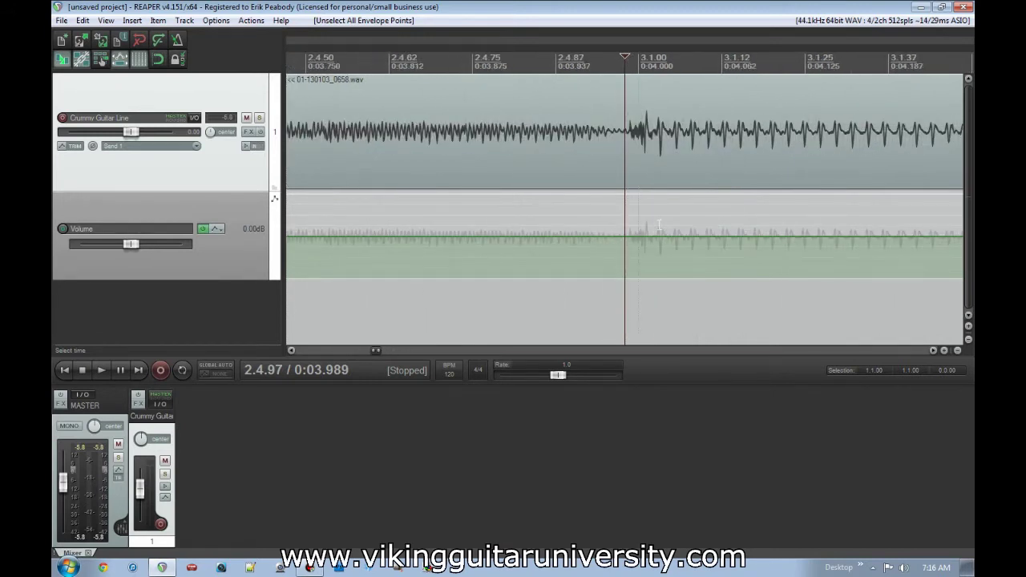
scroll(660, 224, up, 3)
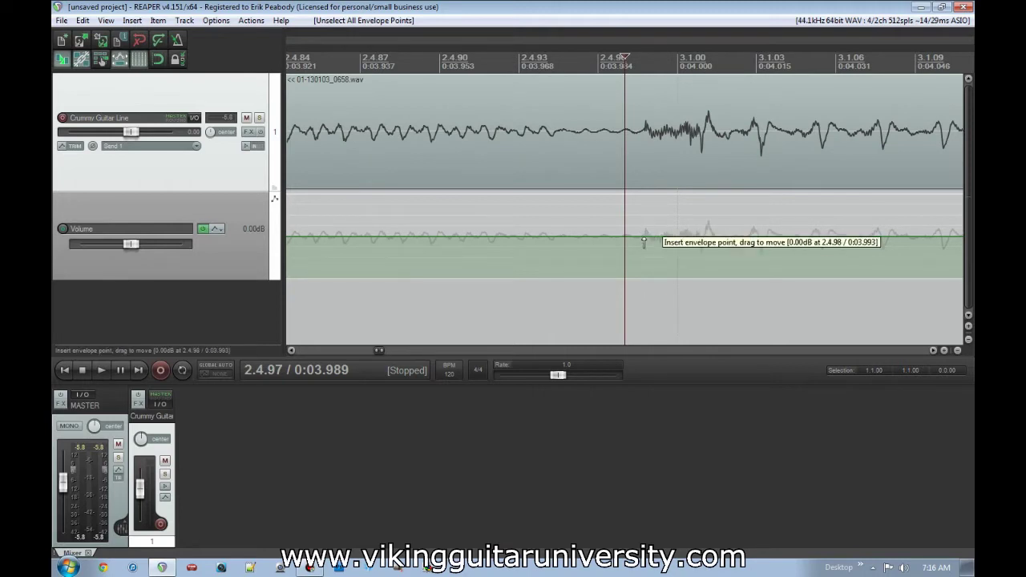
click(626, 239)
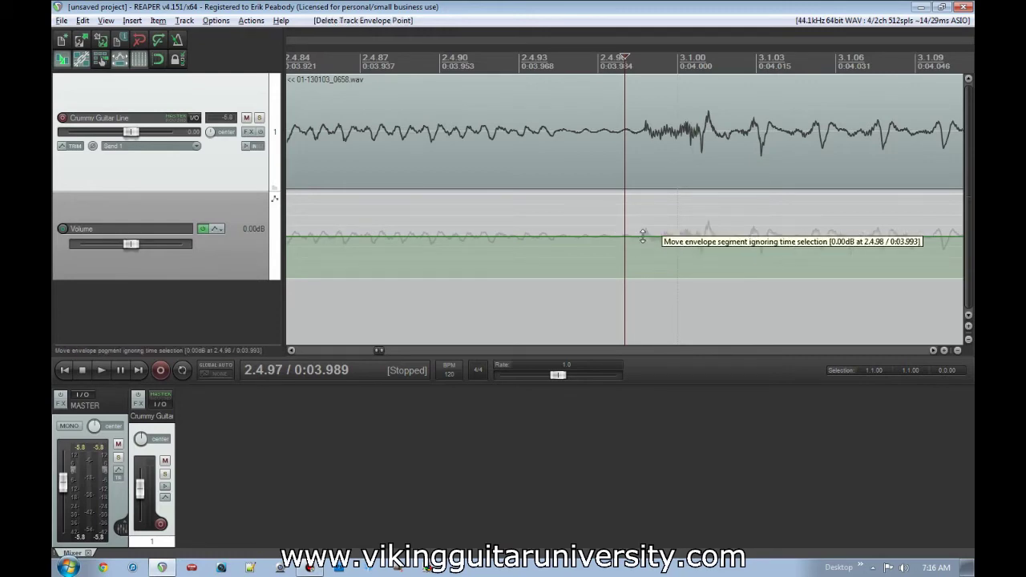
scroll(641, 233, down, 4)
scroll(630, 226, up, 3)
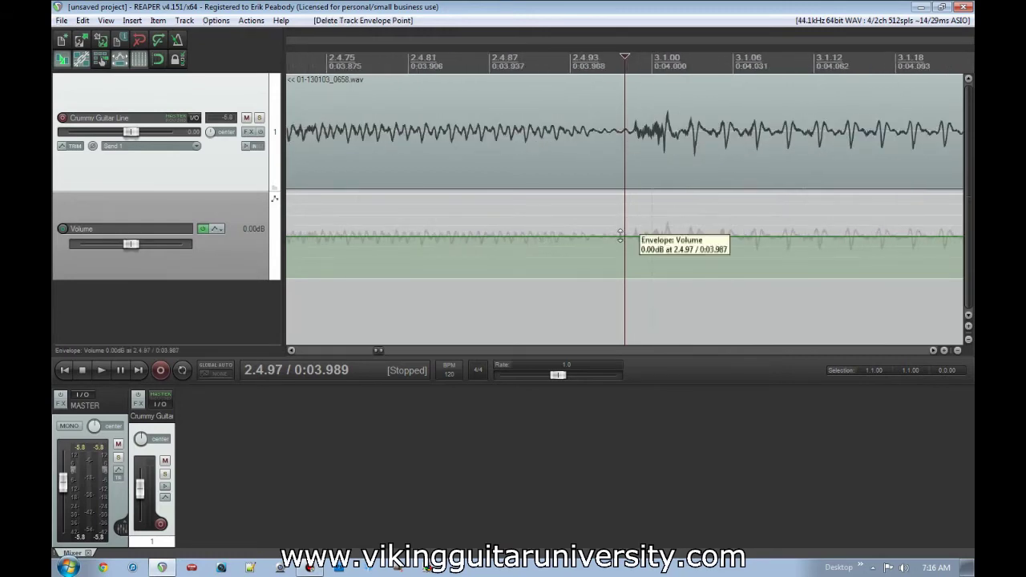
click(620, 239)
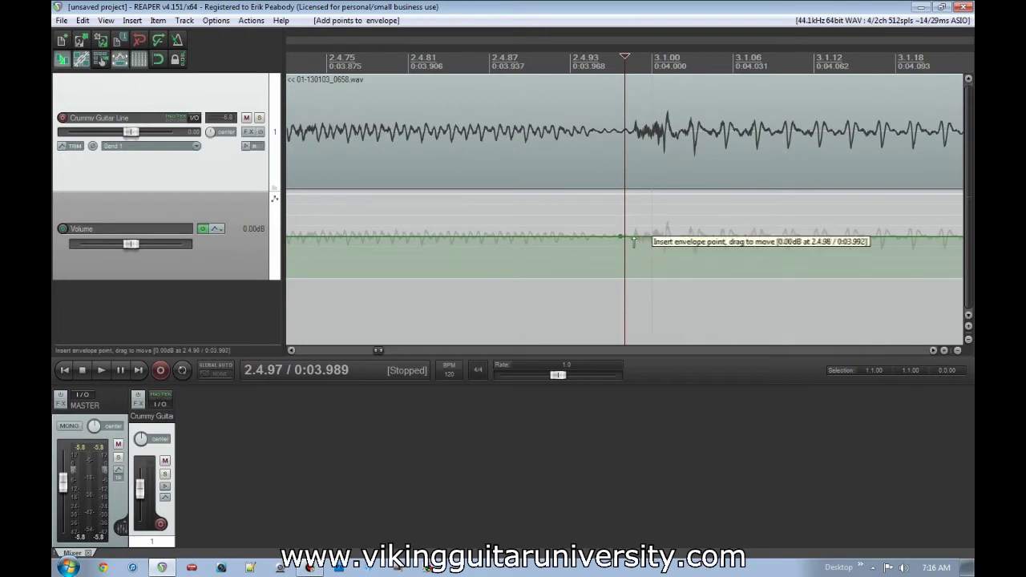
Add trial points to the Volume envelope at about 2.4.94 and 2.4.88, deleting each one again.
right_click(584, 238)
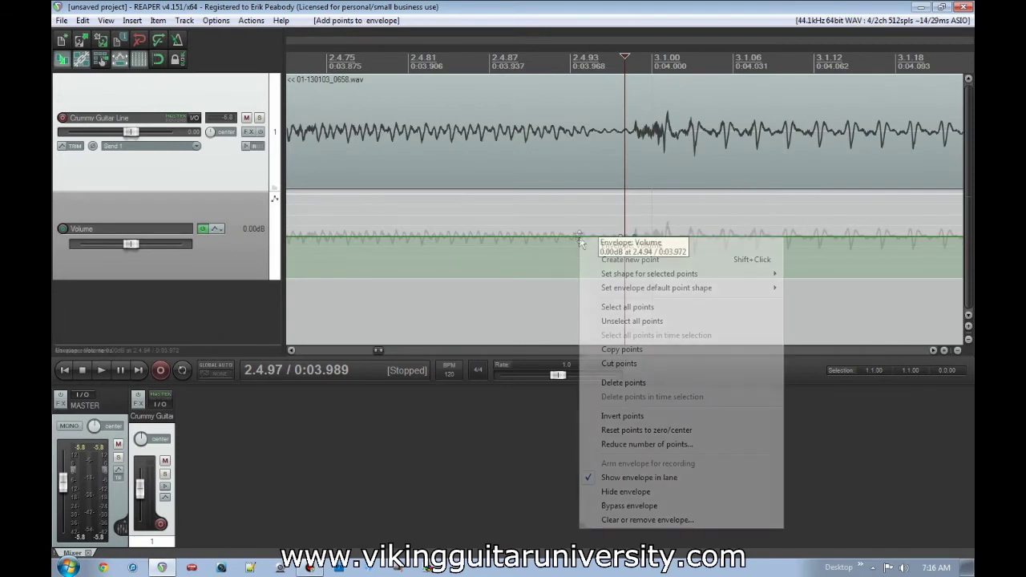
click(656, 259)
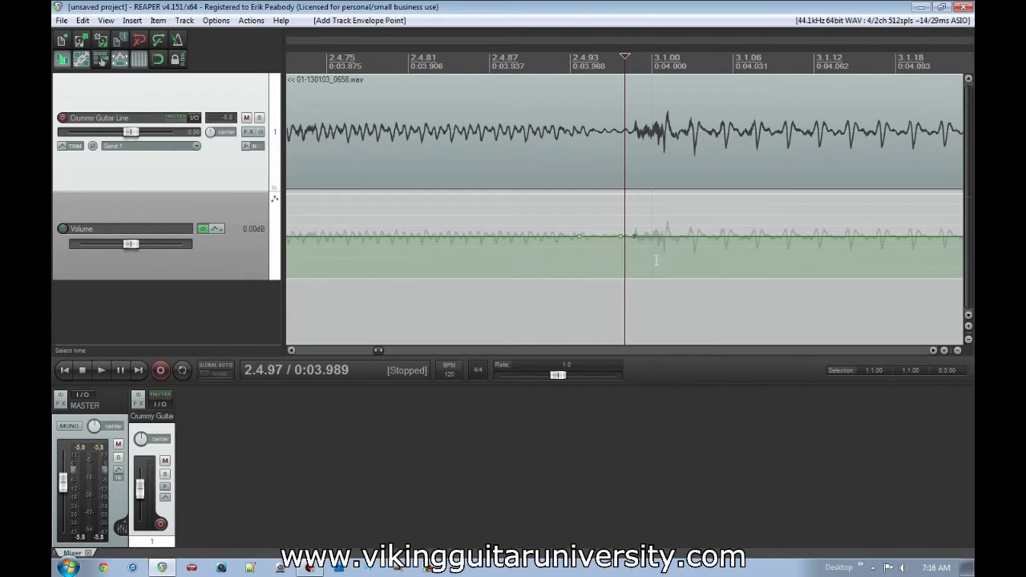
click(578, 236)
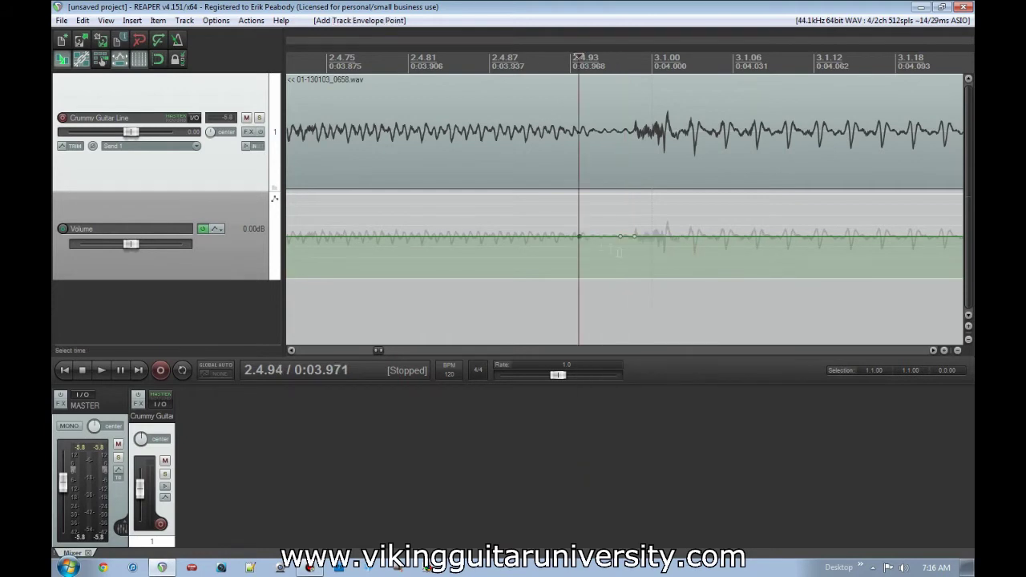
right_click(583, 238)
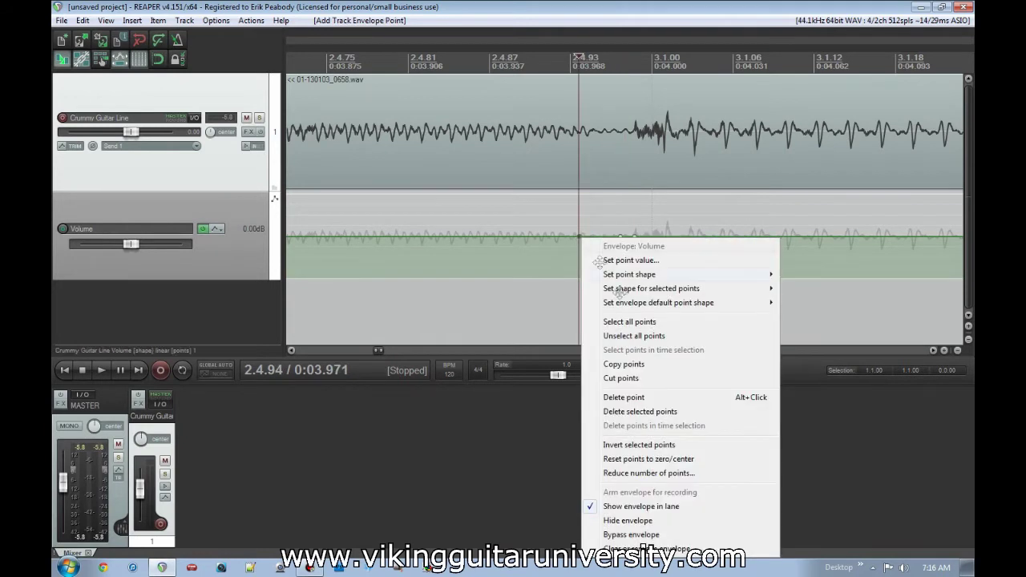
click(656, 397)
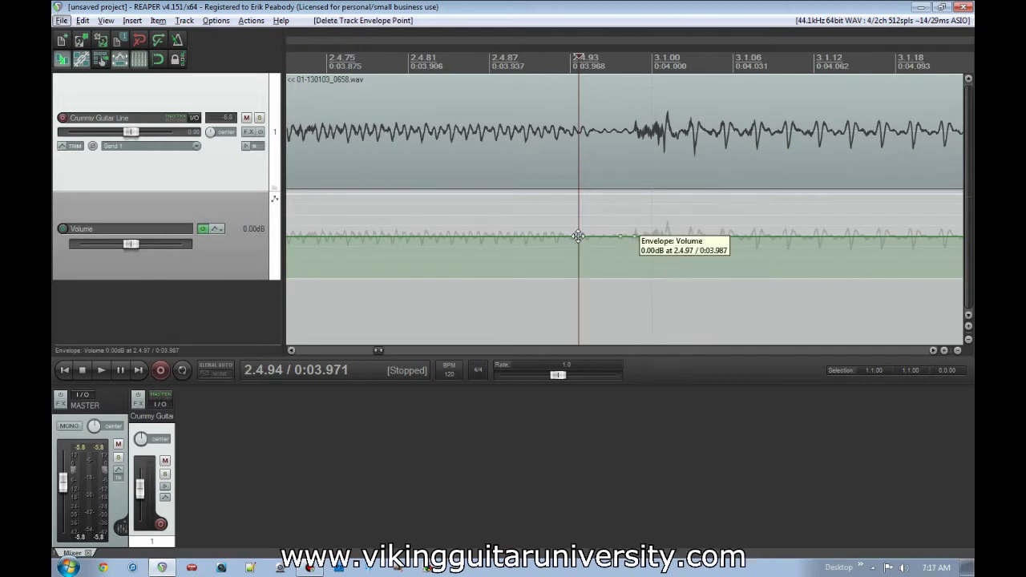
shift+click(497, 236)
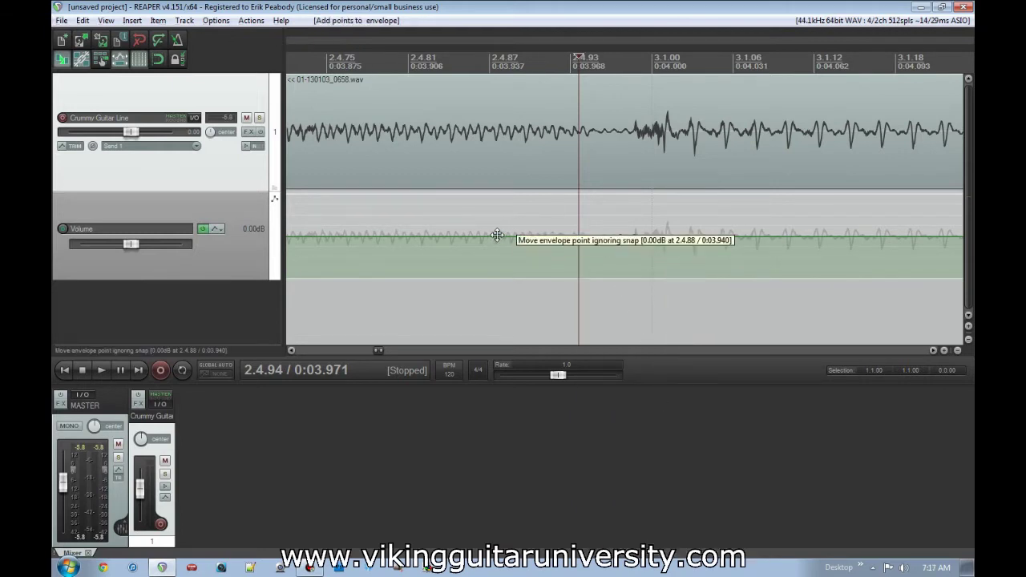
alt+click(498, 236)
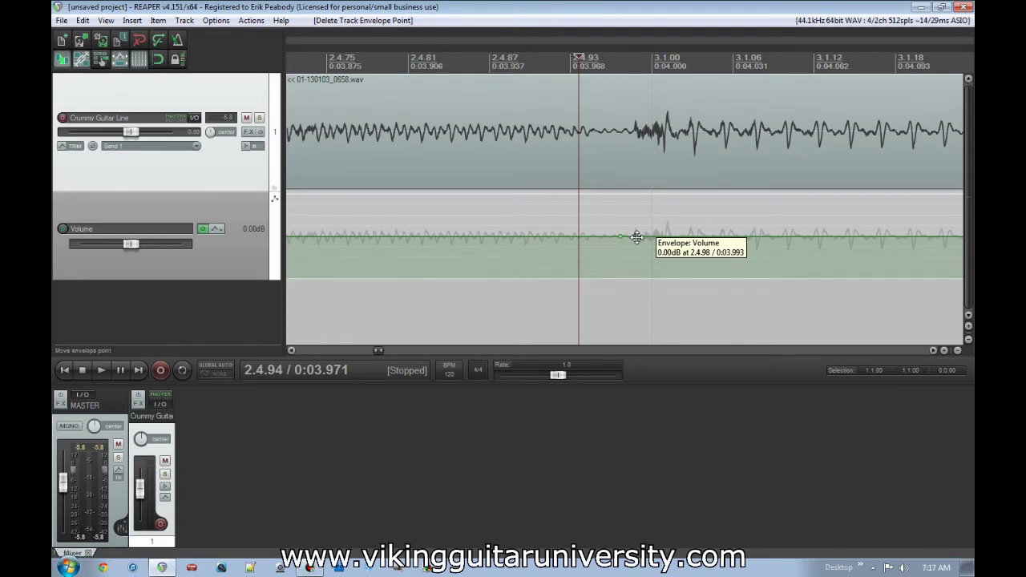
Lower the Volume envelope to about -3 dB from 2.4.98, tighten the gap to the preceding 0 dB point, and play across the drop.
mouse_move(636, 238)
mouse_down()
mouse_move(637, 217)
mouse_move(634, 259)
mouse_move(713, 260)
mouse_move(629, 260)
mouse_move(775, 261)
mouse_move(627, 261)
mouse_move(632, 235)
mouse_move(634, 248)
mouse_up()
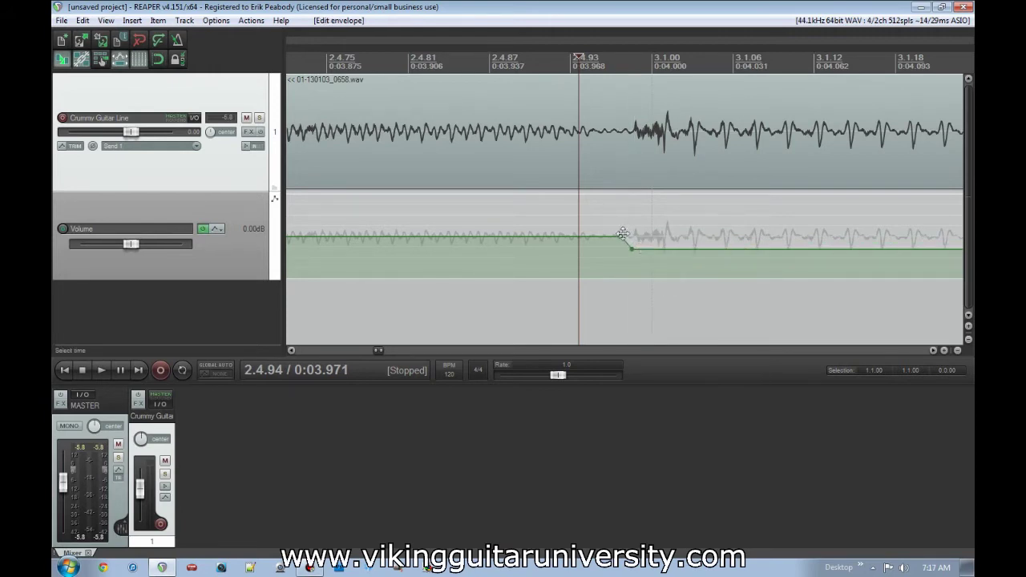
drag(622, 234, 630, 236)
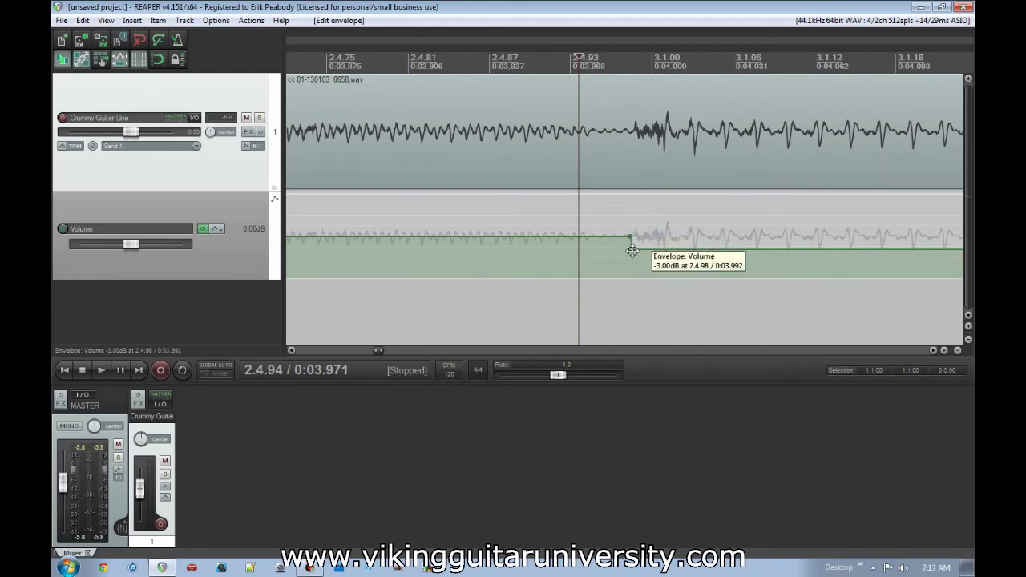
scroll(642, 250, down, 10)
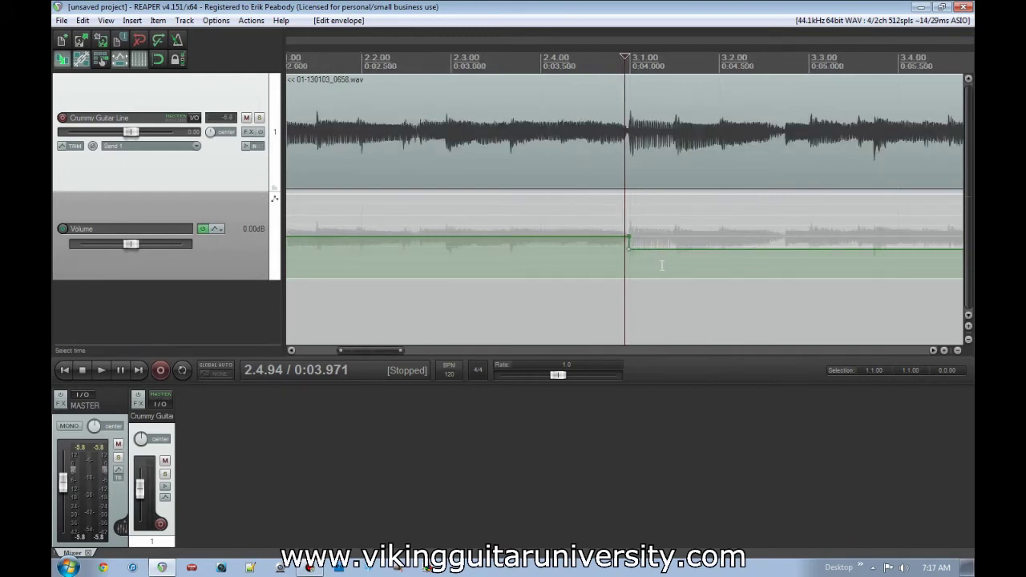
click(376, 265)
key(space)
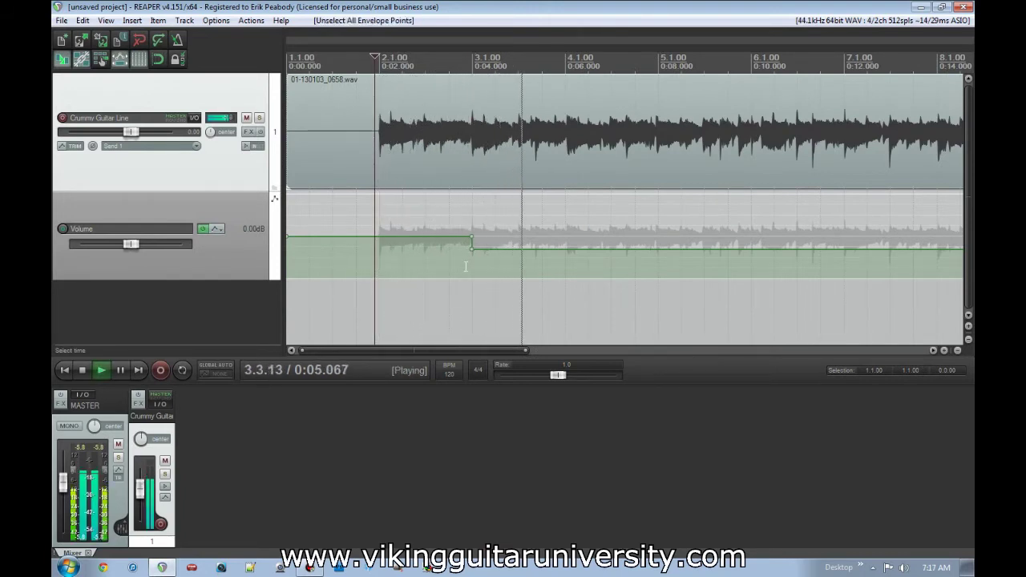
key(space)
Lower the envelope point just before 3.1.00 to about -12.7 dB and play the guitar line across the drop.
mouse_move(472, 250)
drag(471, 250, 473, 269)
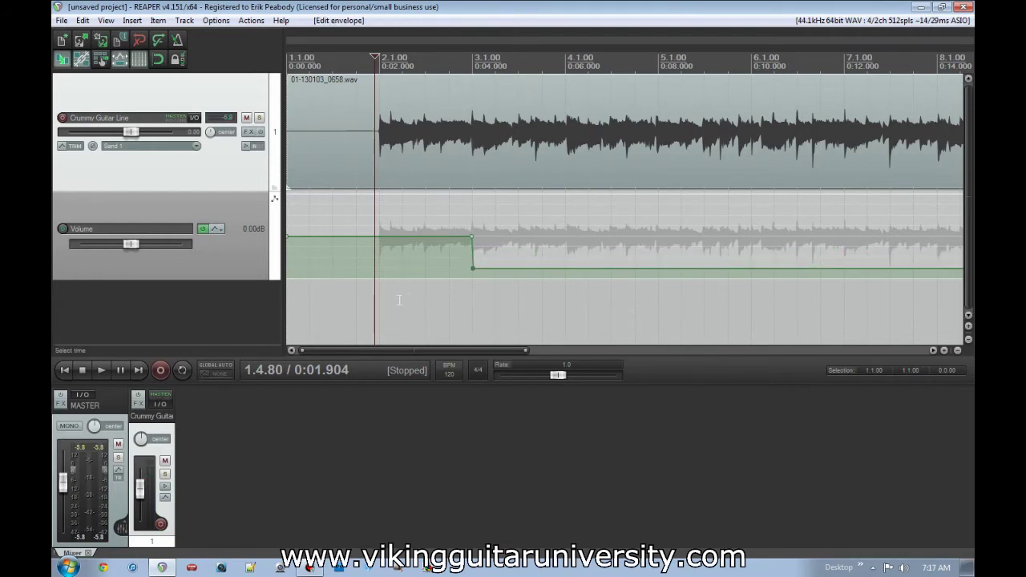
key(space)
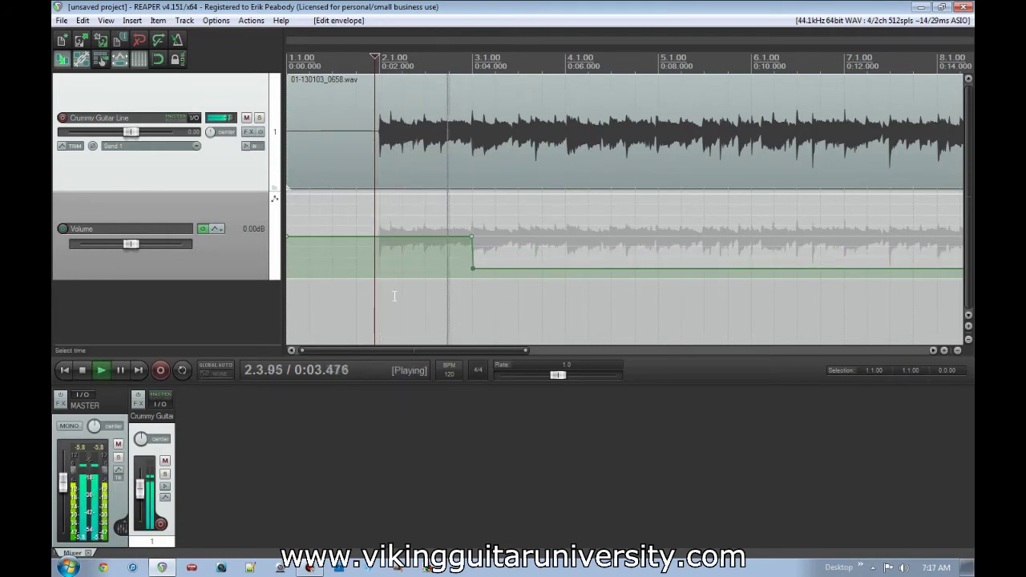
key(space)
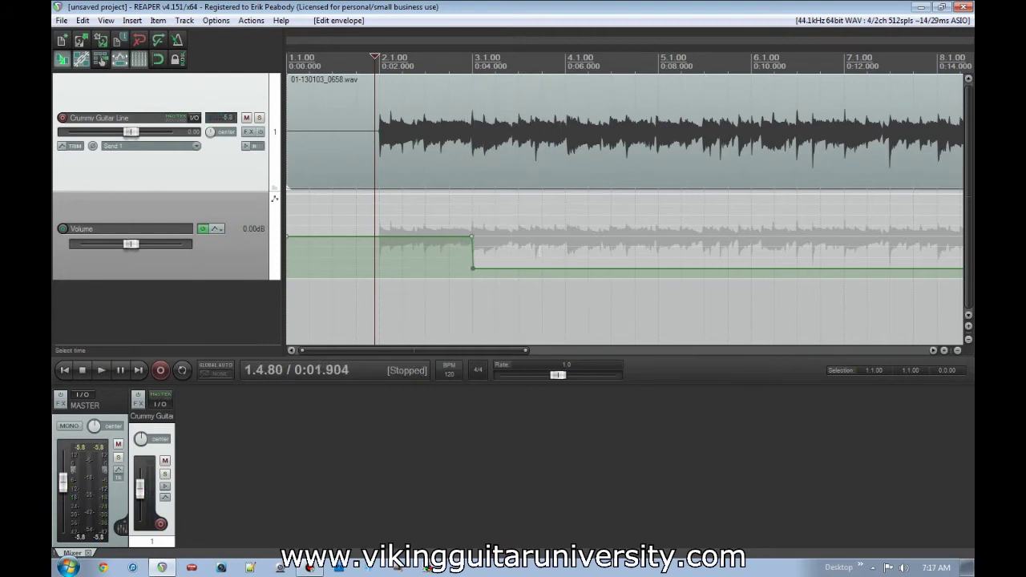
Add a point to the Volume envelope at about 4.1.06, in the quiet gap before the next note, keeping the -12.7 dB level.
click(565, 251)
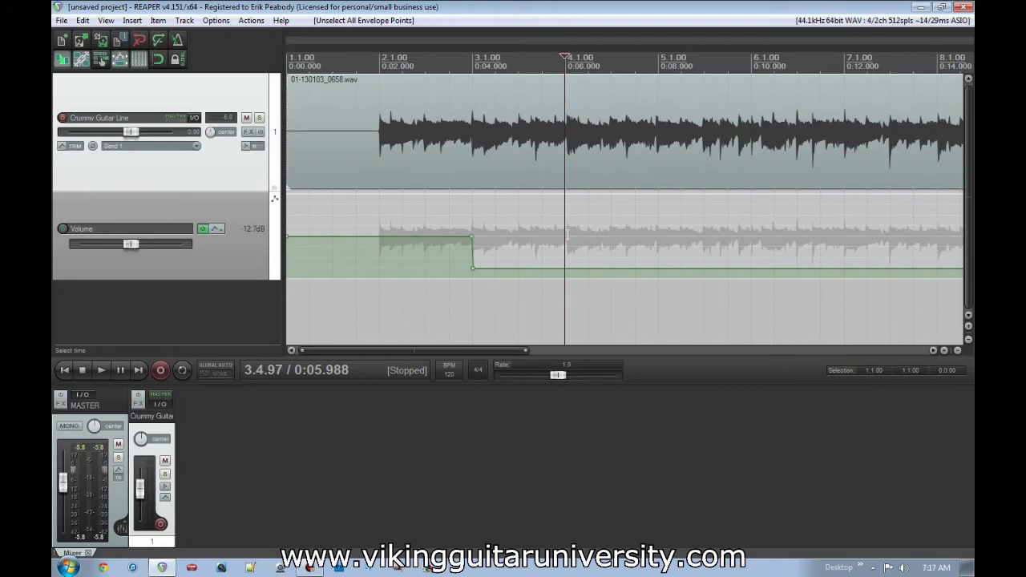
click(566, 247)
scroll(569, 252, up, 6)
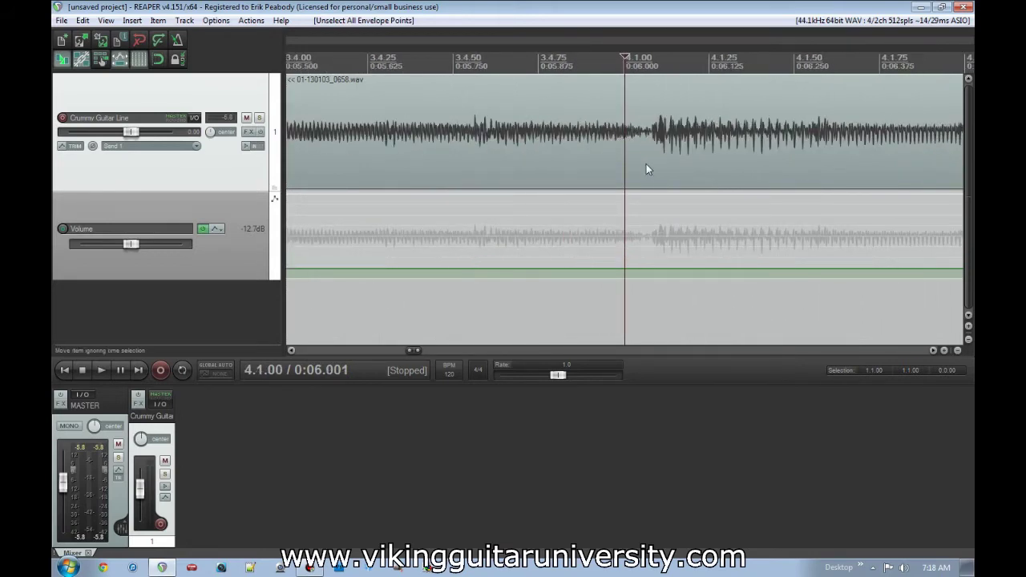
click(647, 168)
scroll(663, 262, up, 5)
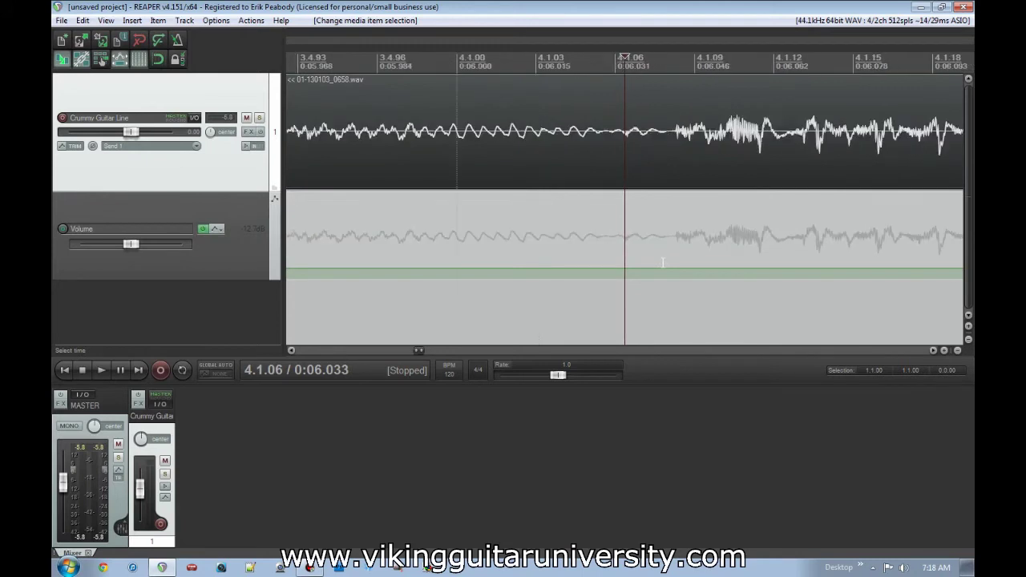
click(621, 274)
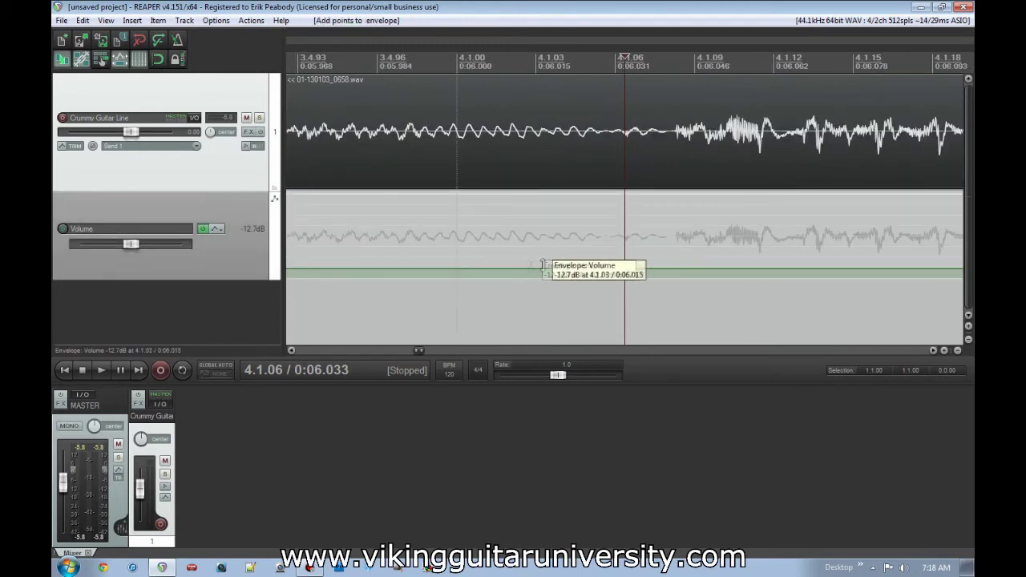
Add a second Volume envelope point at about 4.1.07 and bring it back up to 0 dB.
click(640, 268)
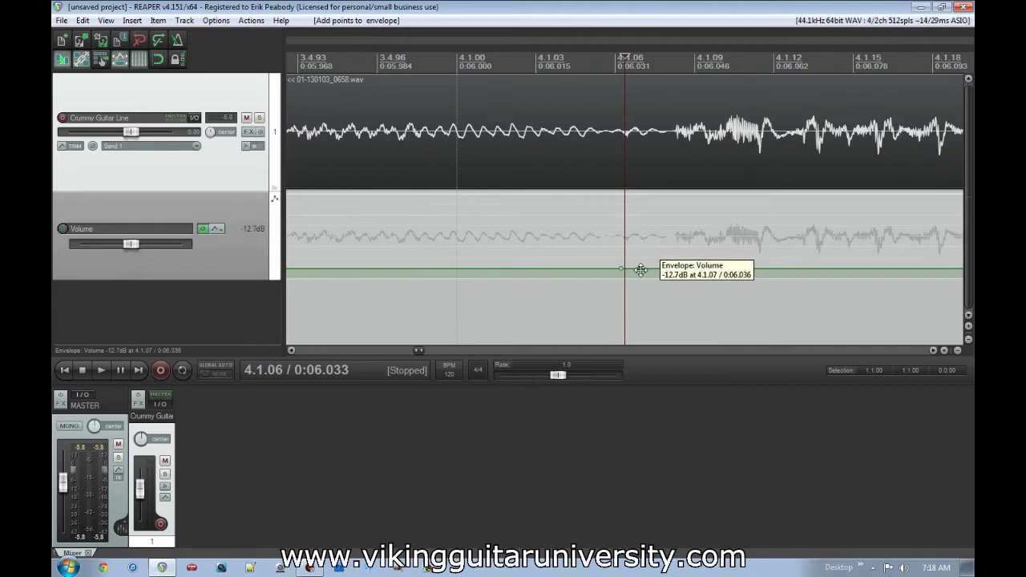
drag(640, 268, 635, 235)
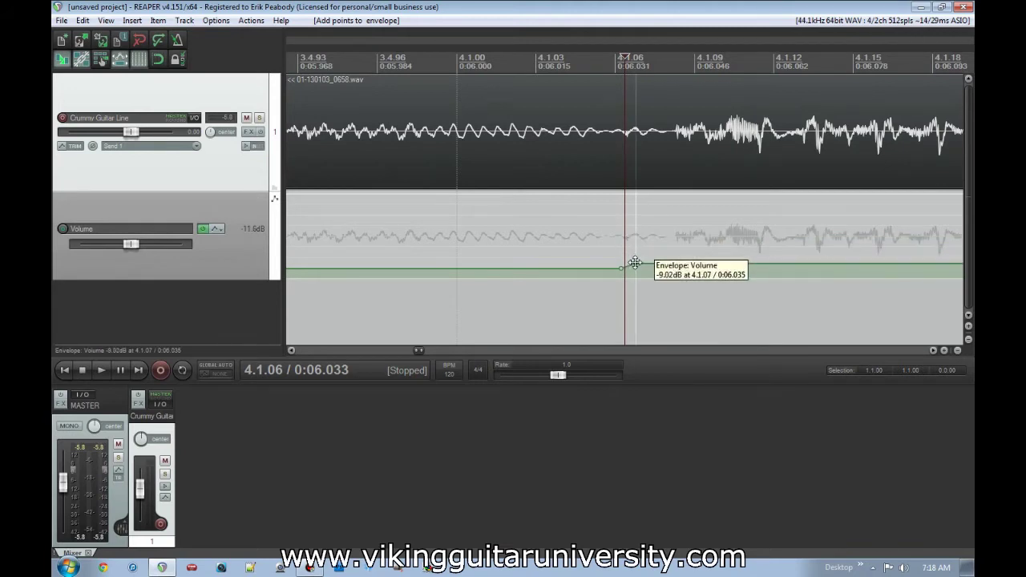
click(639, 269)
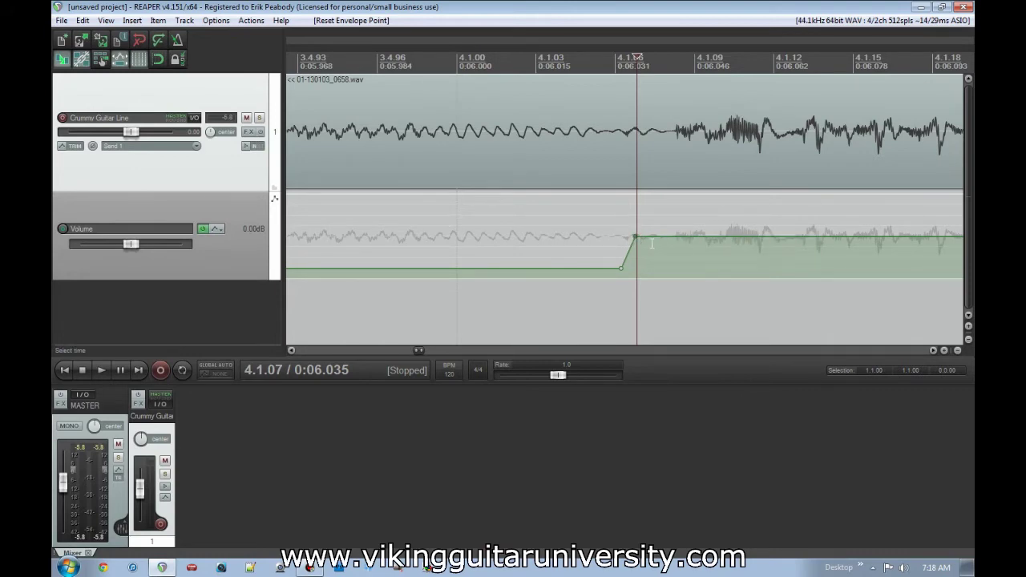
Examine the shape of the Volume envelope dip between 3.1.00 and 4.1.00 and the level on either side.
scroll(652, 244, down, 10)
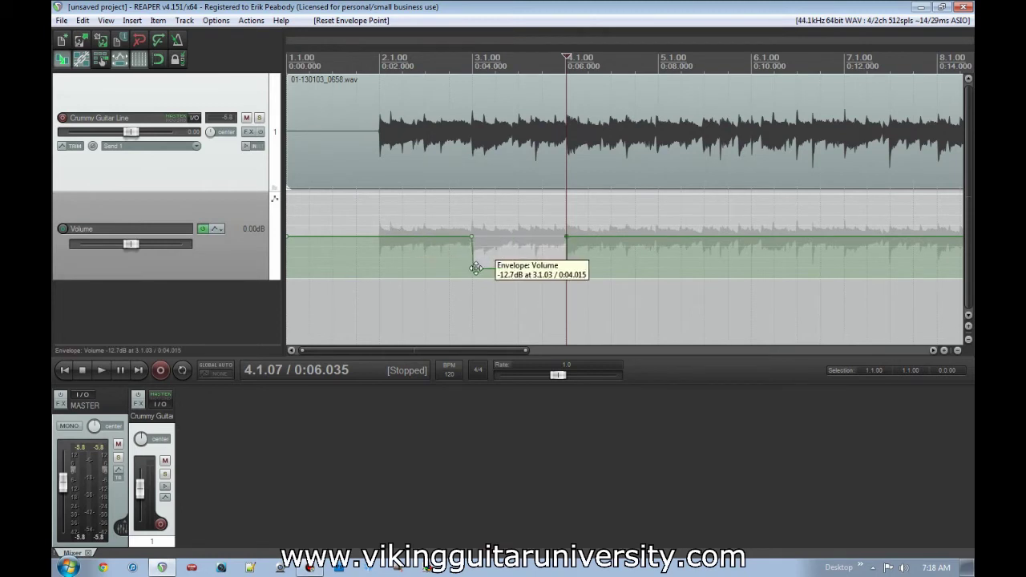
click(532, 249)
click(604, 209)
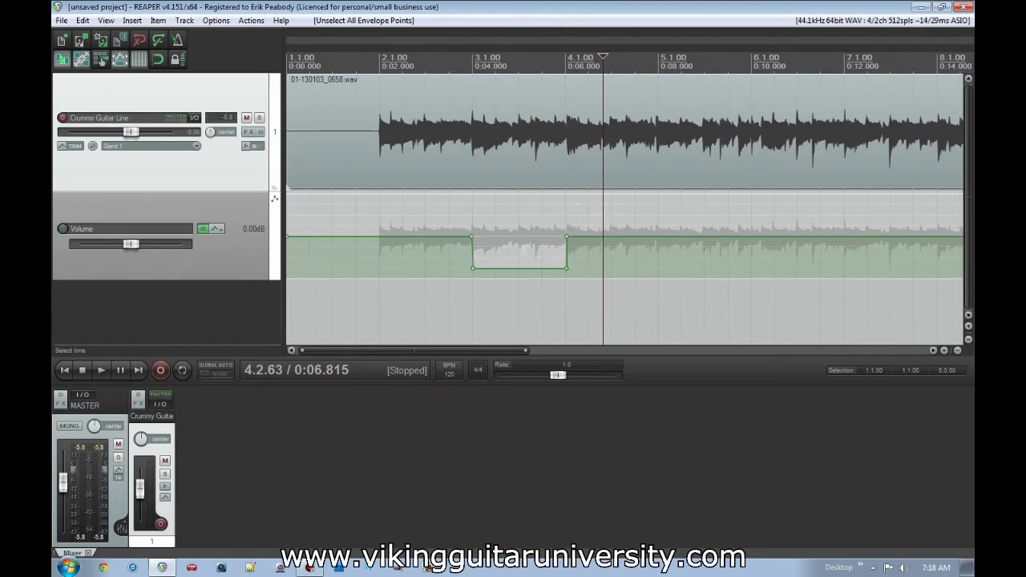
click(522, 251)
click(601, 241)
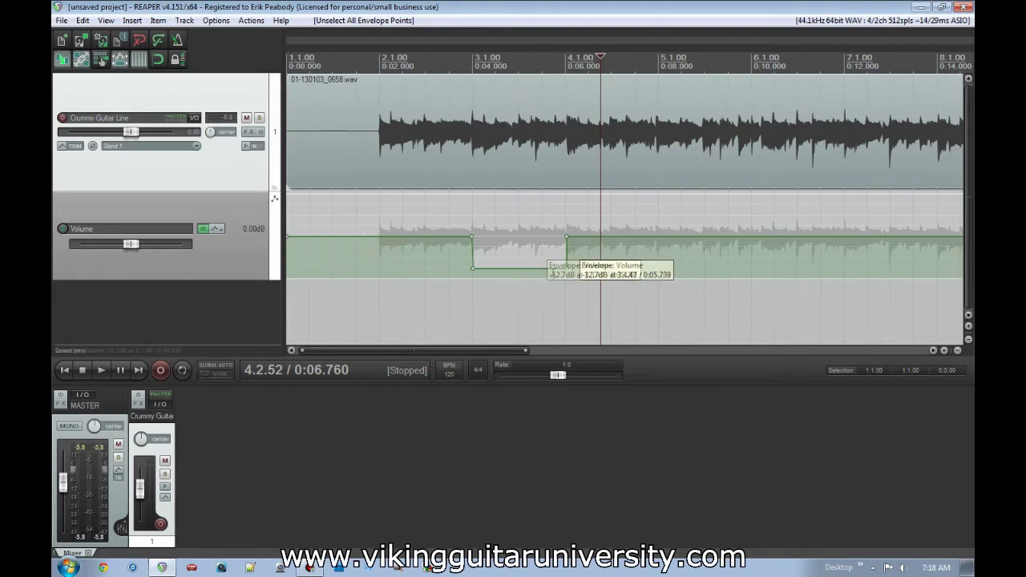
click(514, 212)
click(623, 212)
click(728, 212)
click(599, 215)
click(542, 218)
click(509, 241)
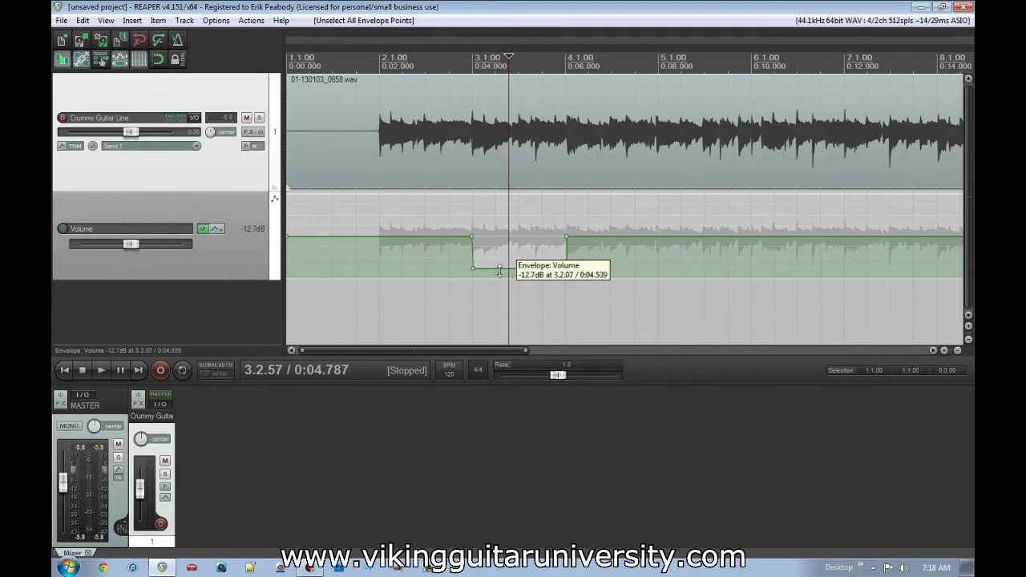
Add two Volume envelope points in the last beat before 5.1.00 and raise the second to about +4.8 dB.
click(423, 210)
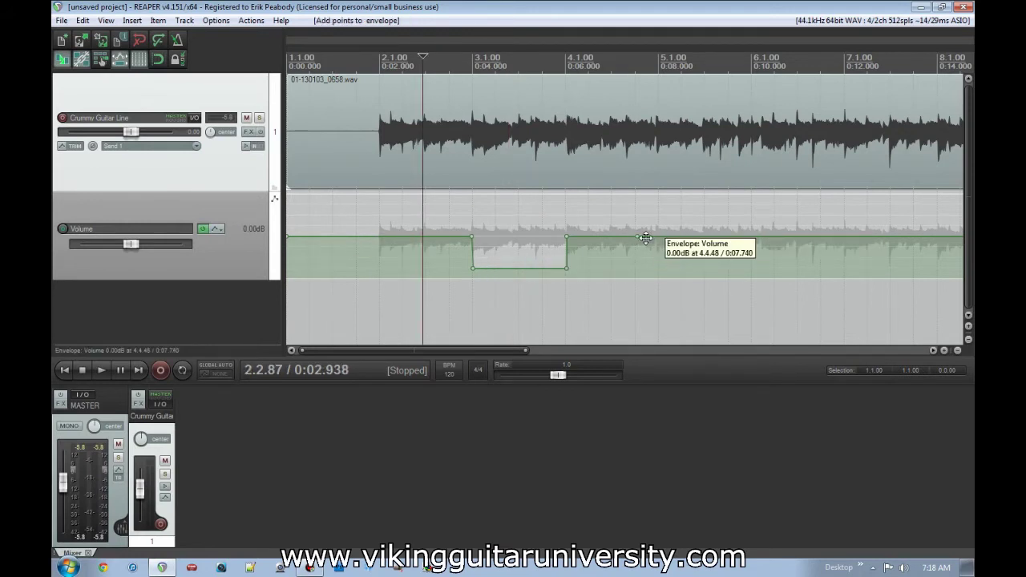
drag(645, 238, 648, 206)
click(685, 223)
click(647, 241)
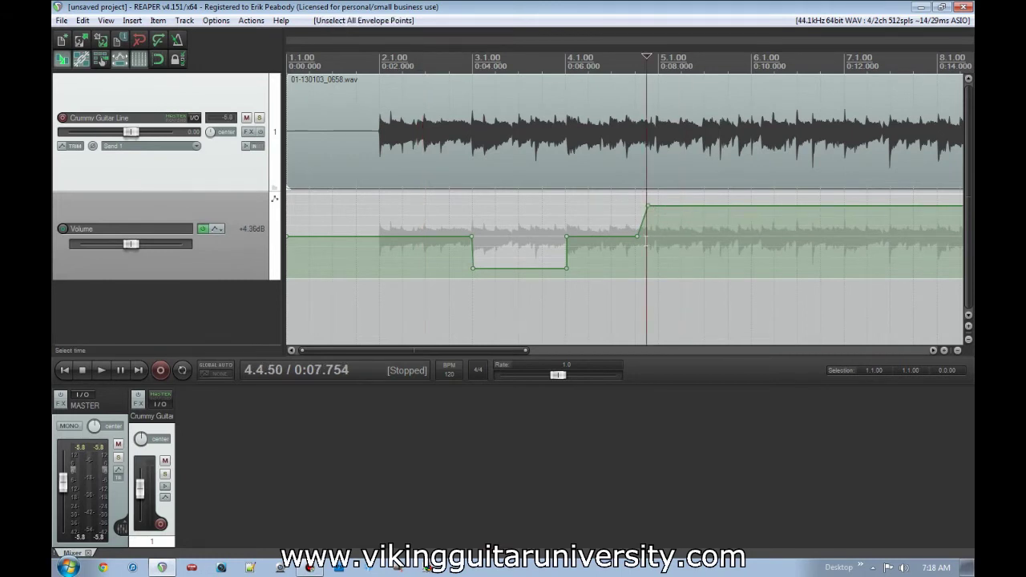
Inspect the rise before 5.1.00 up close and delete its trial envelope points.
scroll(647, 241, up, 5)
click(600, 249)
click(573, 254)
click(550, 255)
click(524, 263)
click(436, 265)
click(386, 267)
click(353, 268)
scroll(634, 224, down, 10)
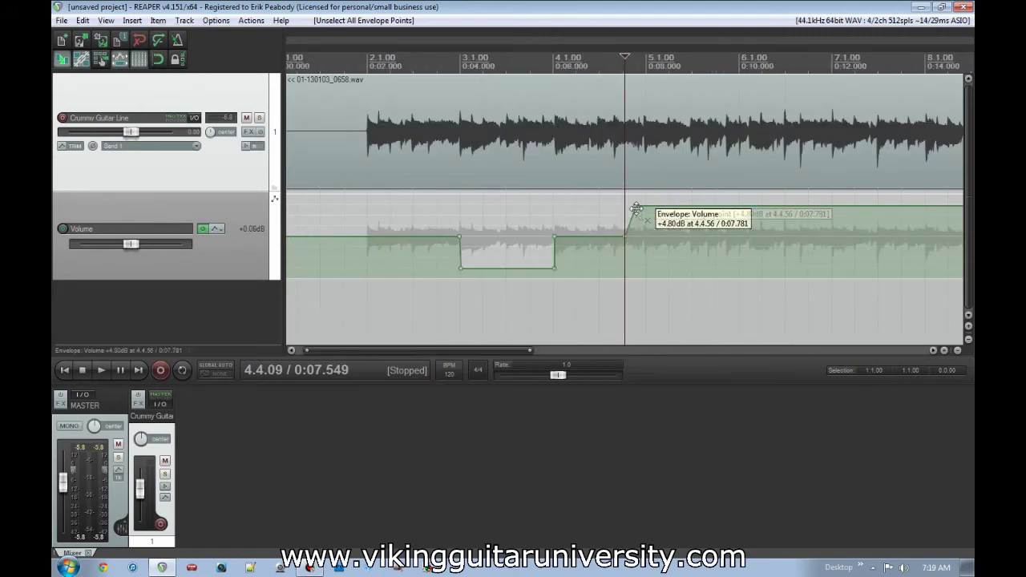
alt+click(635, 208)
Play the guitar line from just before 2.1.00 to past 5.1.00 to hear the volume dip.
scroll(624, 239, down, 4)
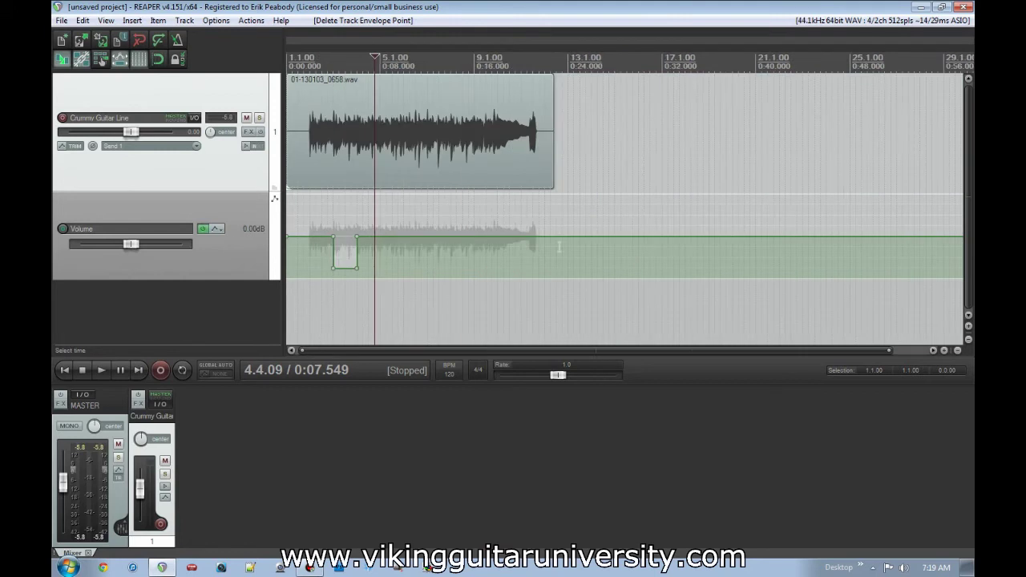
scroll(559, 247, up, 2)
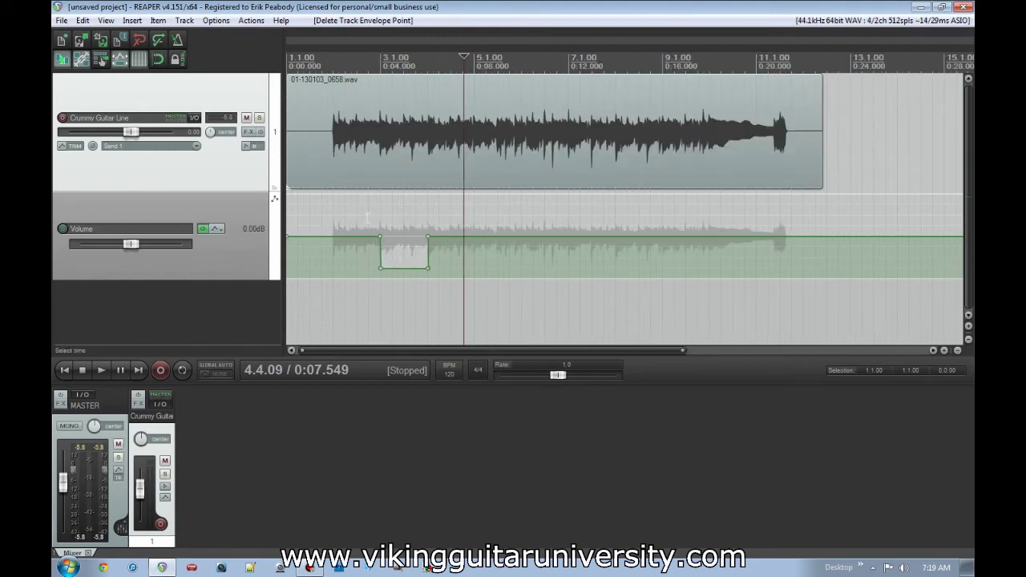
click(331, 219)
key(space)
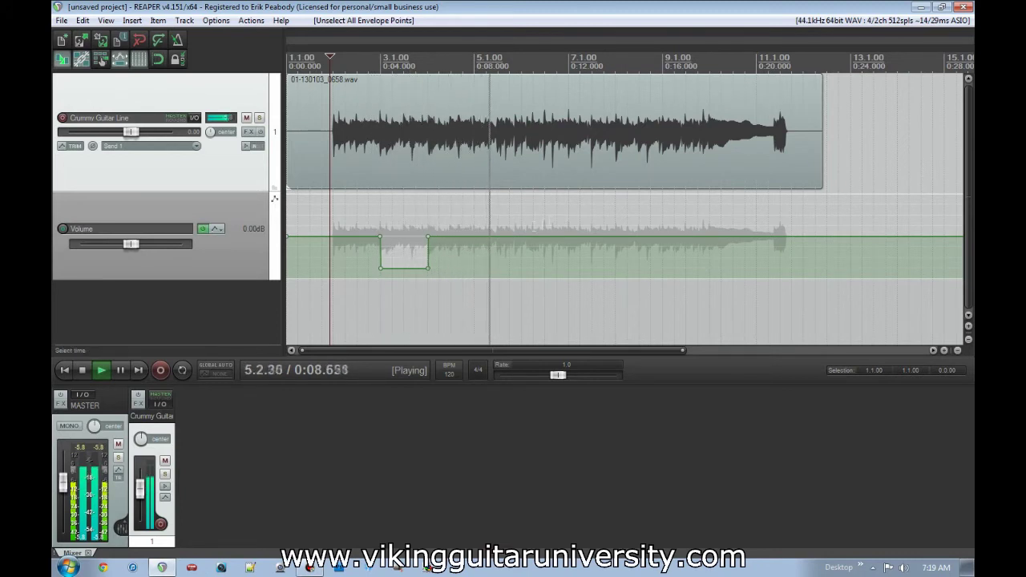
key(space)
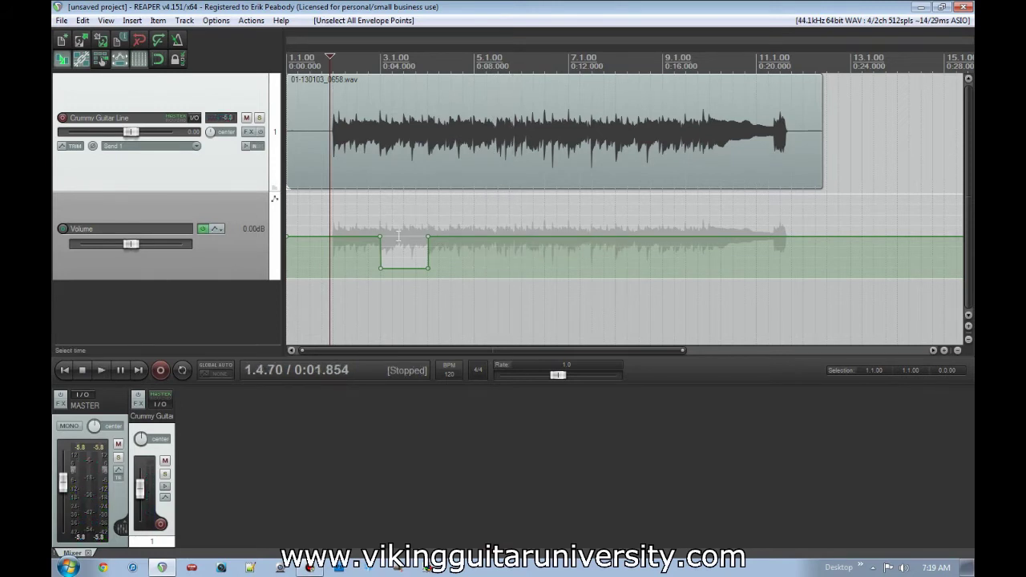
Hide the guitar track's Volume envelope and play the guitar line from about 1.4.70 with the envelope hidden.
scroll(345, 244, up, 2)
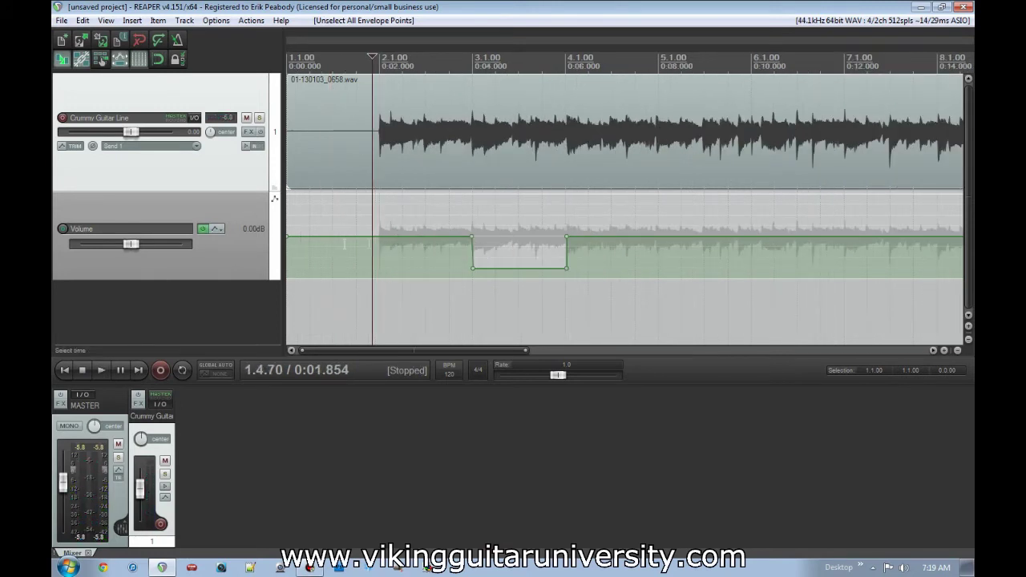
right_click(218, 230)
key(Escape)
click(220, 232)
click(255, 244)
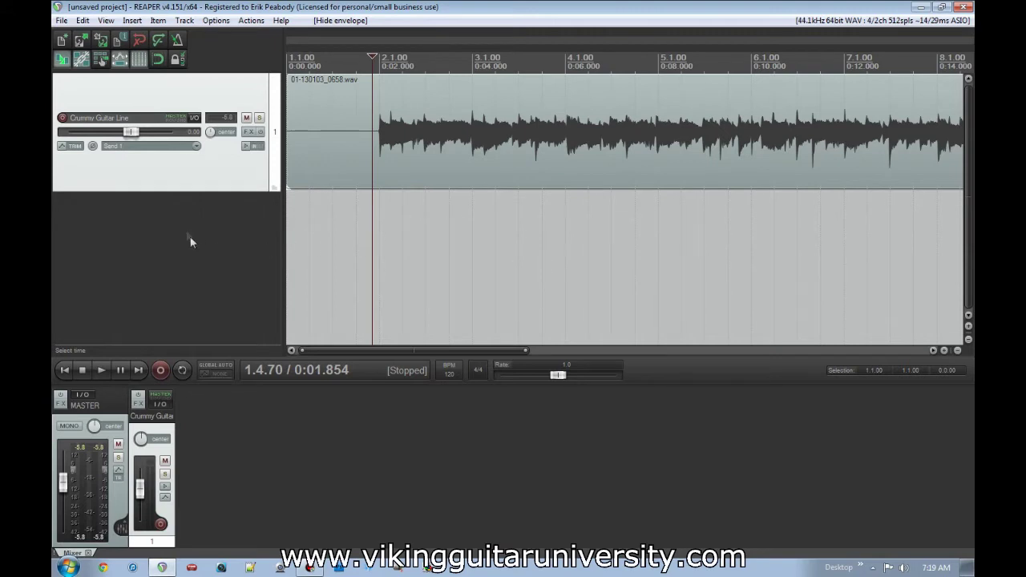
key(space)
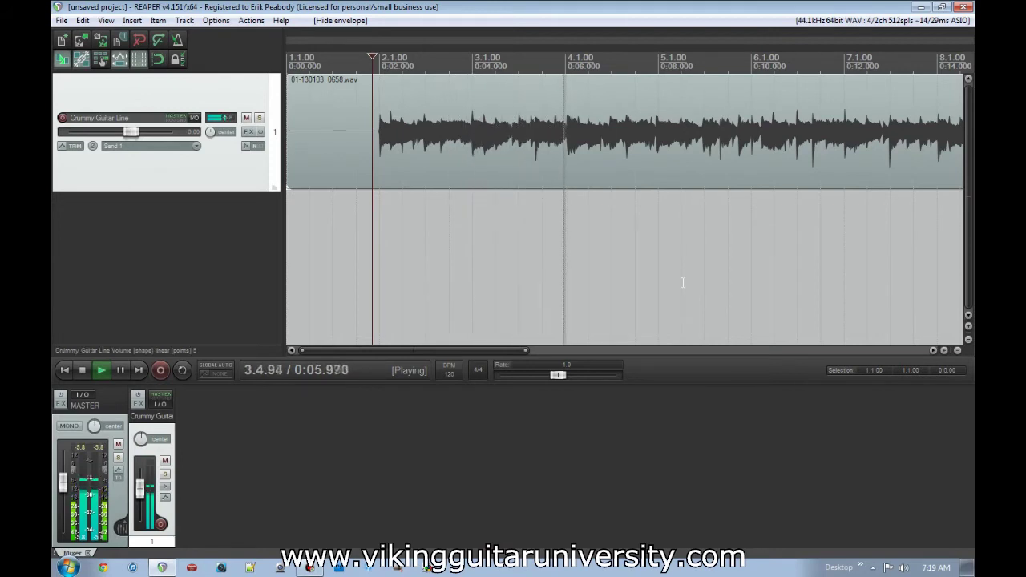
Stop playback and make the guitar track's Volume envelope visible again.
key(space)
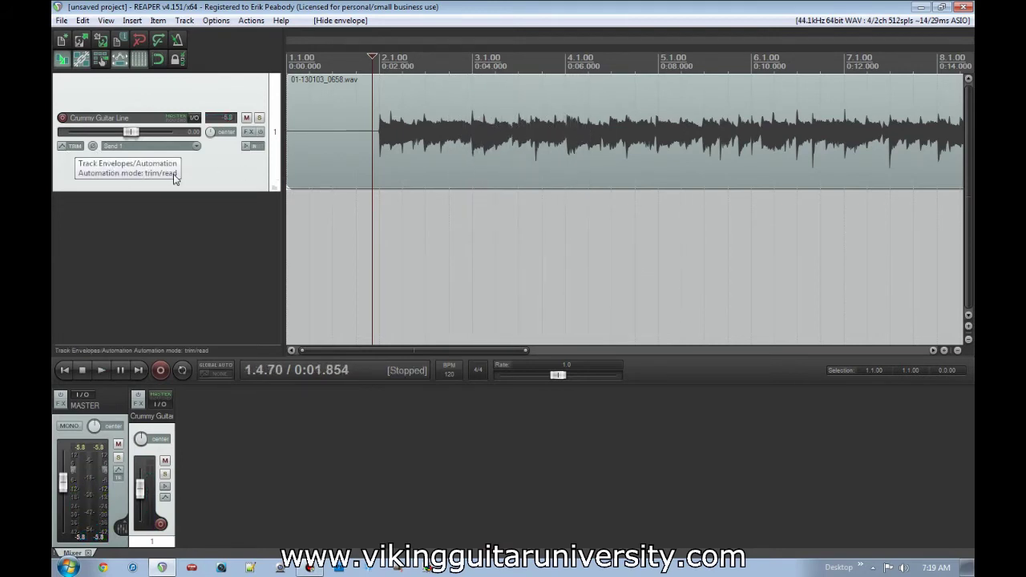
click(74, 148)
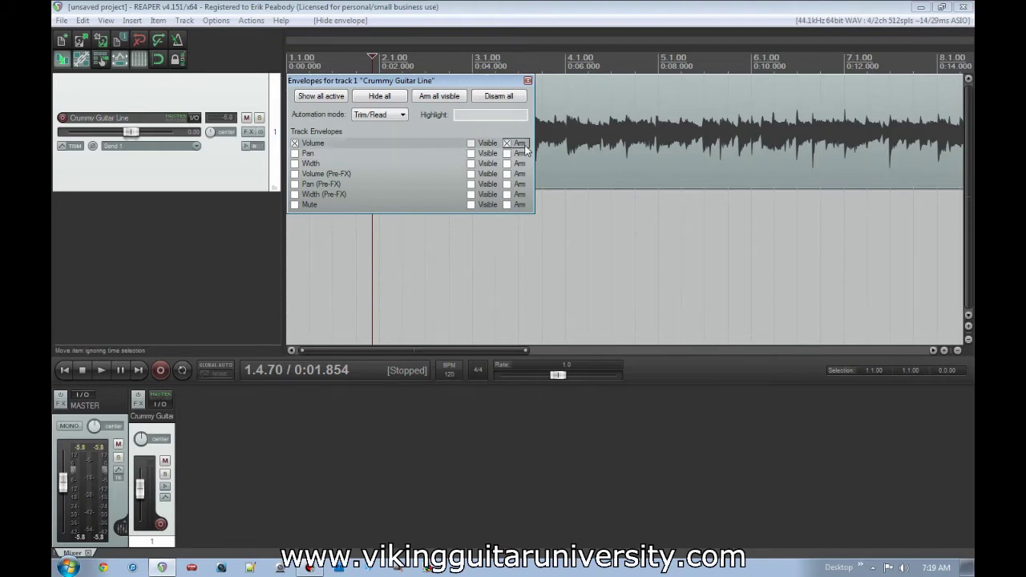
click(471, 144)
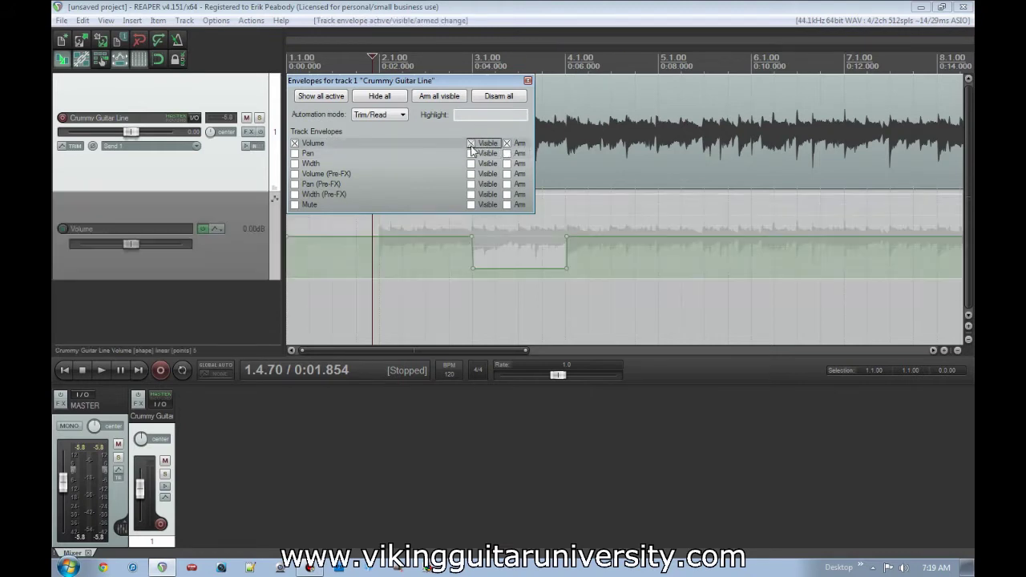
click(528, 81)
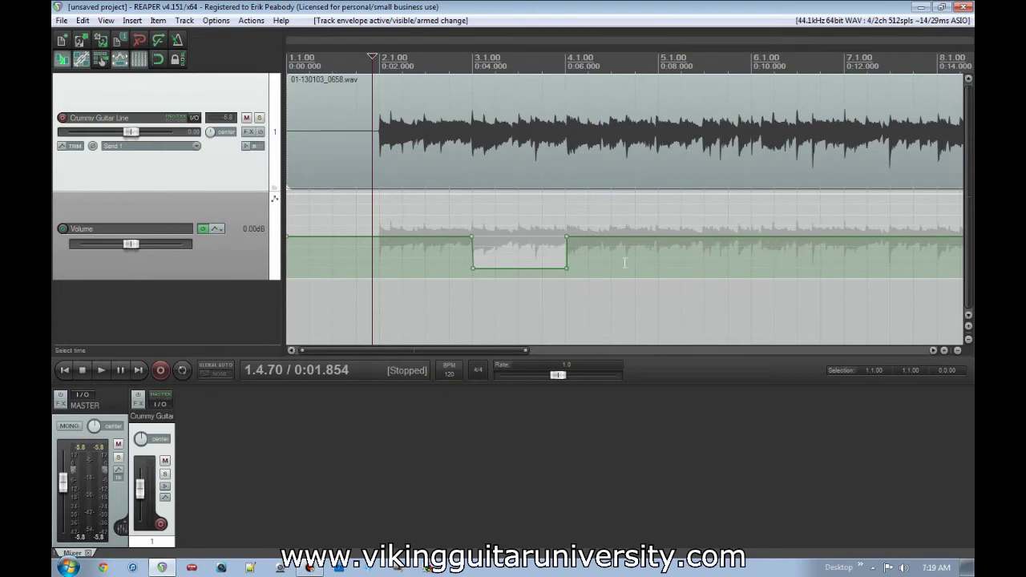
Select all Volume envelope points, bypass the envelope and make it active again.
key(ctrl+a)
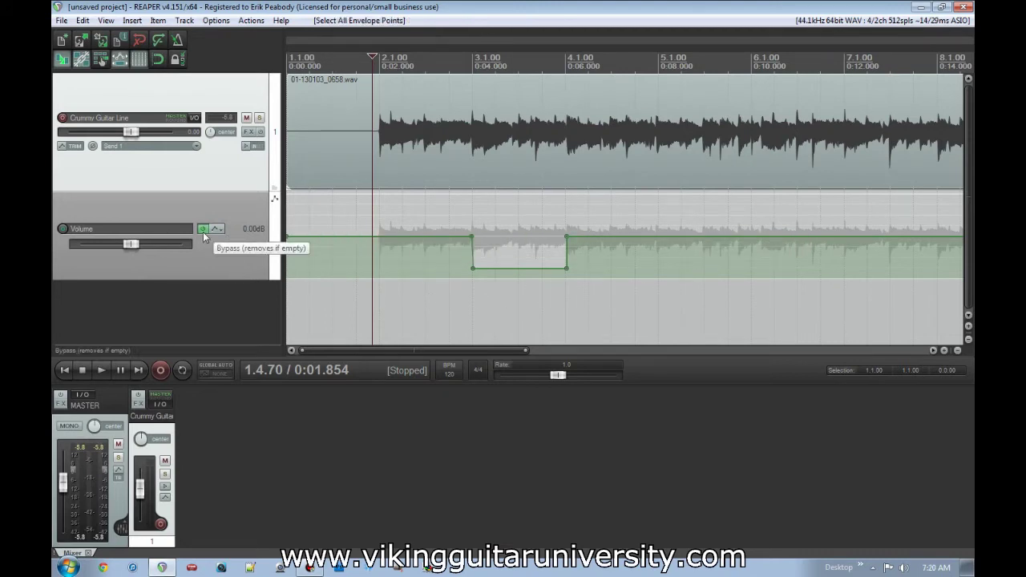
click(204, 233)
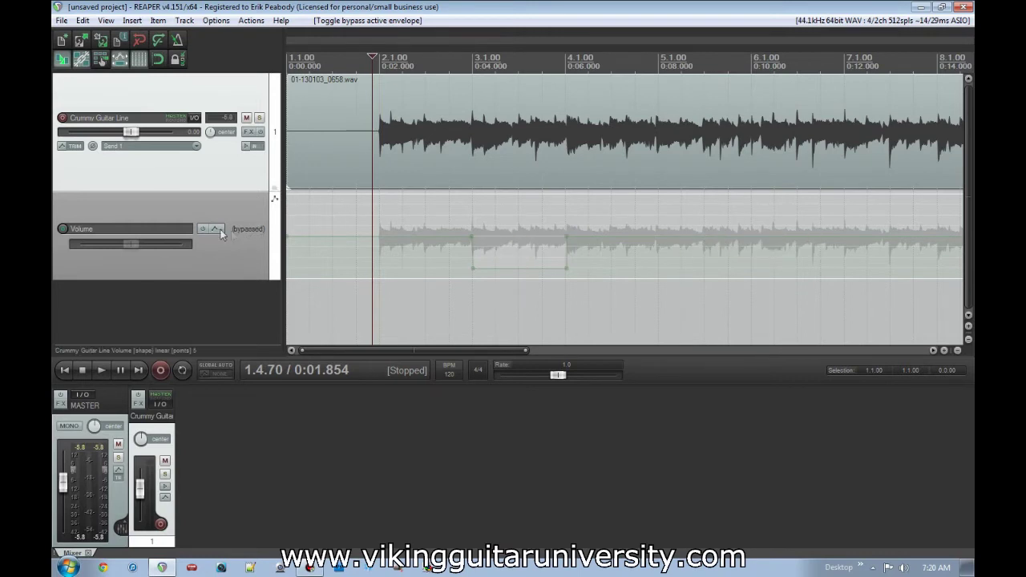
click(92, 147)
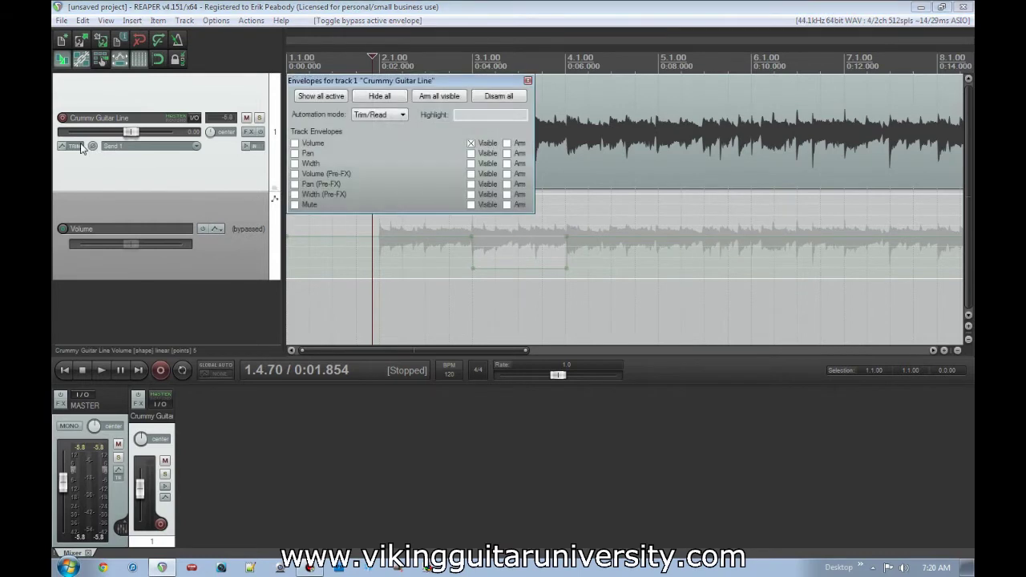
click(296, 144)
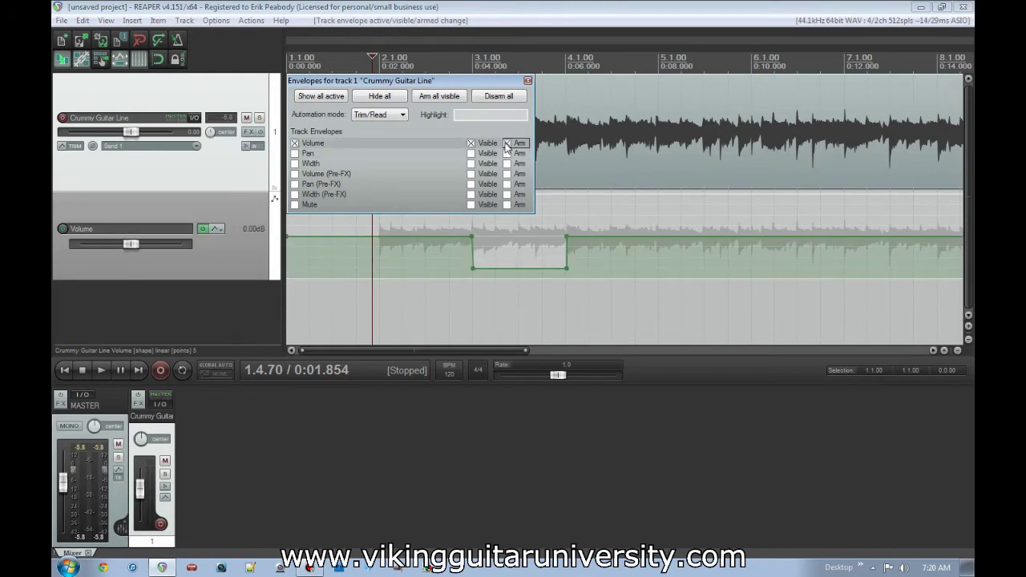
click(528, 80)
Play the guitar line briefly from about 4.1.08, where the volume dip ends.
click(380, 299)
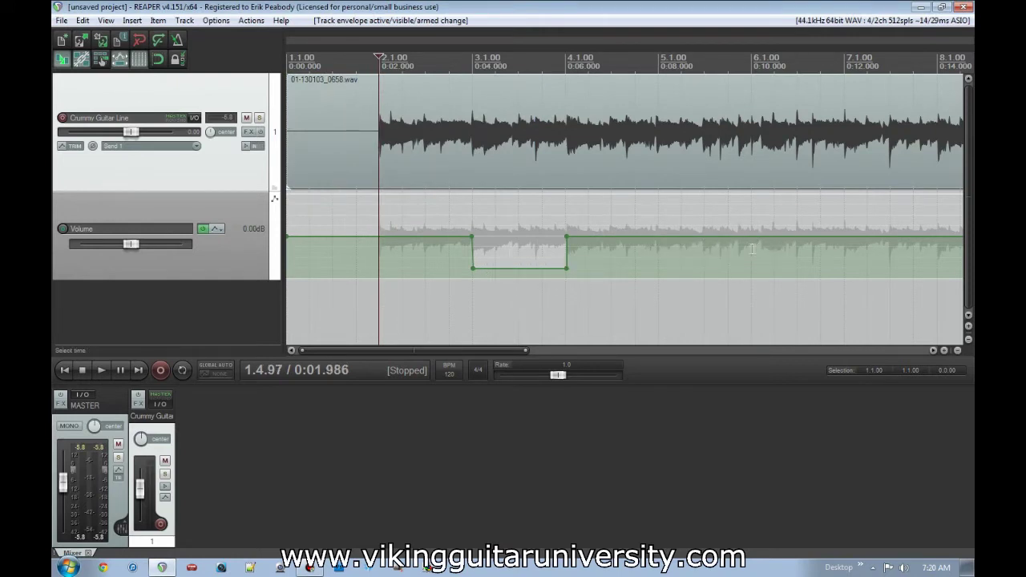
scroll(741, 247, down, 2)
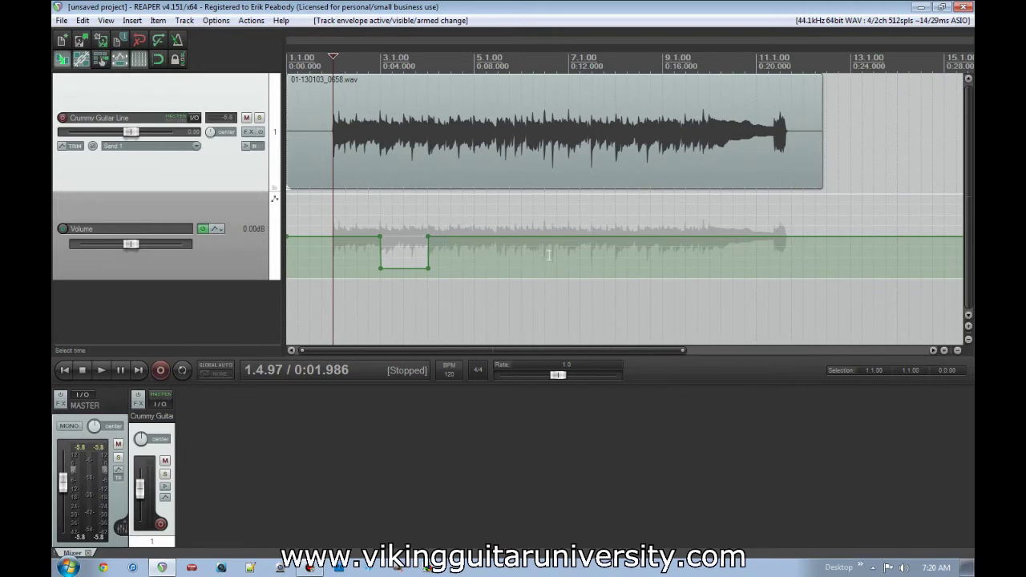
scroll(486, 264, up, 4)
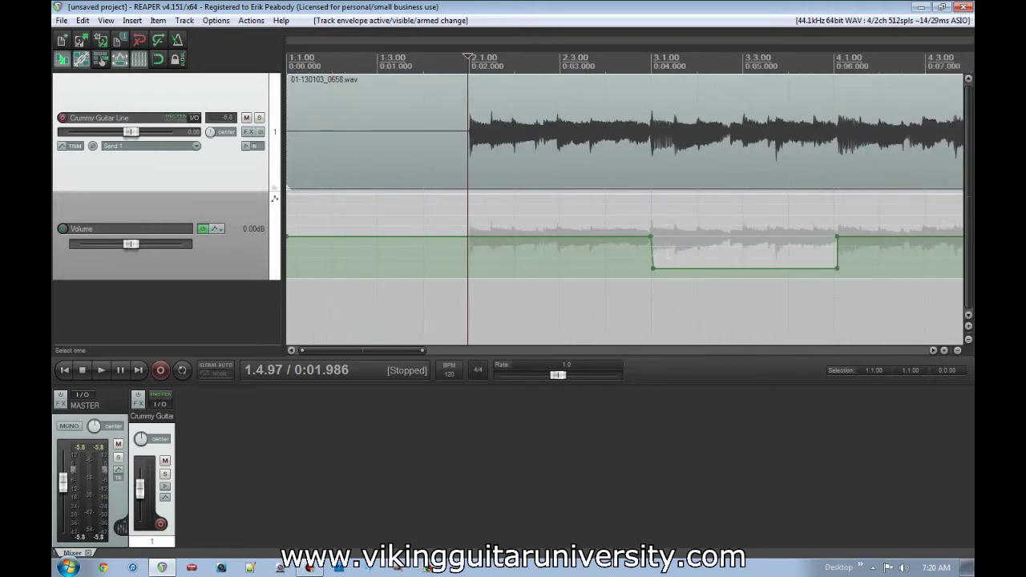
click(840, 265)
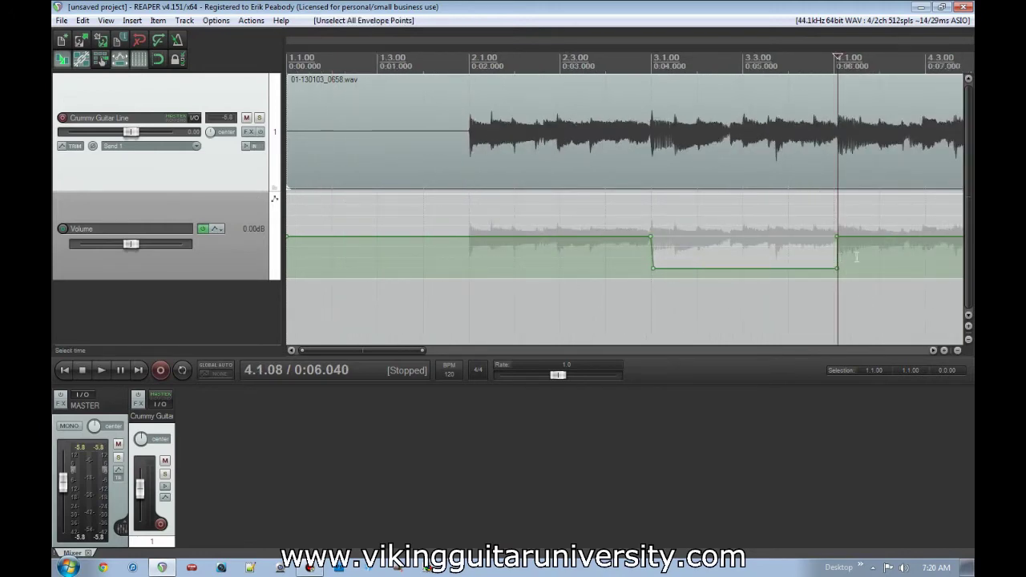
scroll(857, 263, up, 4)
scroll(856, 263, down, 8)
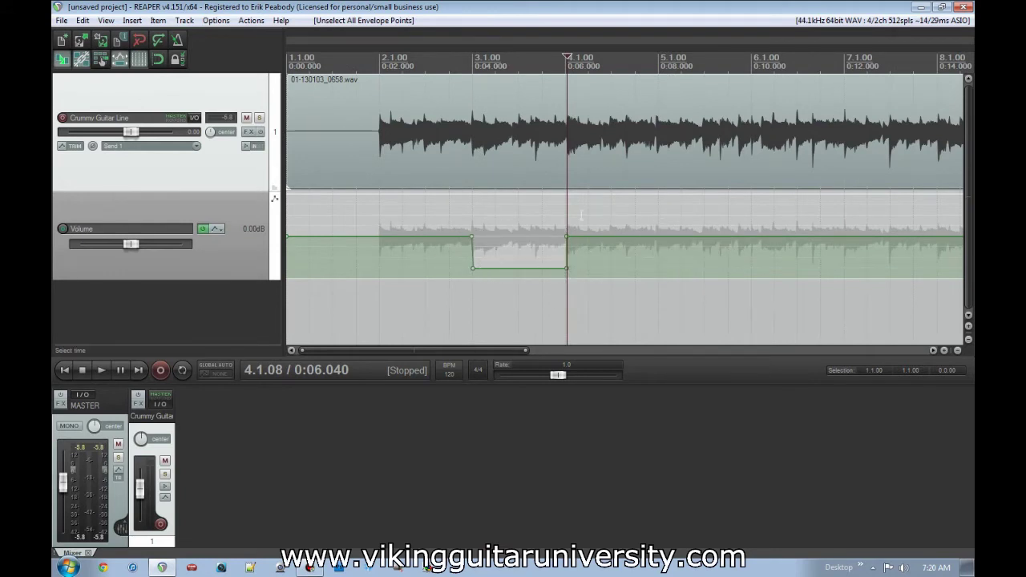
key(space)
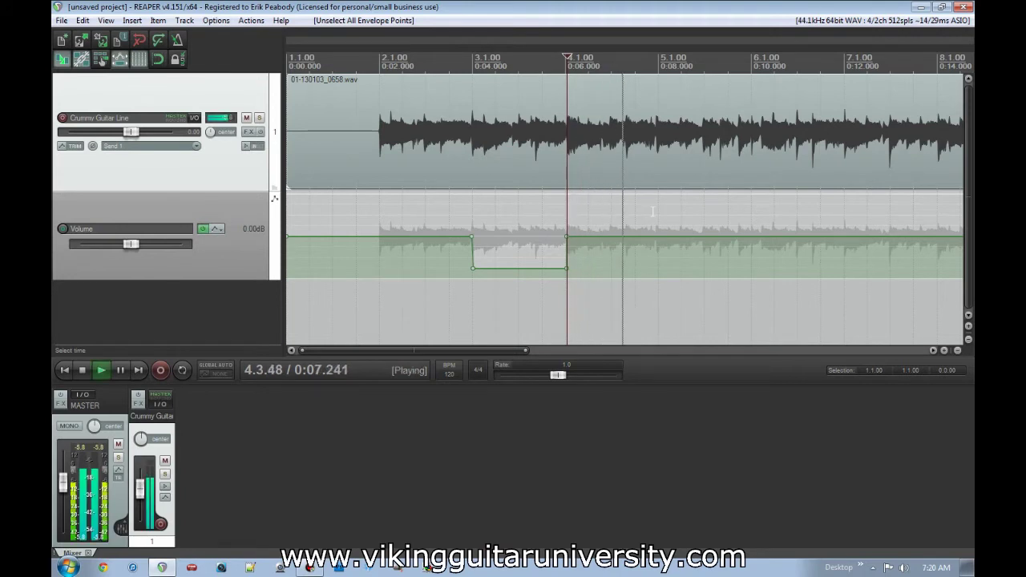
key(space)
Add a Volume envelope point at about 4.4.93, just before 5.1.00, and raise it to about +4.00 dB.
click(658, 216)
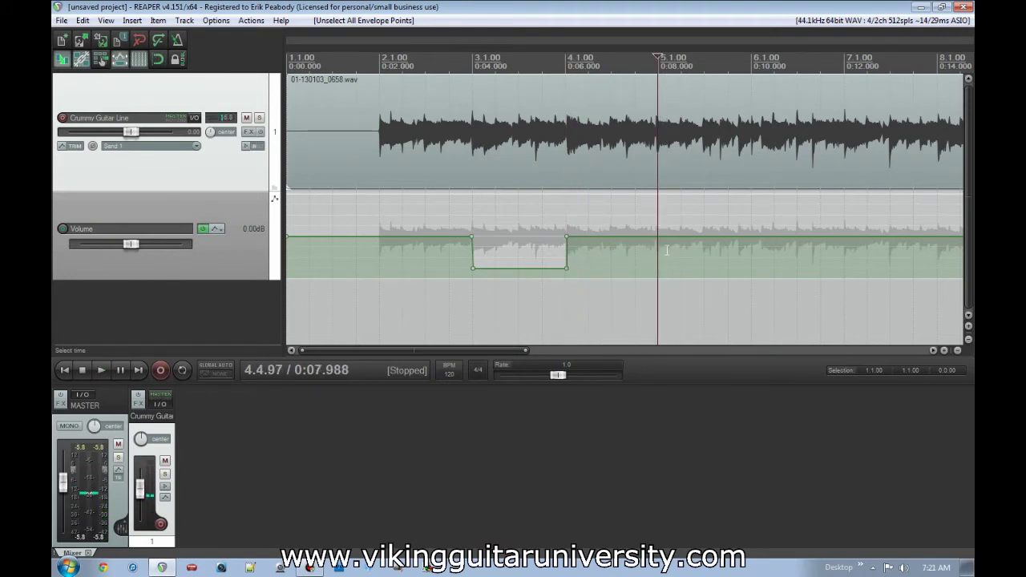
scroll(666, 251, up, 4)
scroll(666, 251, up, 4)
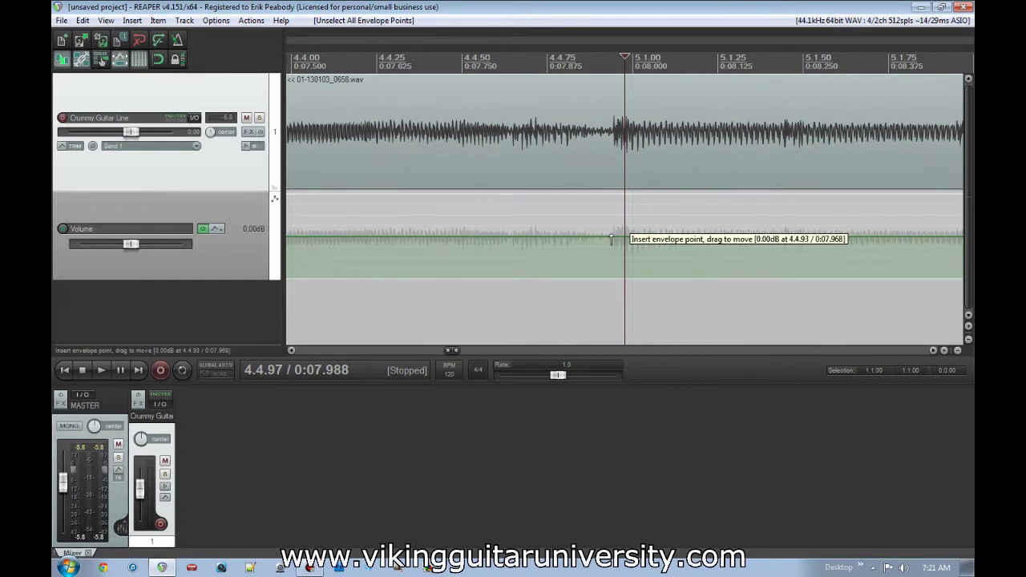
drag(610, 241, 610, 212)
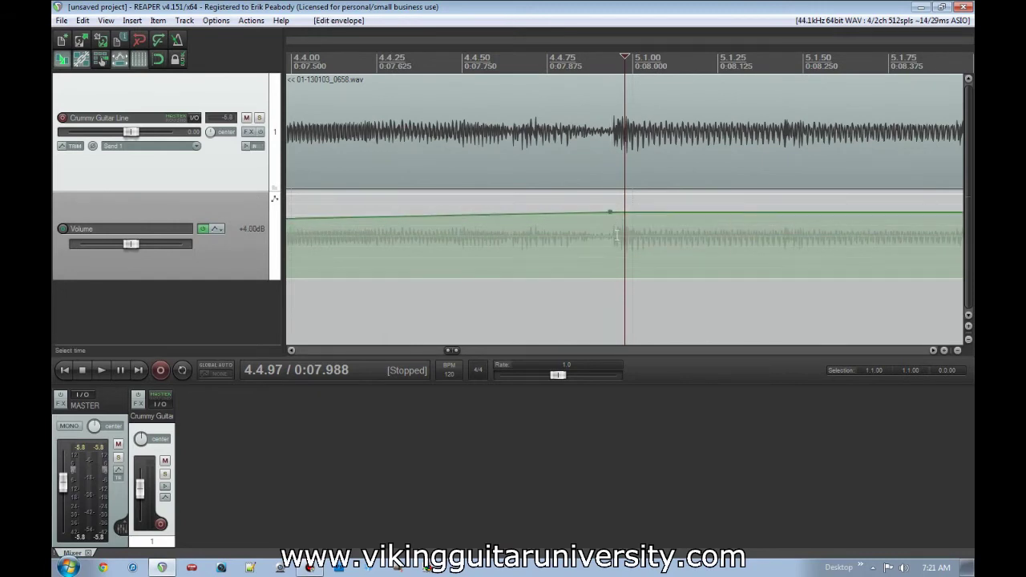
scroll(617, 249, down, 8)
scroll(617, 248, up, 2)
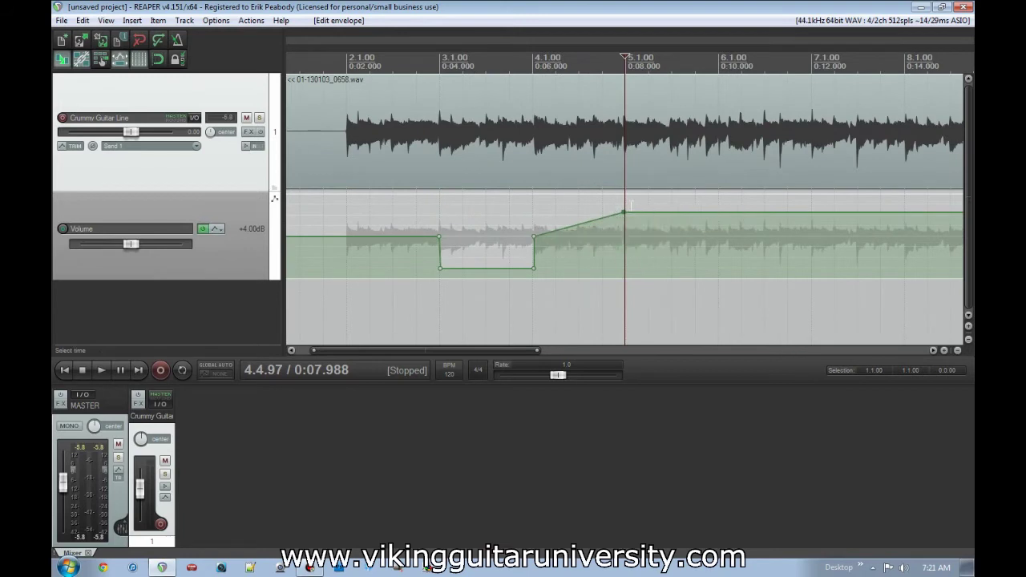
Try a second envelope point at about 0 dB directly below the +4.00 dB point, and delete it.
drag(624, 217, 624, 238)
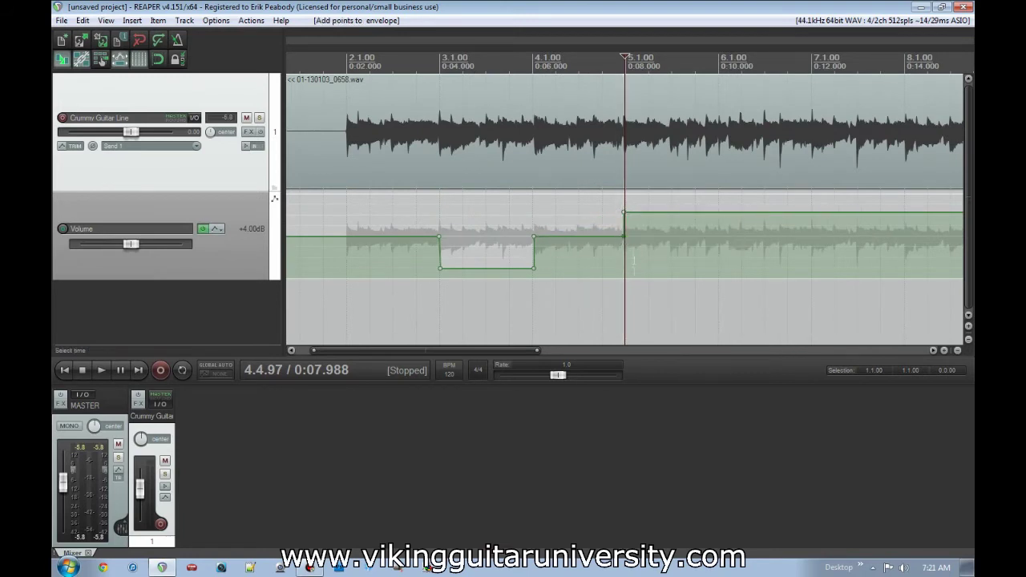
alt+click(622, 237)
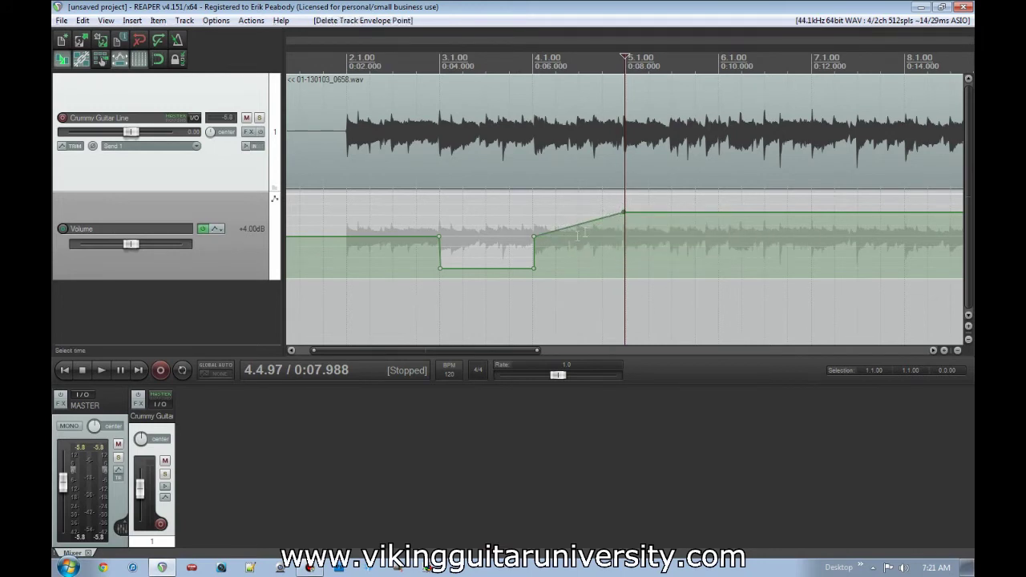
click(536, 241)
click(624, 213)
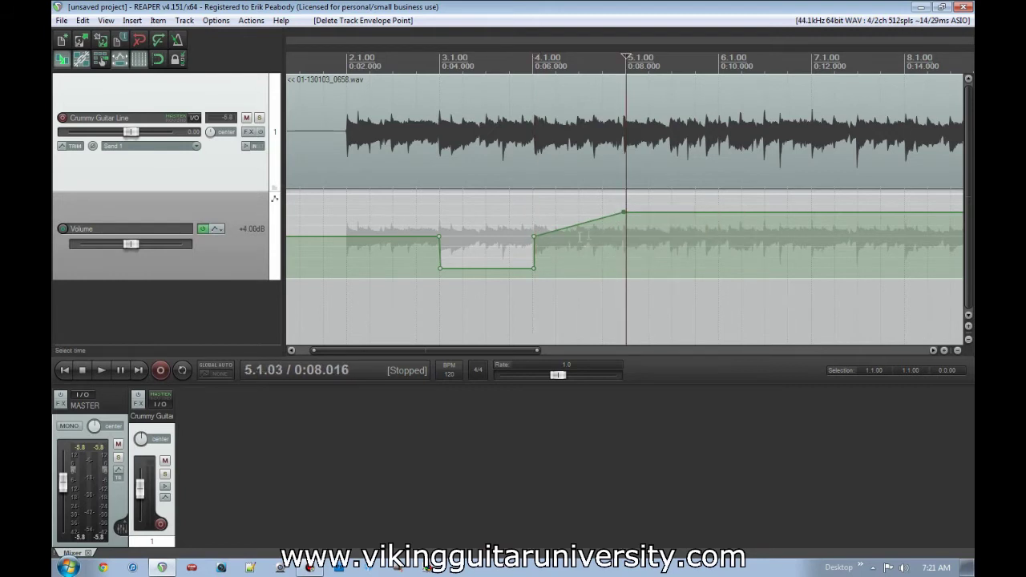
Open the point value settings for the upper Volume envelope point at 4.1.07, keeping the curve in view.
click(534, 238)
click(535, 263)
click(535, 238)
right_click(535, 238)
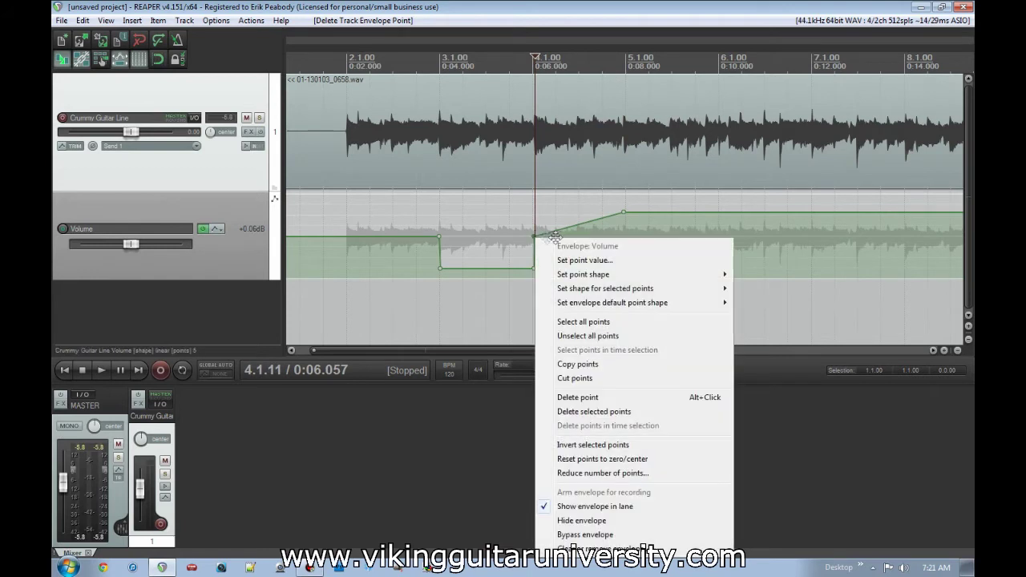
click(591, 260)
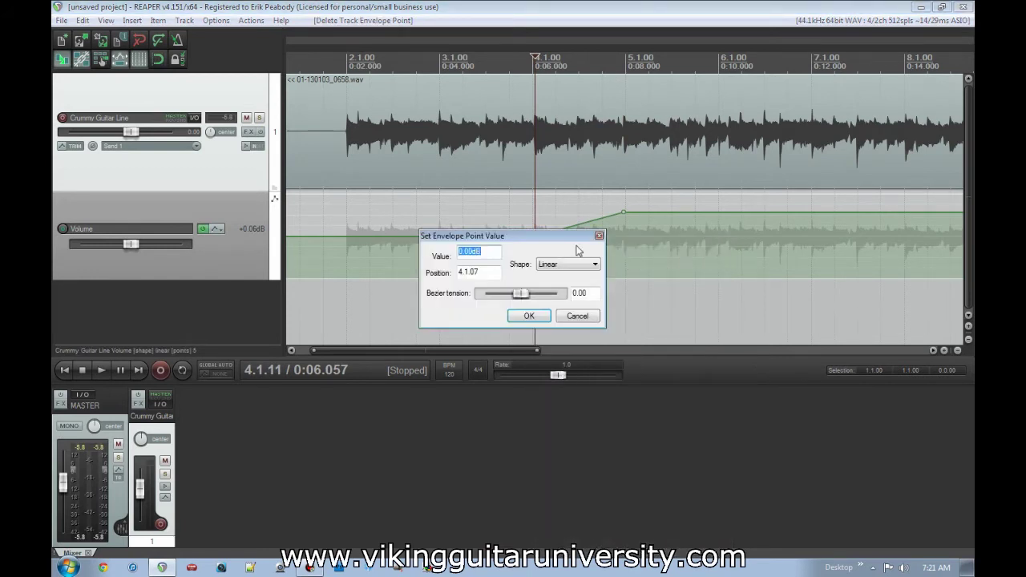
drag(567, 239, 717, 224)
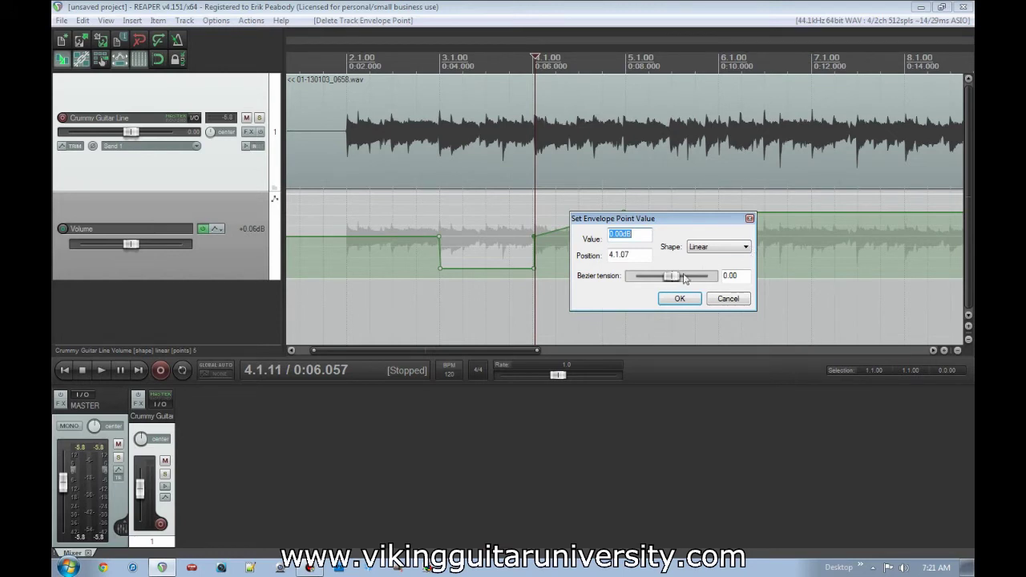
Try positive Bezier tensions such as 0.71 on the point at 4.1.07 and reset the tension to 0.00.
mouse_move(674, 276)
mouse_down()
mouse_move(712, 277)
mouse_move(677, 279)
mouse_up()
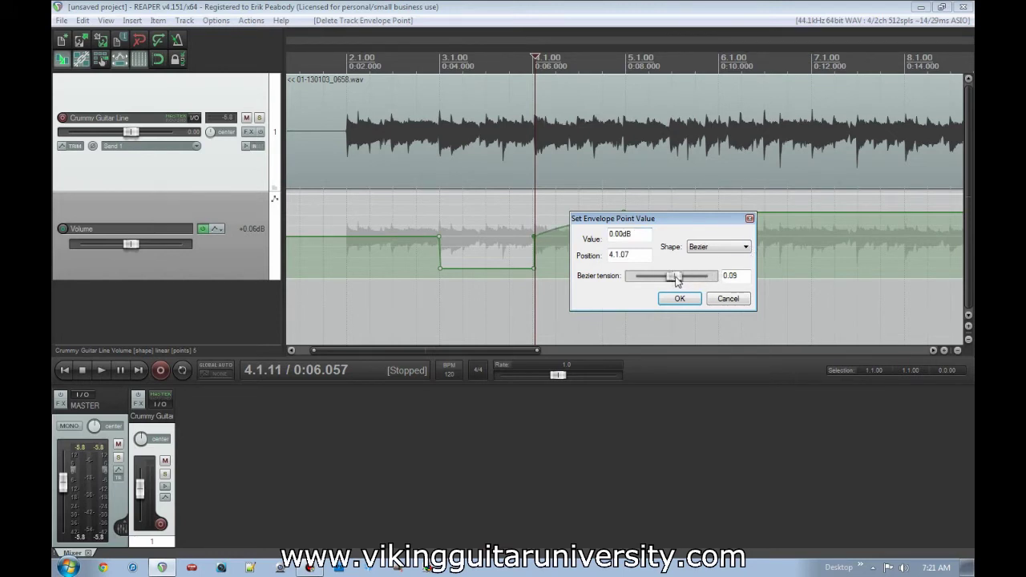
drag(691, 224, 700, 278)
drag(689, 336, 714, 335)
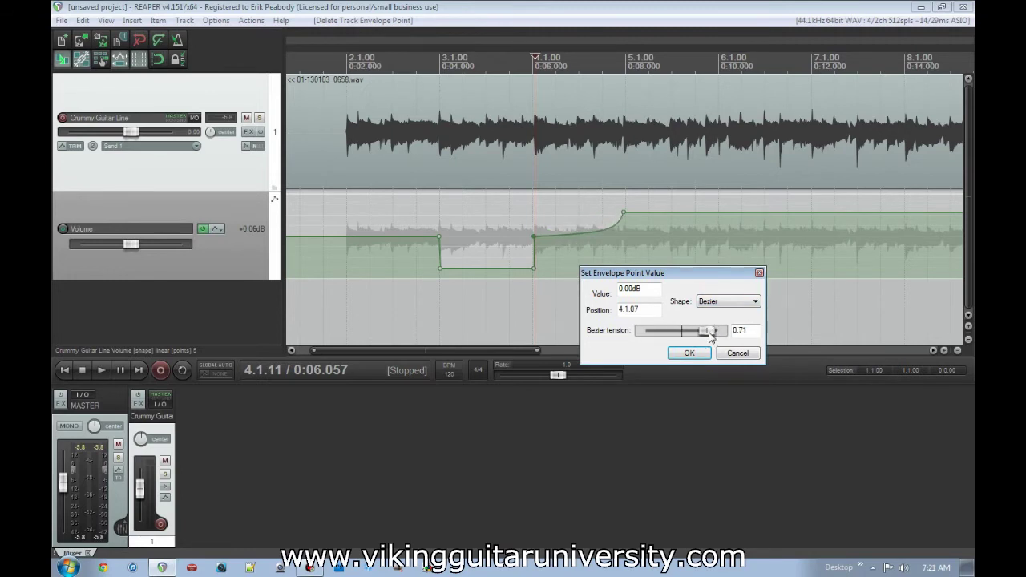
double_click(711, 337)
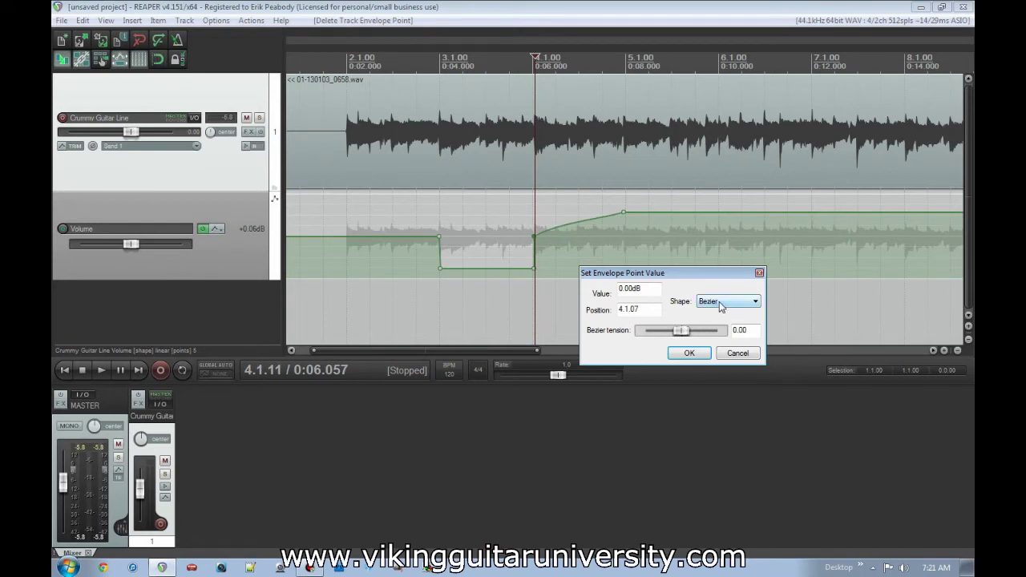
Try the Linear, Square, Slow start/end, Fast start and Fast end shapes on the point at 4.1.07.
click(755, 302)
click(742, 312)
click(725, 302)
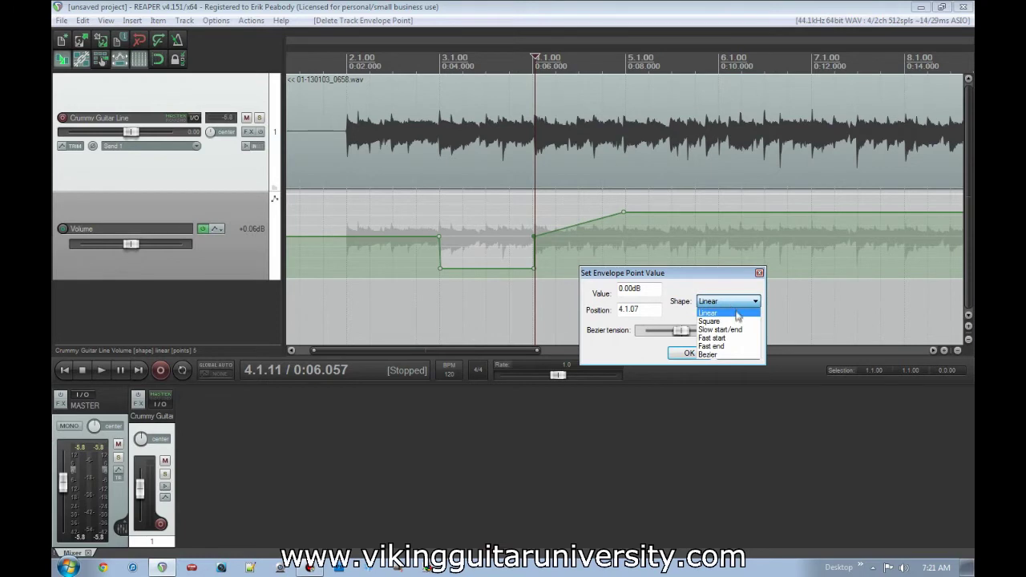
click(741, 322)
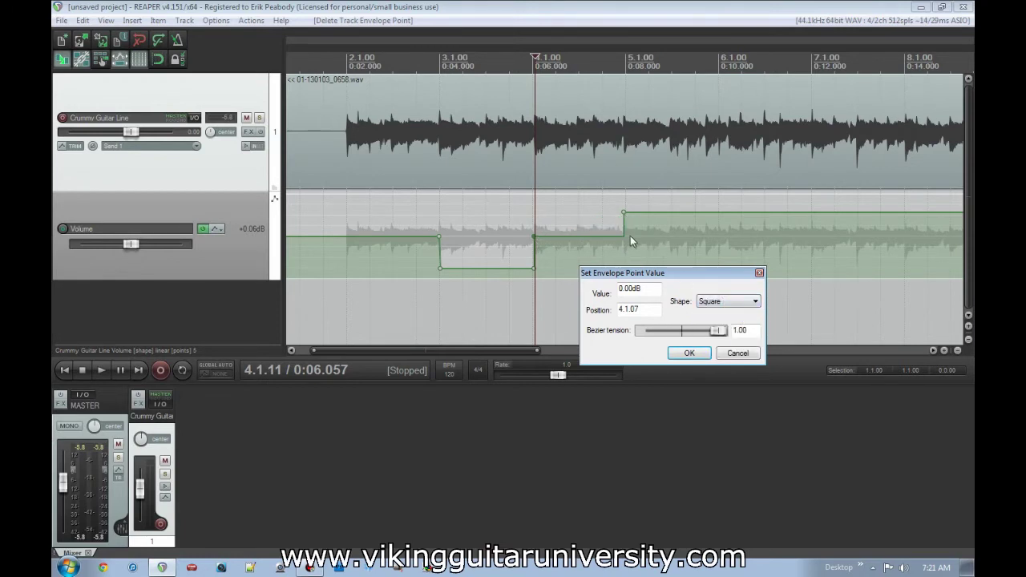
click(754, 302)
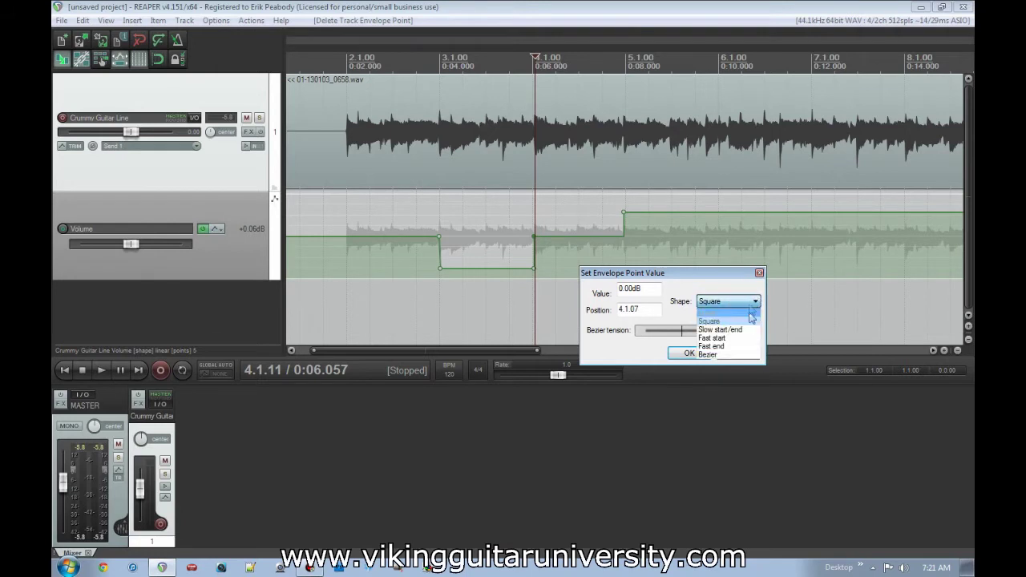
click(751, 330)
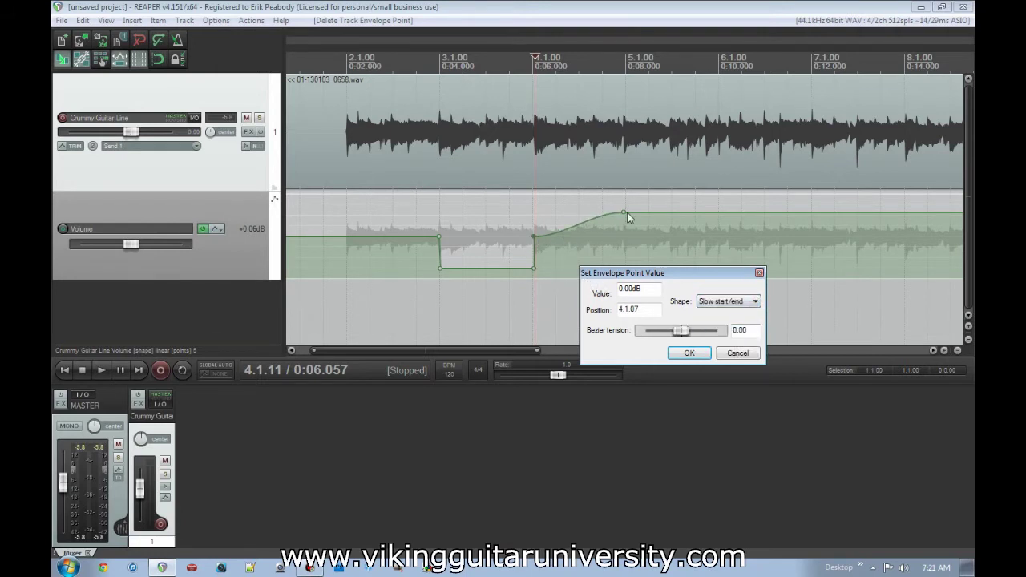
click(734, 302)
click(742, 340)
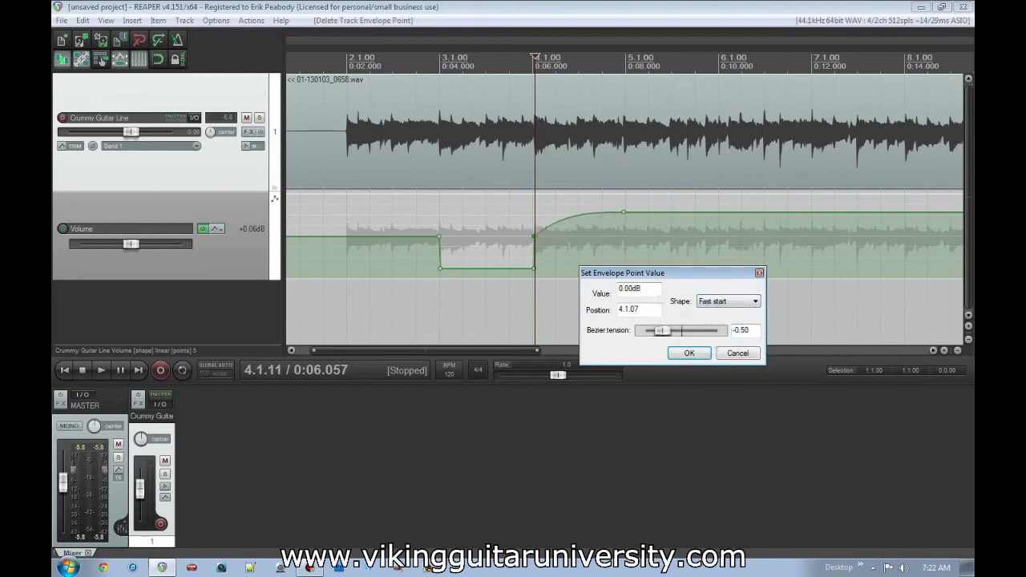
click(734, 301)
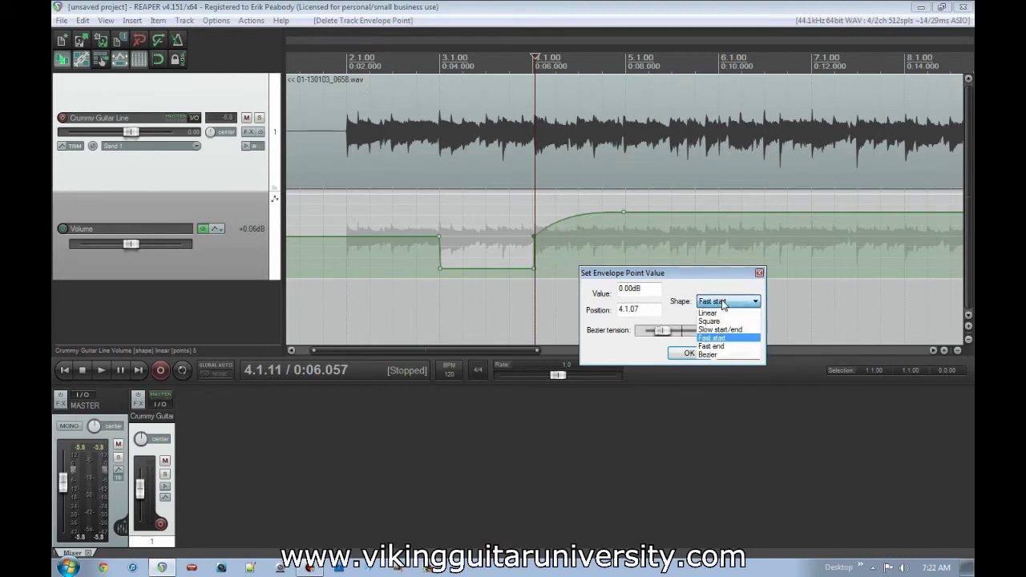
click(741, 349)
Try the Bezier shape with a tension of -0.50 on the point at 4.1.07, return it to Linear, and cancel the settings.
click(734, 302)
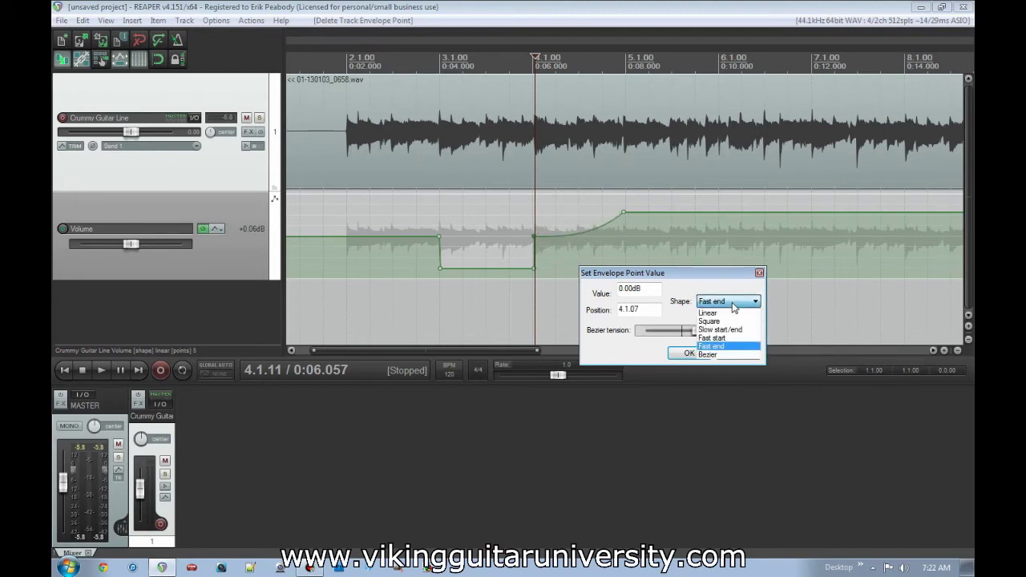
click(742, 358)
mouse_move(674, 327)
mouse_down()
mouse_move(640, 330)
mouse_move(726, 335)
mouse_move(651, 332)
mouse_move(665, 332)
mouse_up()
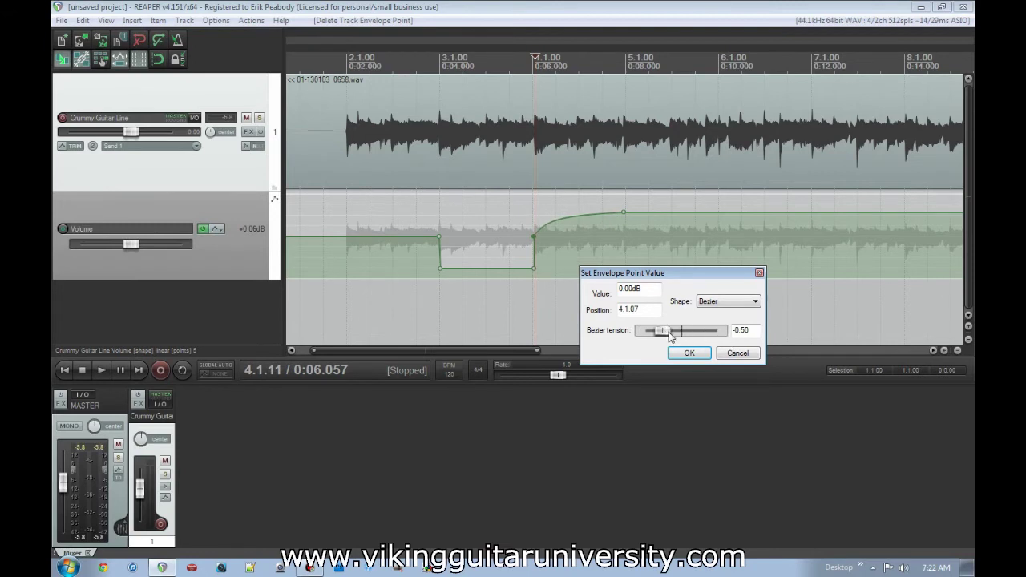
click(671, 335)
click(739, 303)
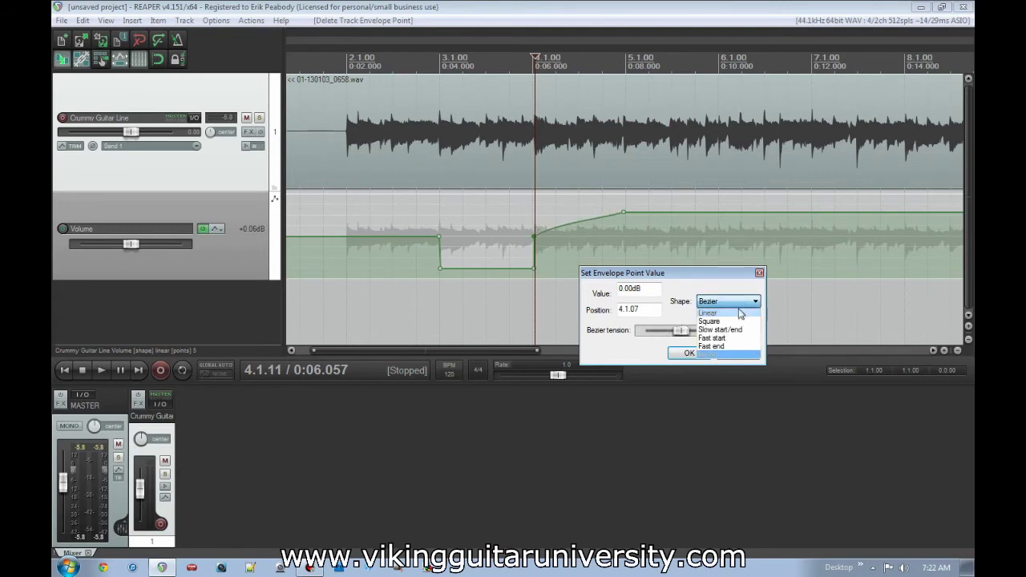
click(739, 313)
click(736, 353)
Move the 0.00 dB Volume envelope point at 4.1.07 slightly later, to about 4.1.33.
click(585, 239)
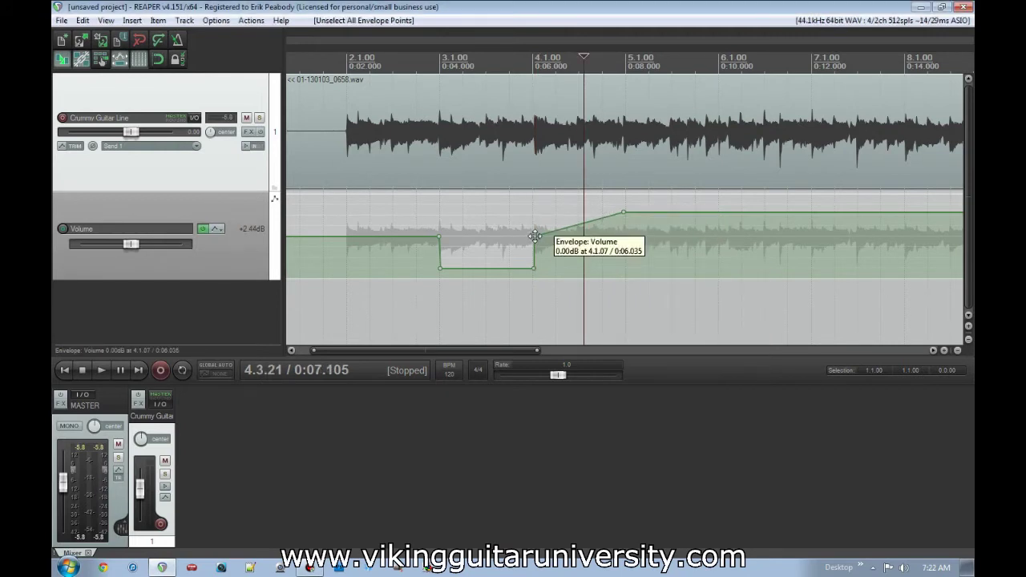
drag(535, 235, 541, 236)
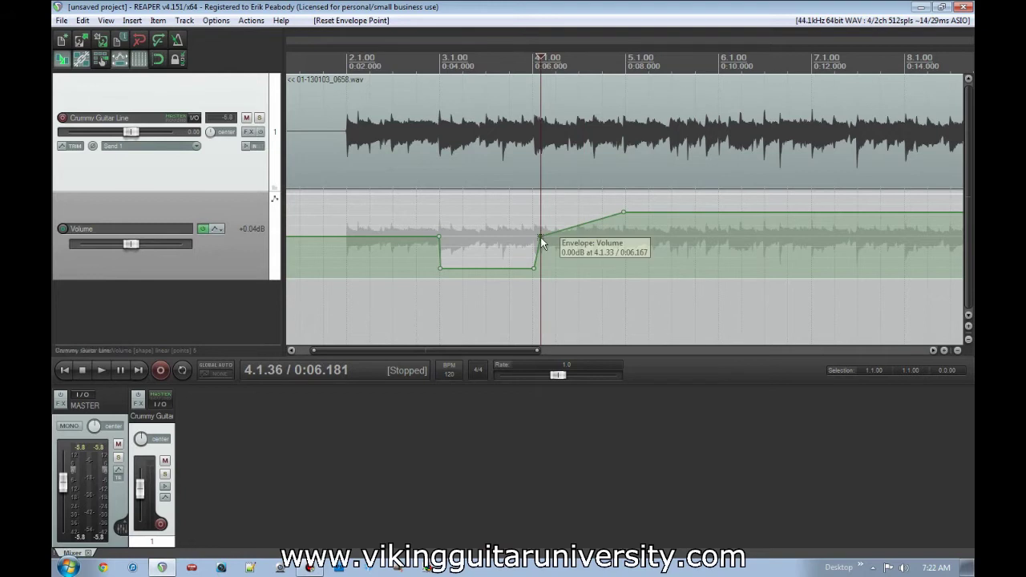
Select all Volume envelope points, try shifting them together about one measure later, and undo the shift.
right_click(540, 237)
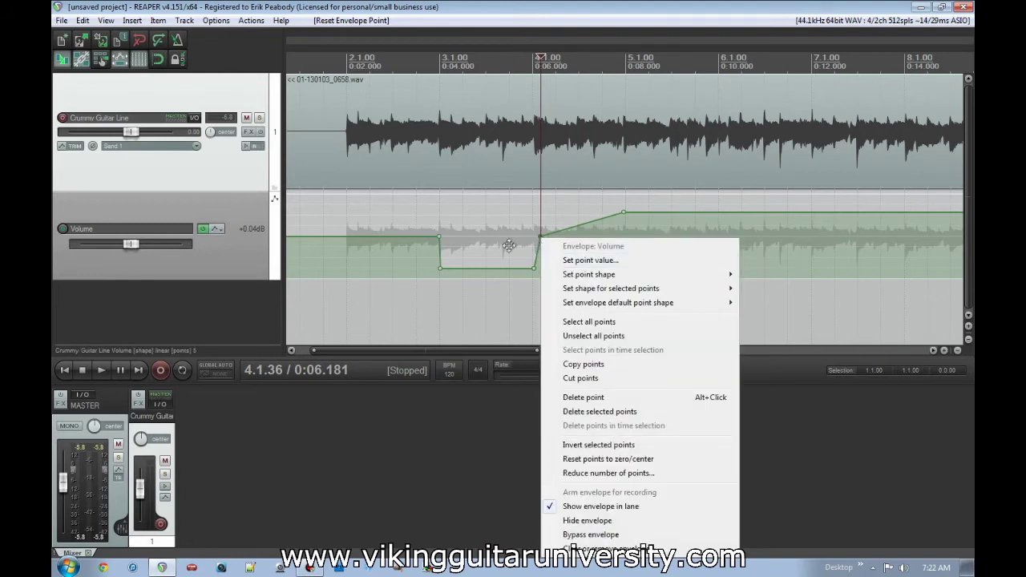
click(583, 322)
drag(439, 236, 559, 238)
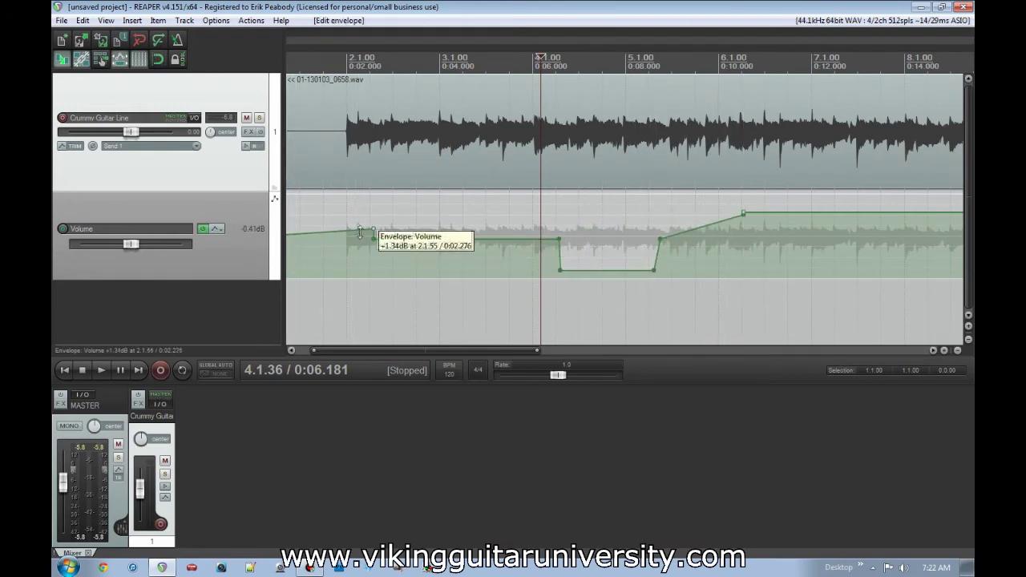
drag(494, 348, 456, 347)
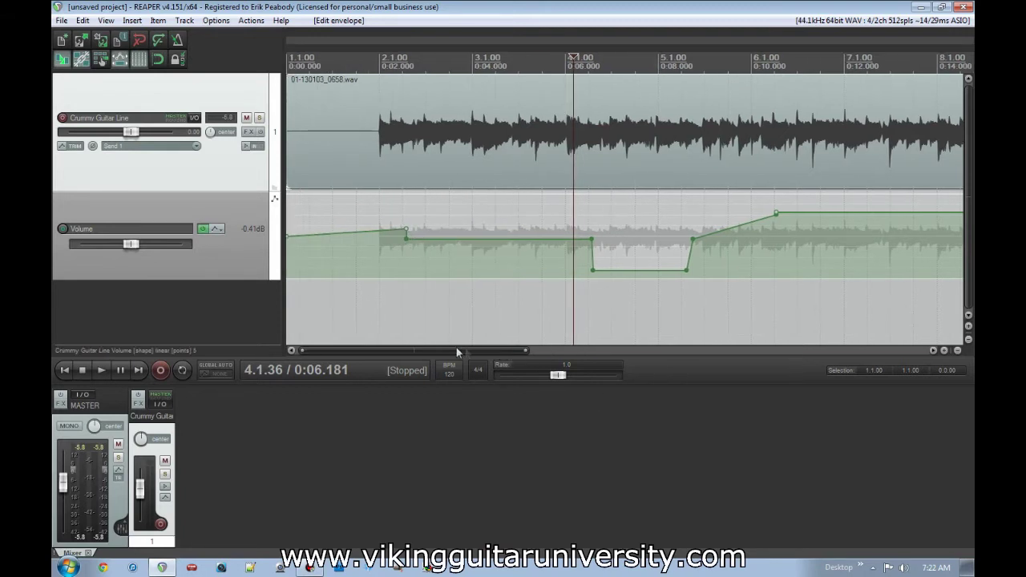
key(ctrl+z)
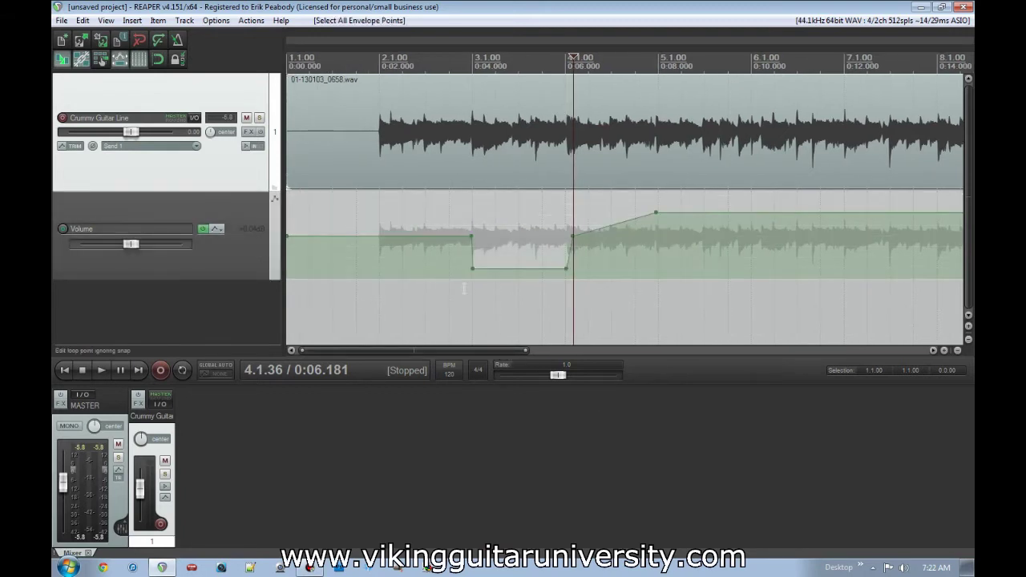
Delete the first Volume envelope point at 1.1.00.
click(292, 241)
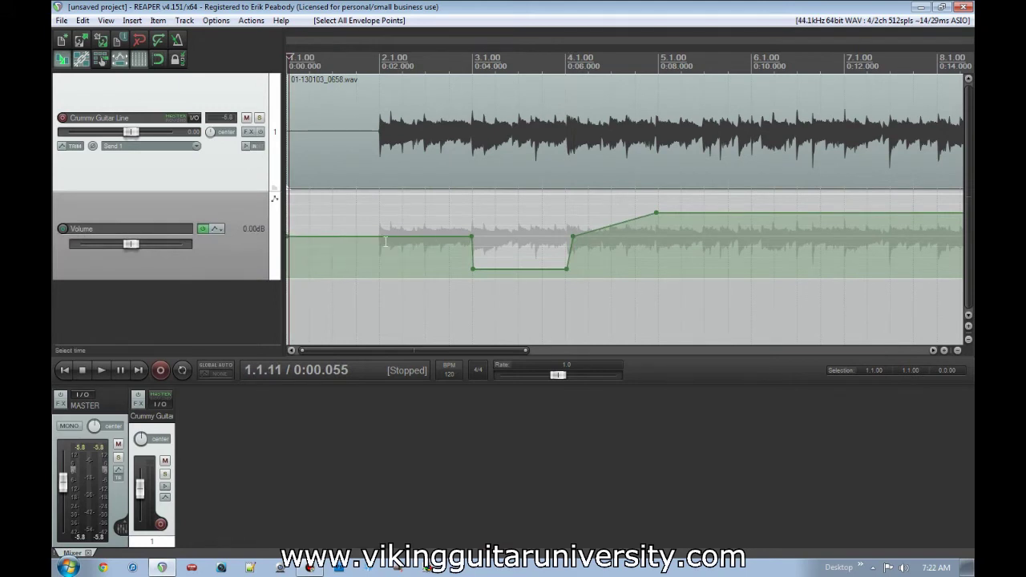
click(291, 237)
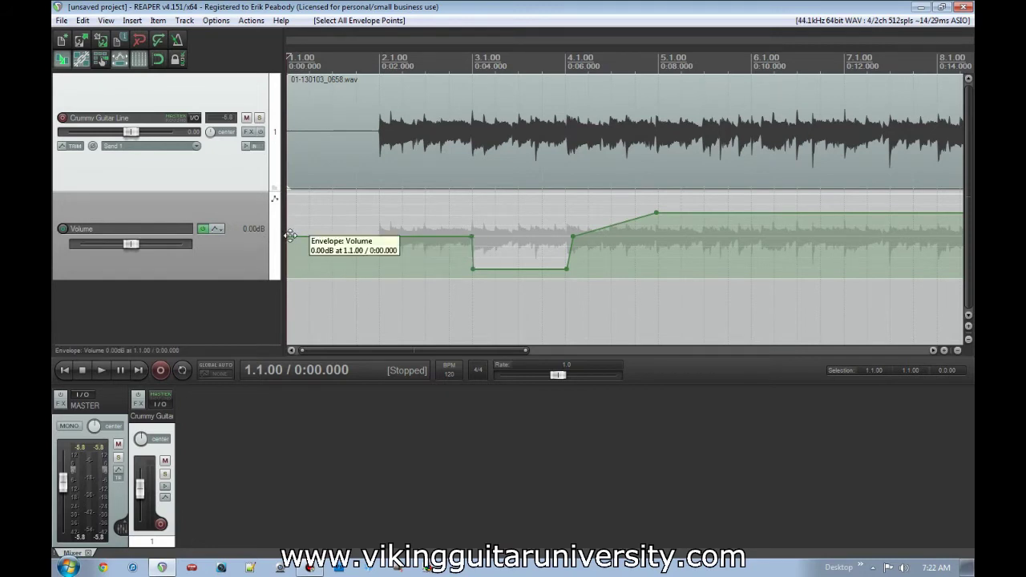
alt+click(293, 237)
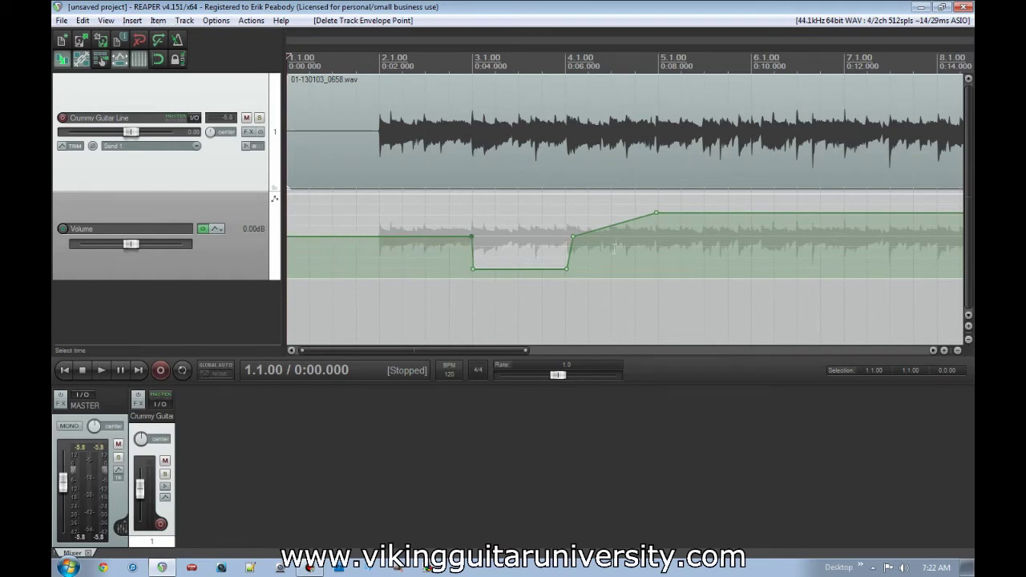
Adjust the ramp toward 5.1.00 and raise the opening envelope segment to about +2.63 dB and the dip to about -2.28 dB.
alt+click(643, 215)
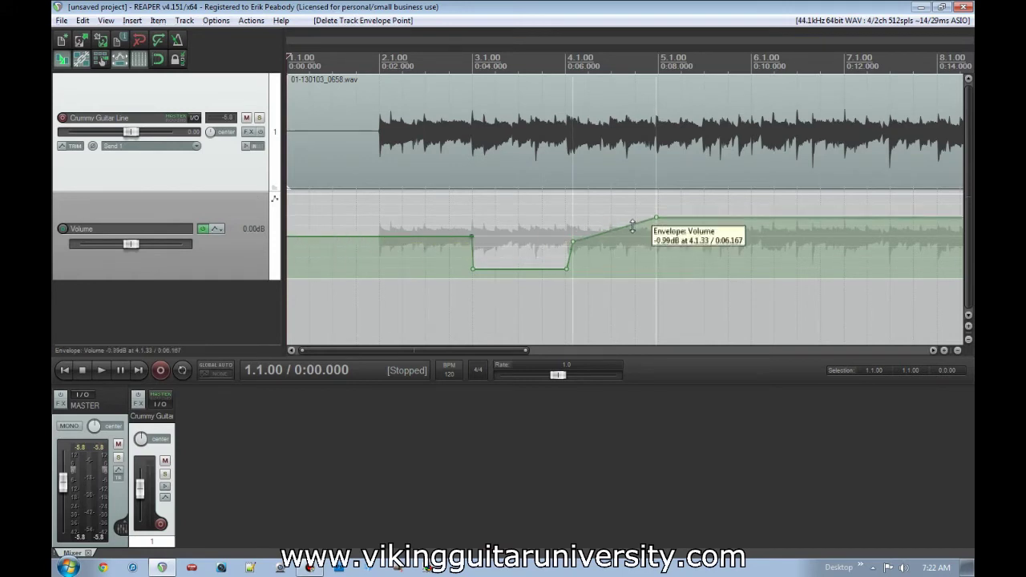
drag(631, 221, 631, 215)
mouse_move(526, 267)
mouse_down()
mouse_move(525, 245)
mouse_move(530, 264)
mouse_up()
drag(423, 235, 425, 222)
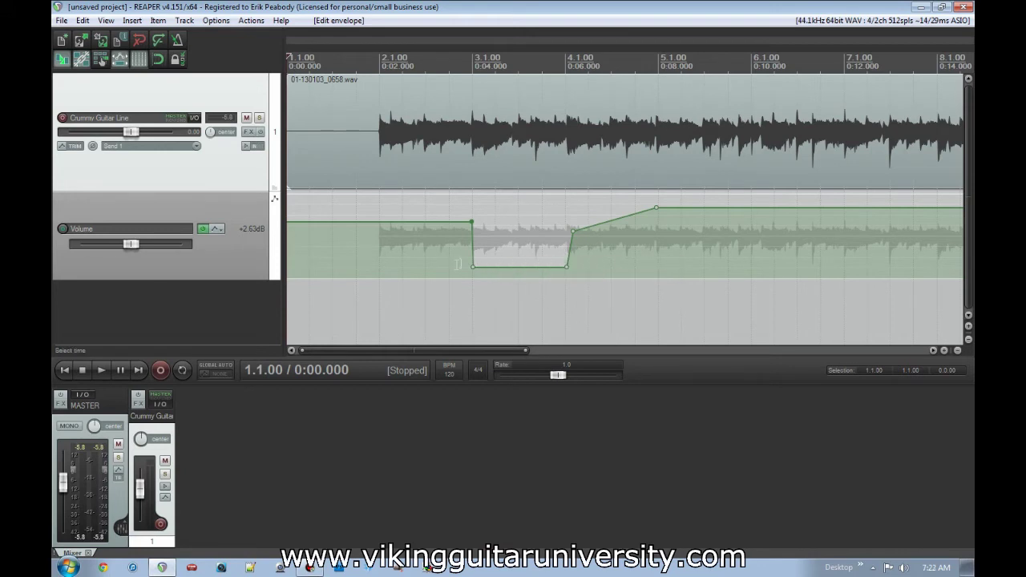
drag(503, 266, 504, 246)
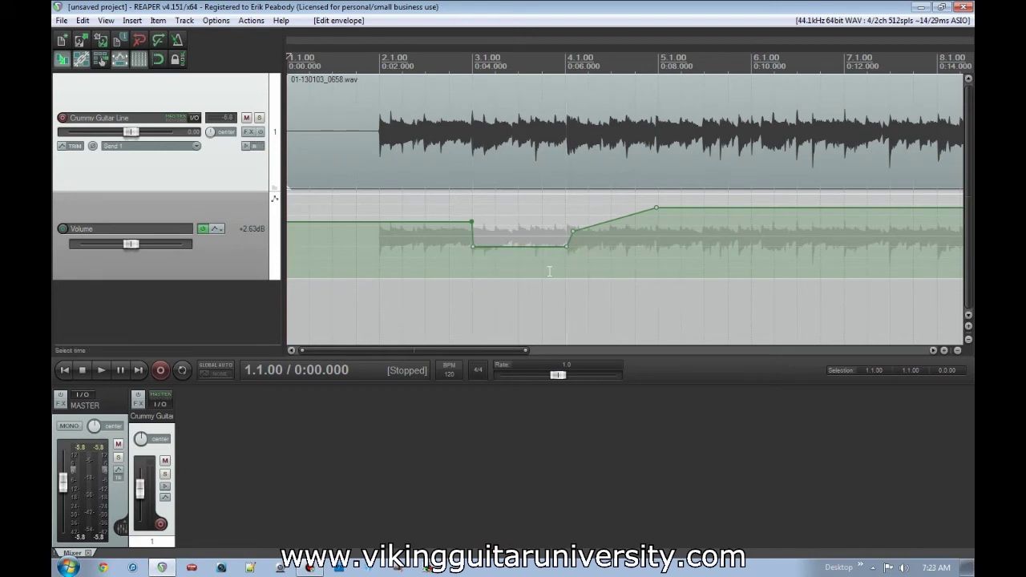
Select all points of the Volume envelope and invert them.
right_click(513, 246)
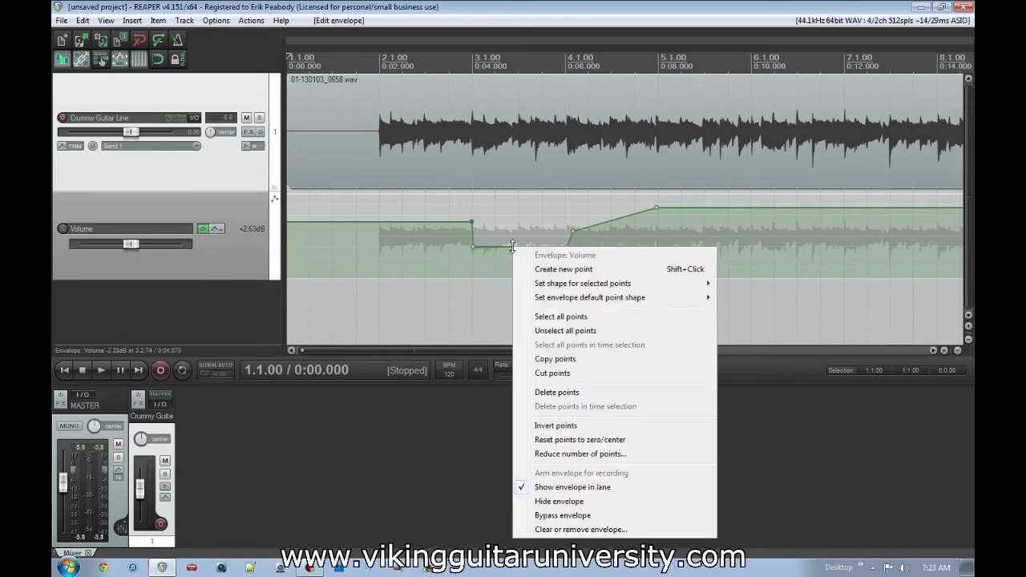
click(573, 318)
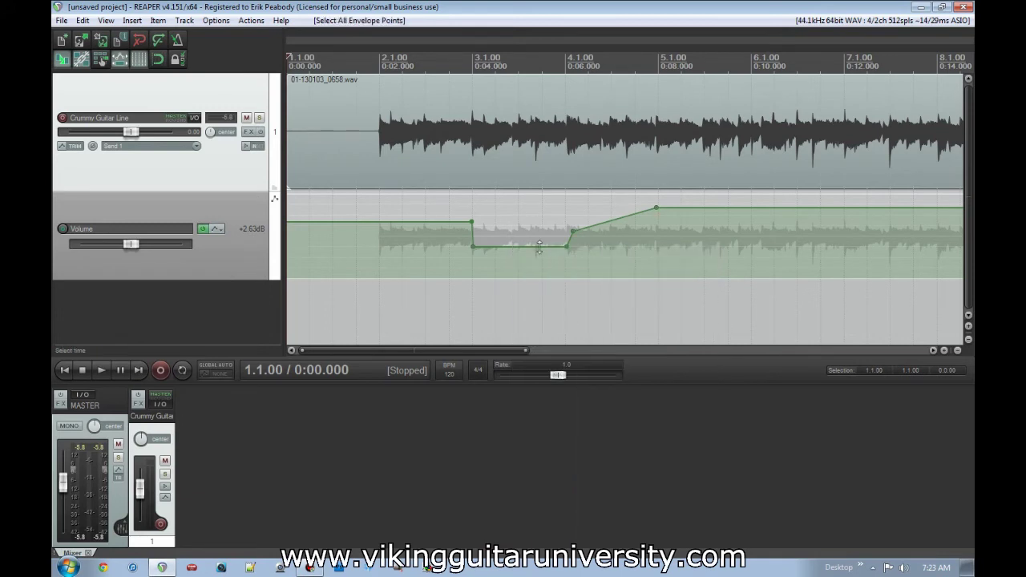
right_click(539, 246)
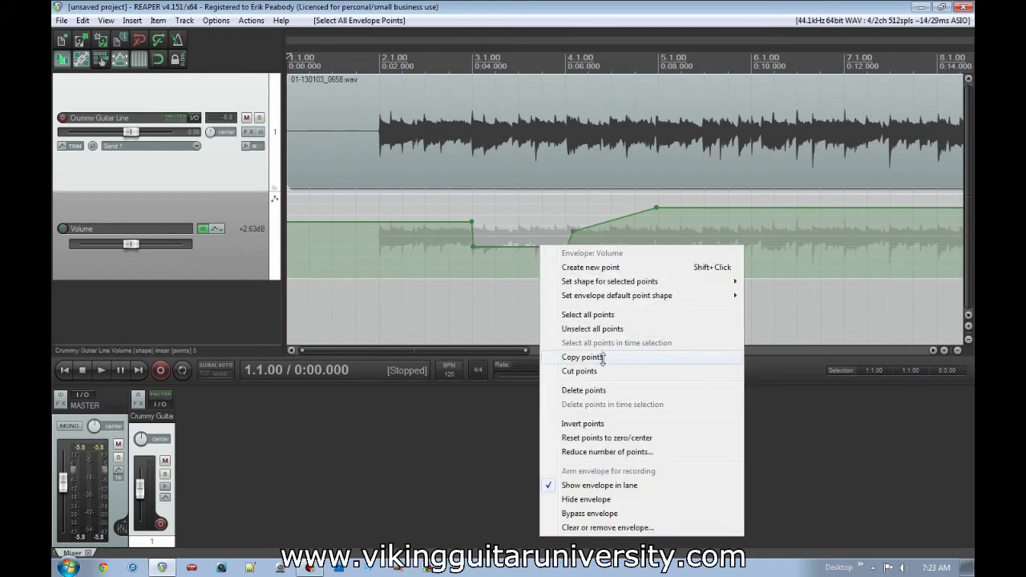
click(654, 424)
Clear all points of the Volume envelope and remove the envelope completely from the guitar track.
right_click(550, 236)
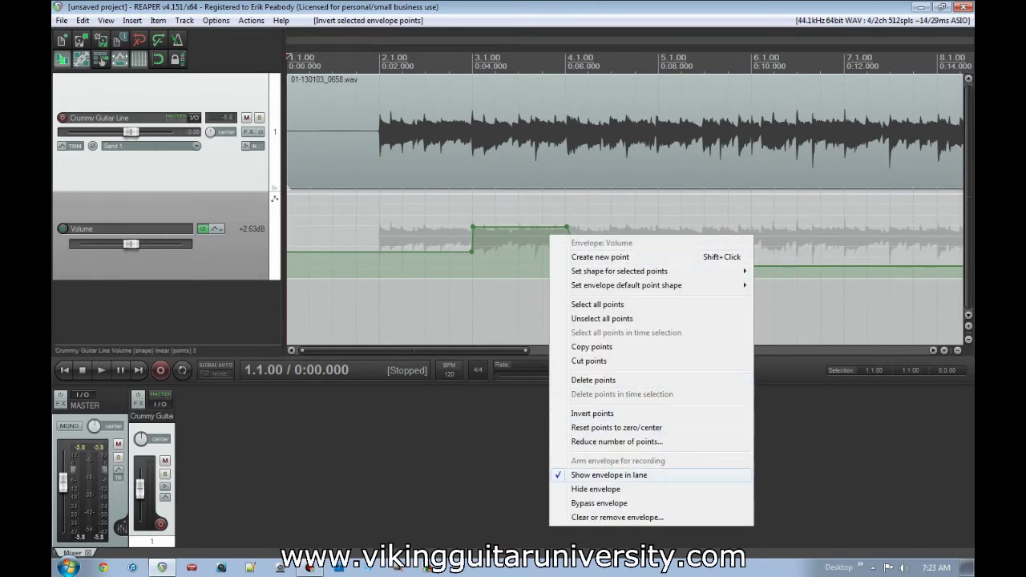
mouse_move(634, 286)
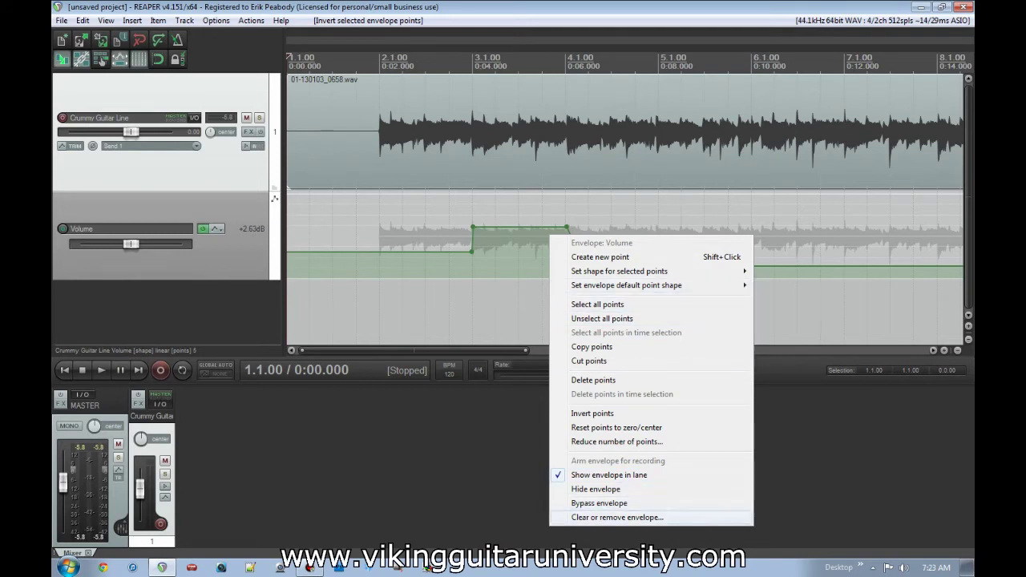
click(242, 265)
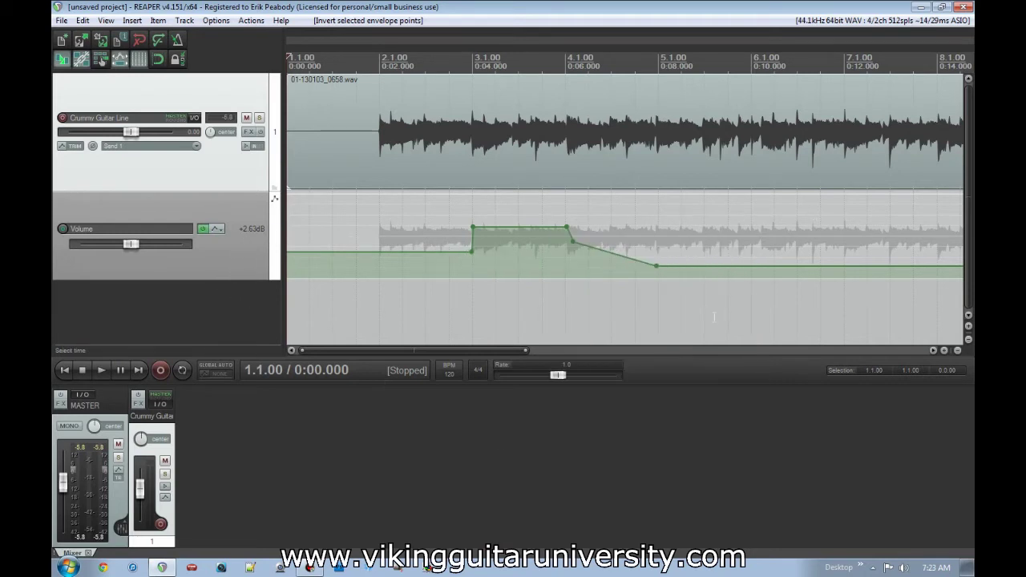
click(220, 230)
click(244, 275)
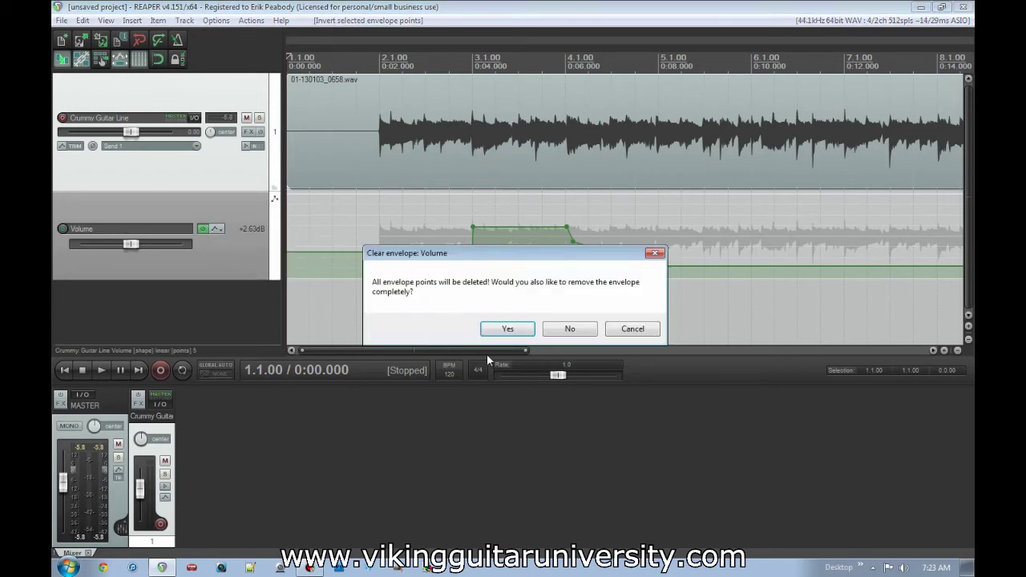
click(508, 329)
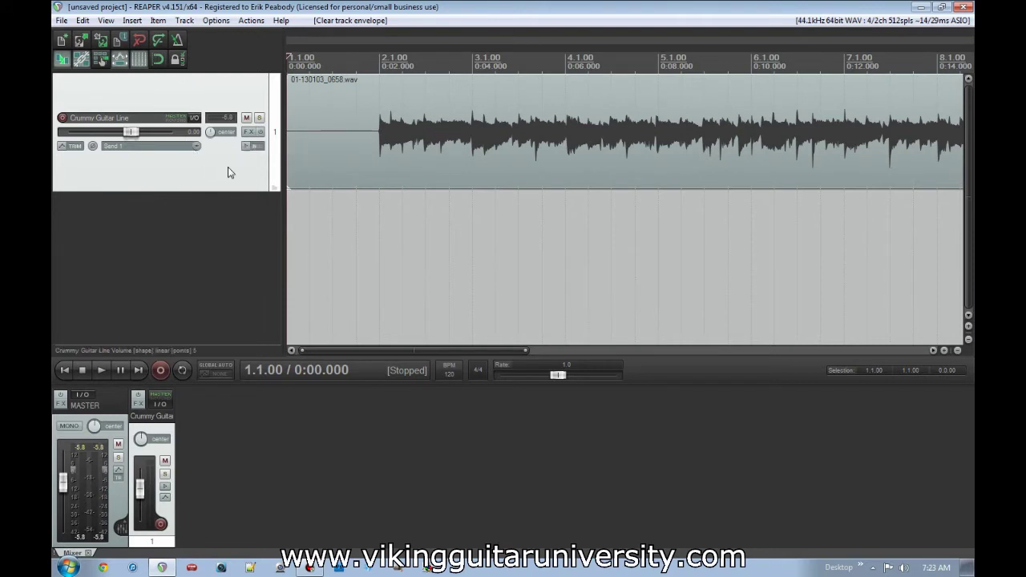
Activate a fresh, visible Volume envelope on the Crummy Guitar Line track.
click(62, 146)
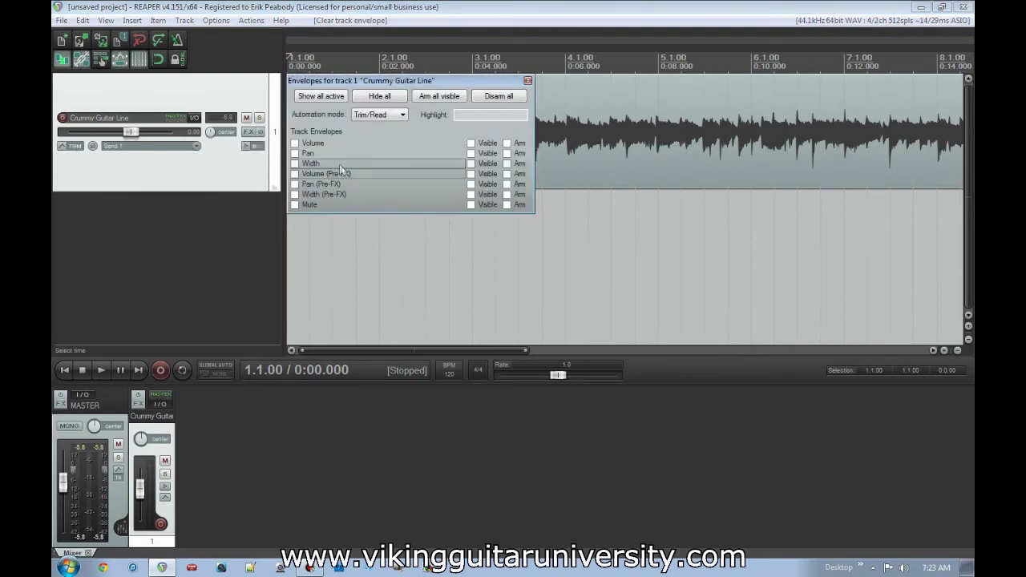
click(295, 144)
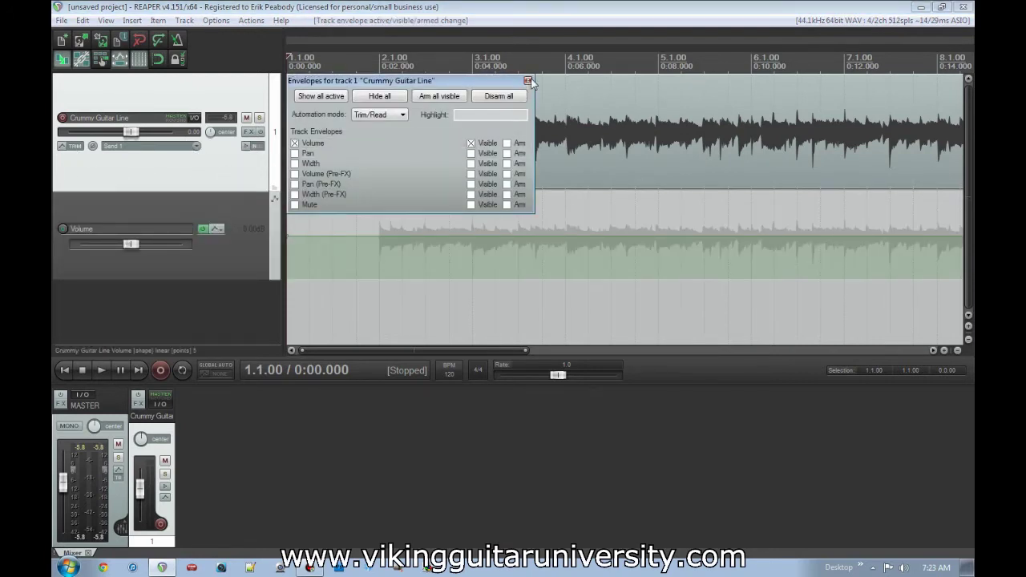
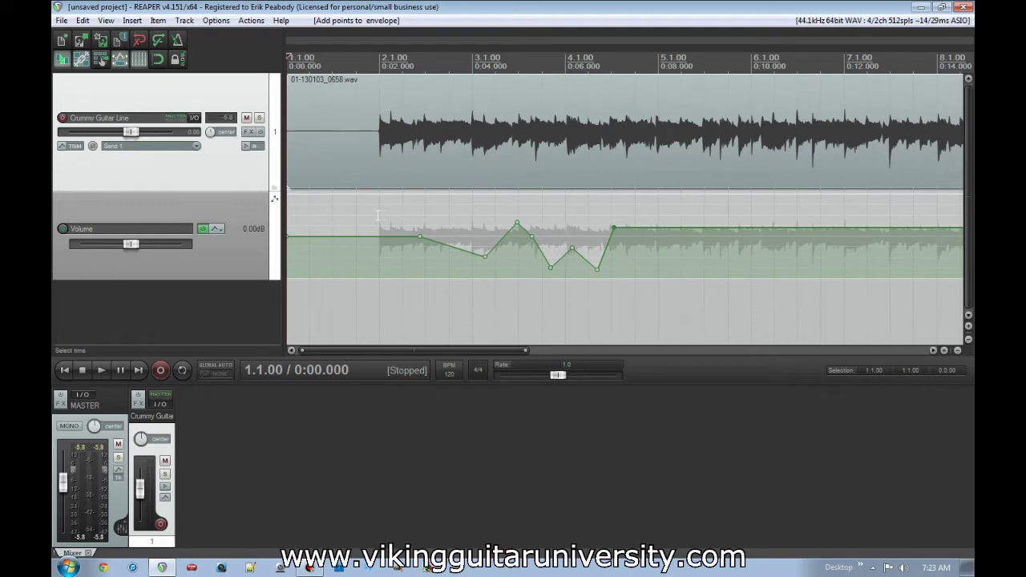
Play the guitar track from 2.1.00 to hear the volume automation, and check the track's envelope and automation mode settings.
key(space)
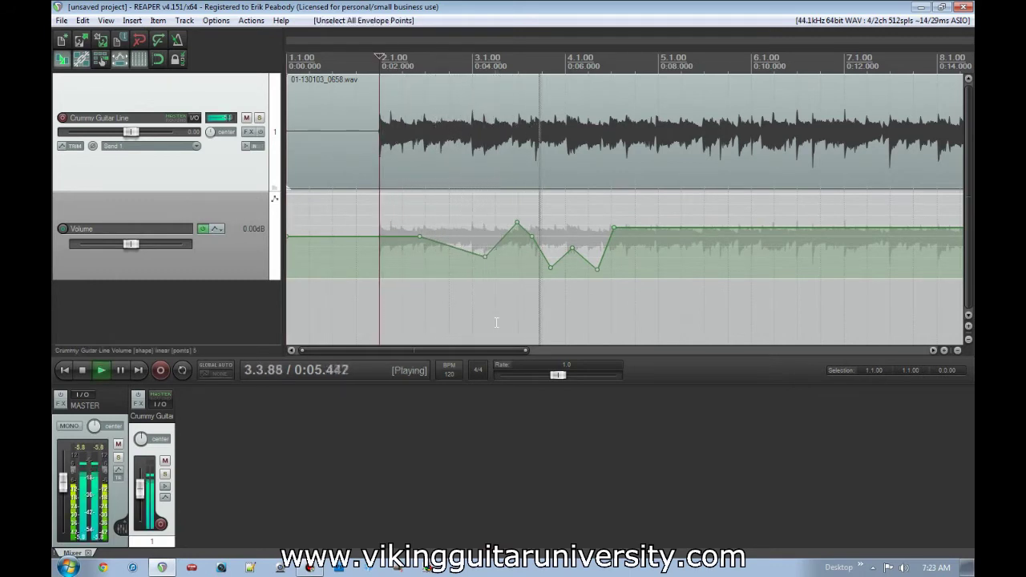
key(space)
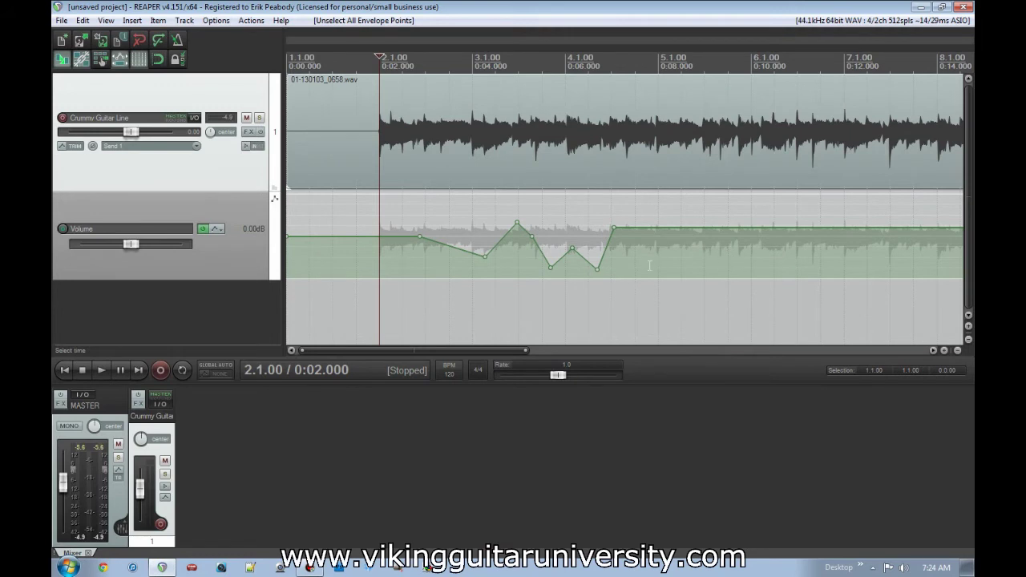
click(74, 147)
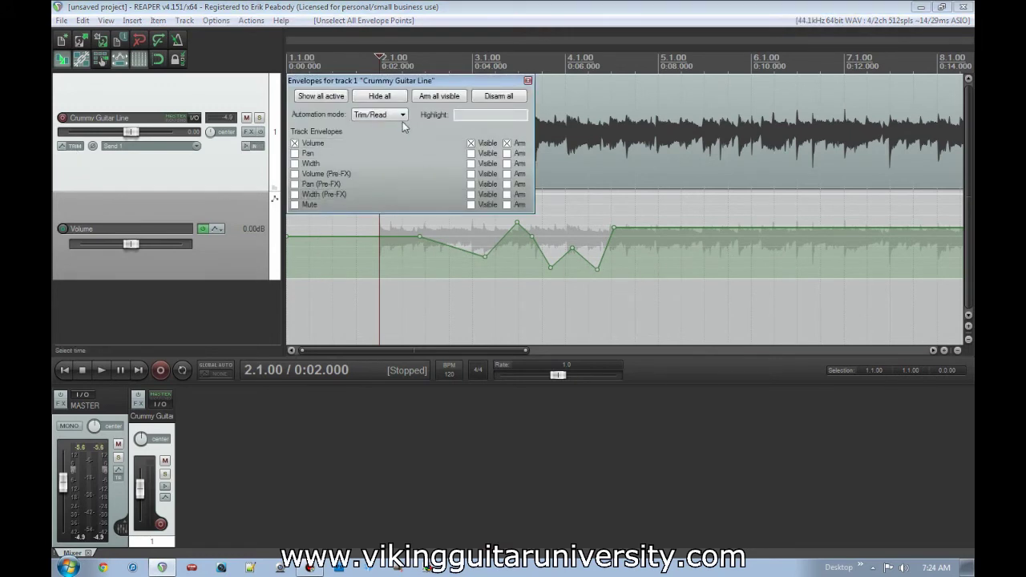
click(527, 81)
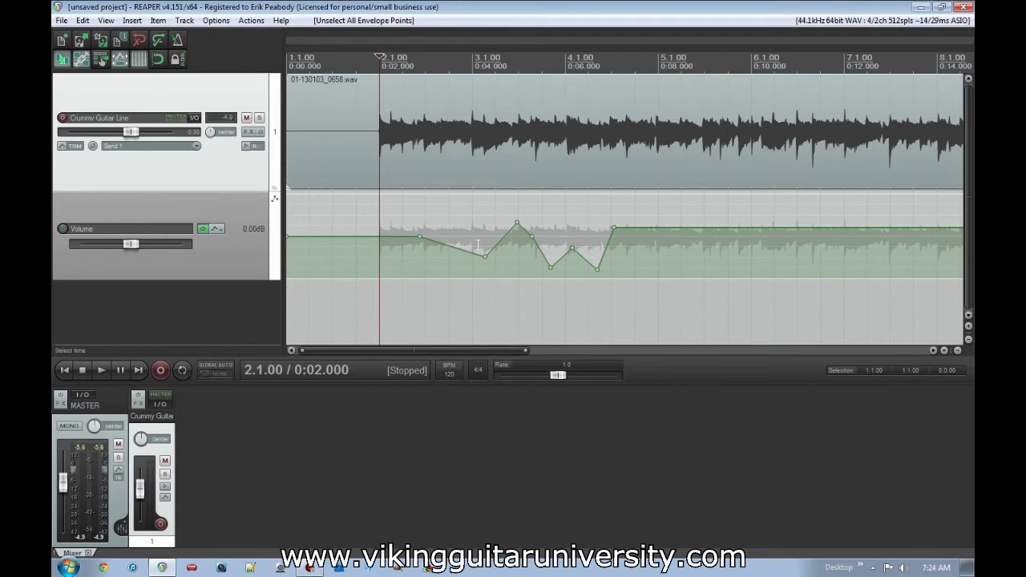
mouse_move(423, 235)
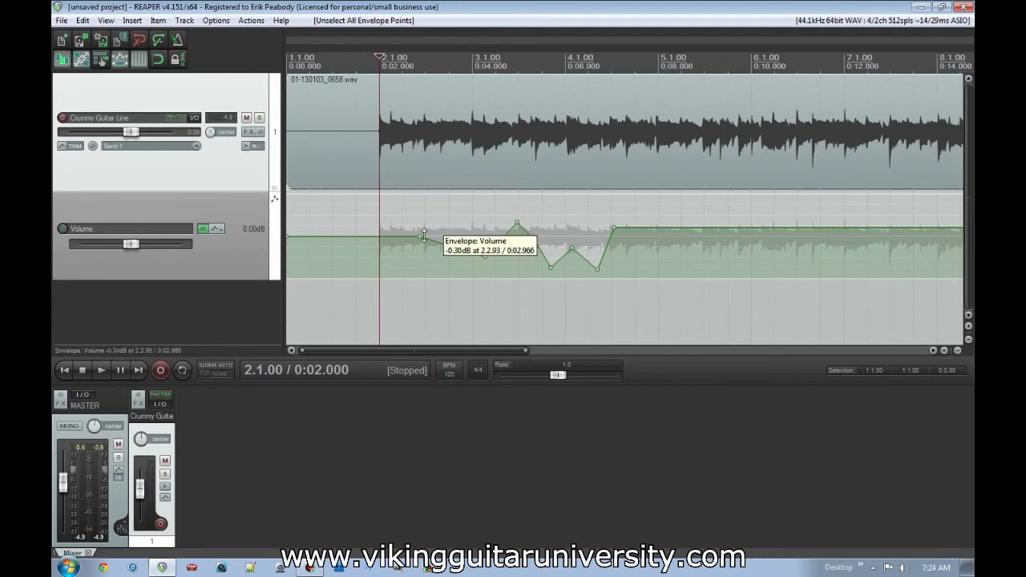
Set the guitar track's own volume to 2.00 dB in the track controls.
right_click(136, 138)
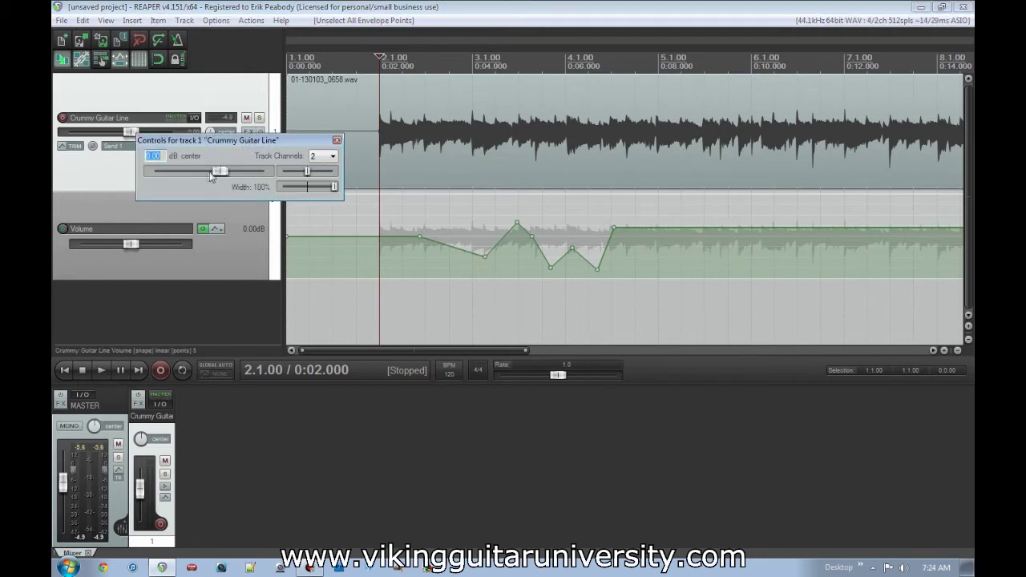
text(1)
key(Return)
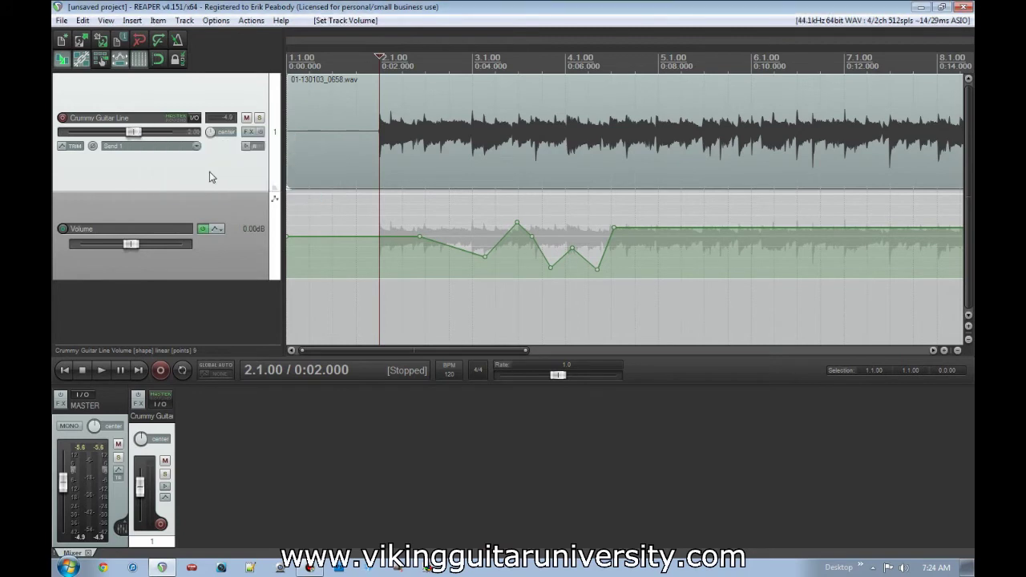
Nudge the guitar track's volume fader and set the value back to 2 dB.
mouse_move(132, 135)
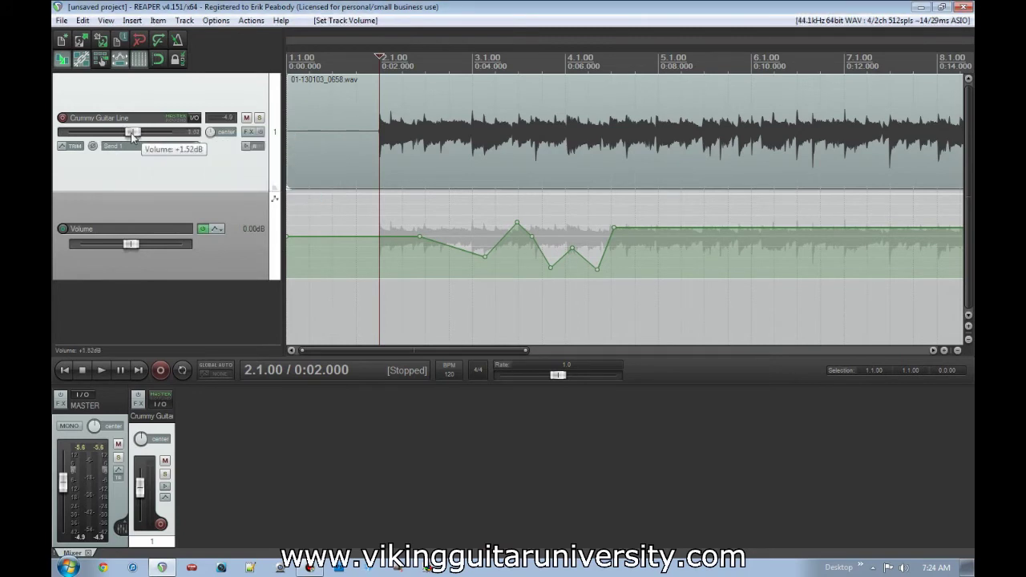
drag(132, 133, 133, 133)
right_click(132, 133)
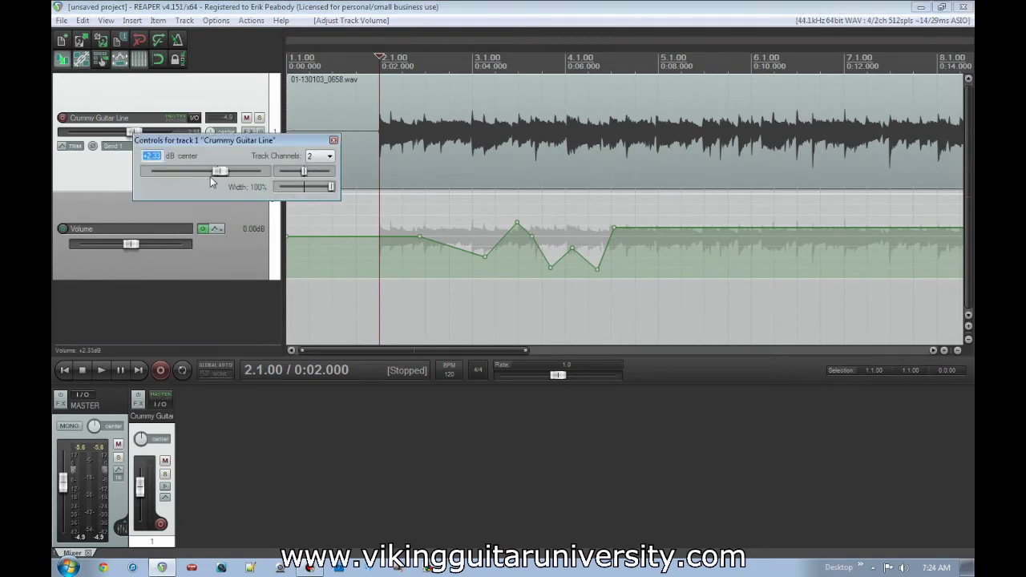
text(2)
key(Return)
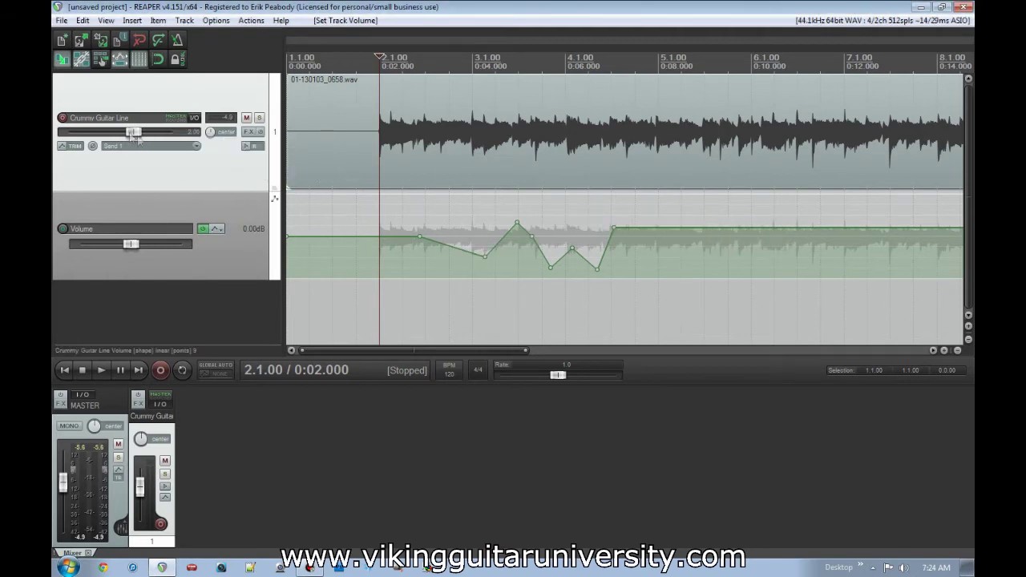
Set the guitar track's volume to 4 dB.
mouse_move(132, 136)
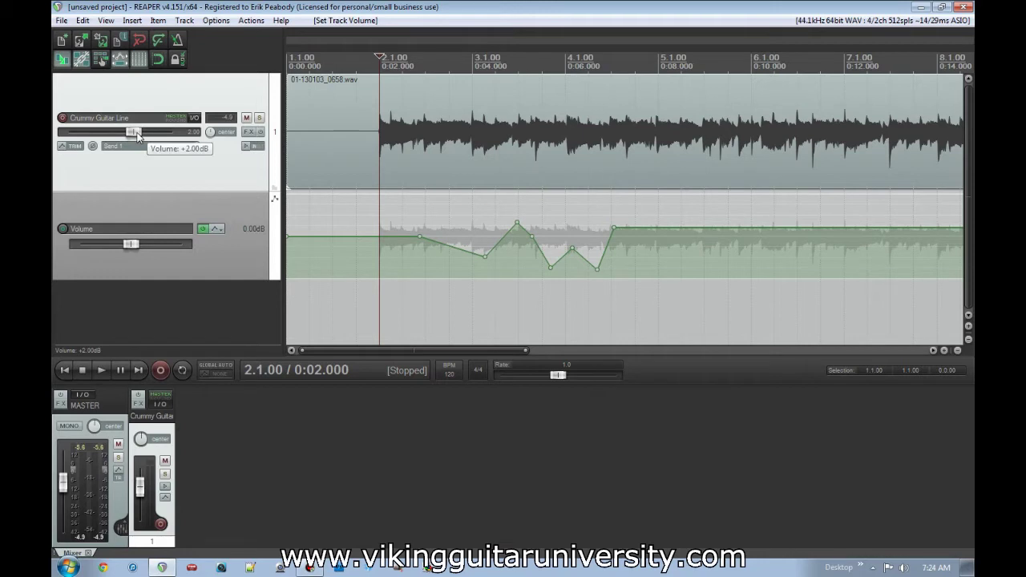
double_click(136, 134)
text(4)
key(Return)
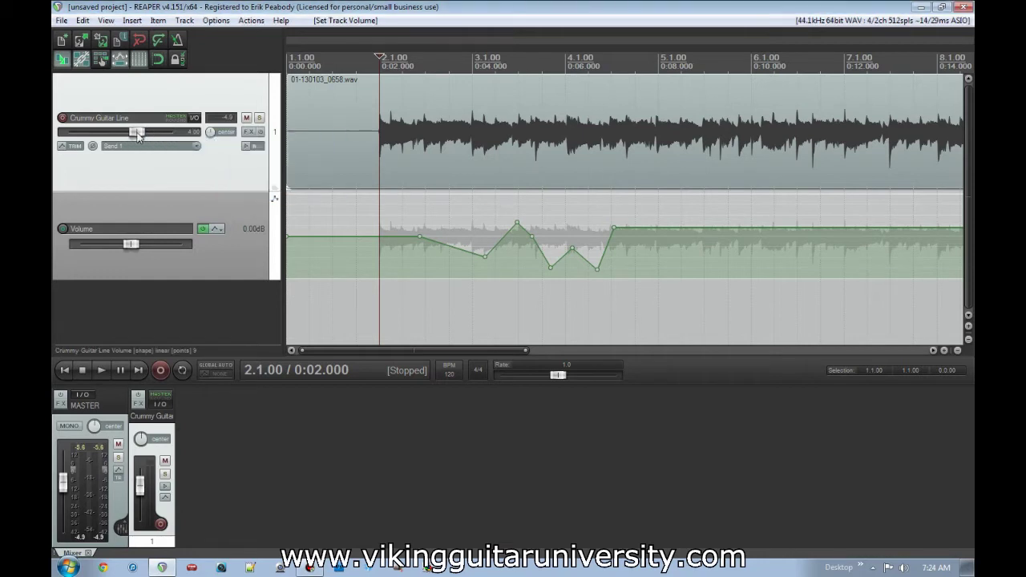
Play the guitar track from the start of bar 2 to hear the louder trim combined with the volume automation.
key(Home)
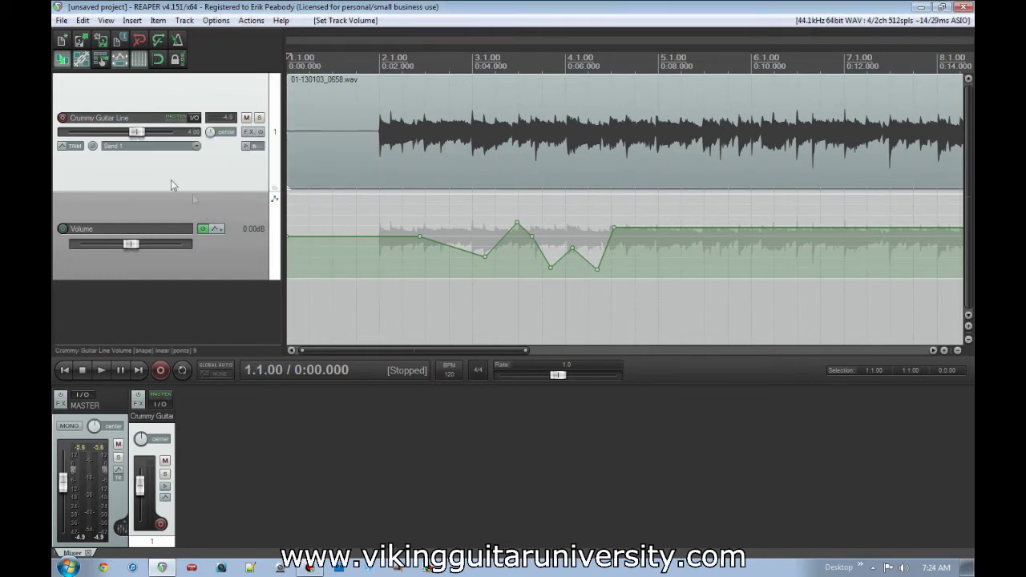
click(381, 266)
key(space)
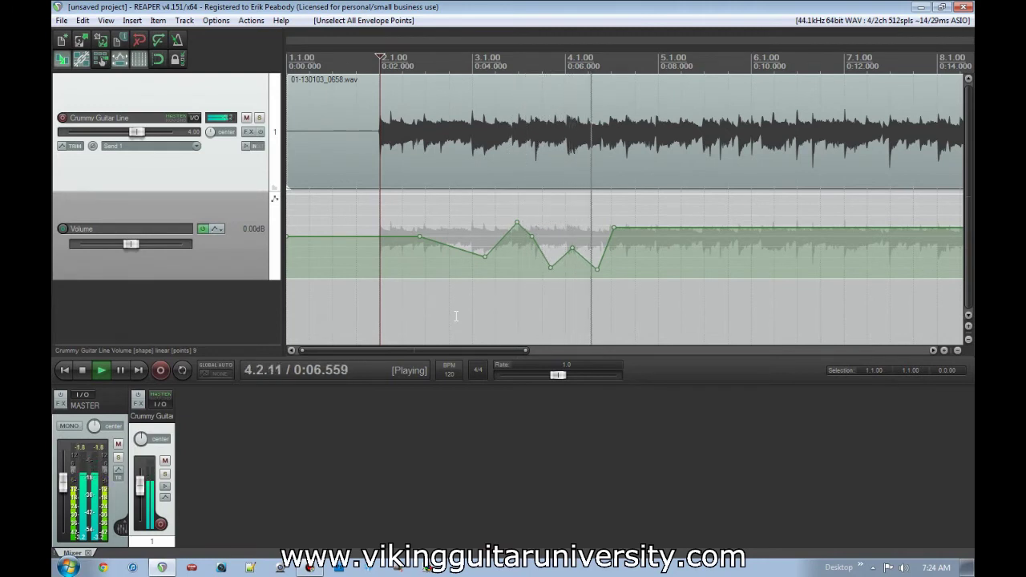
key(space)
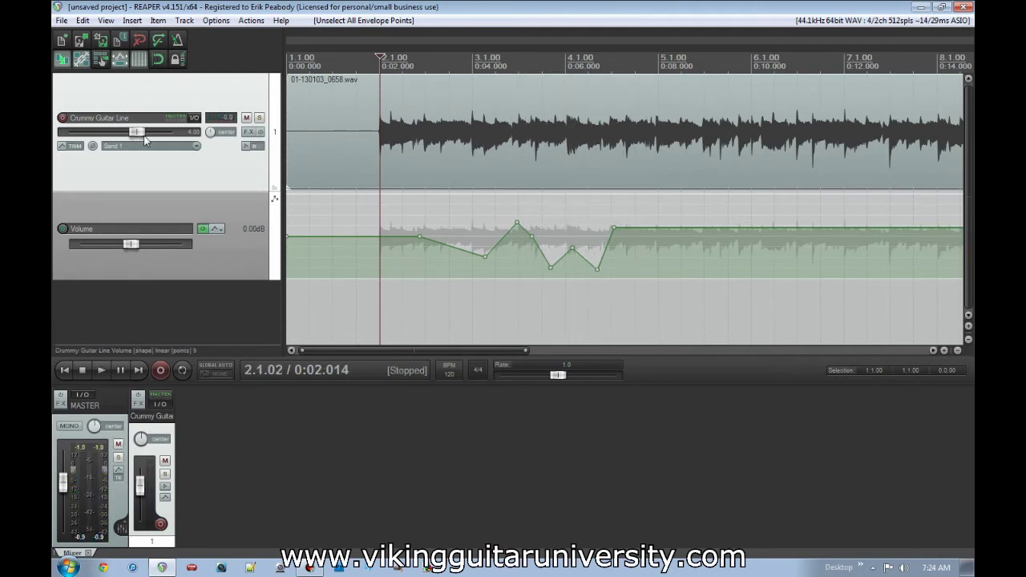
Reset the guitar track's volume to 0 dB and play the track briefly from bar 2.
double_click(143, 134)
key(space)
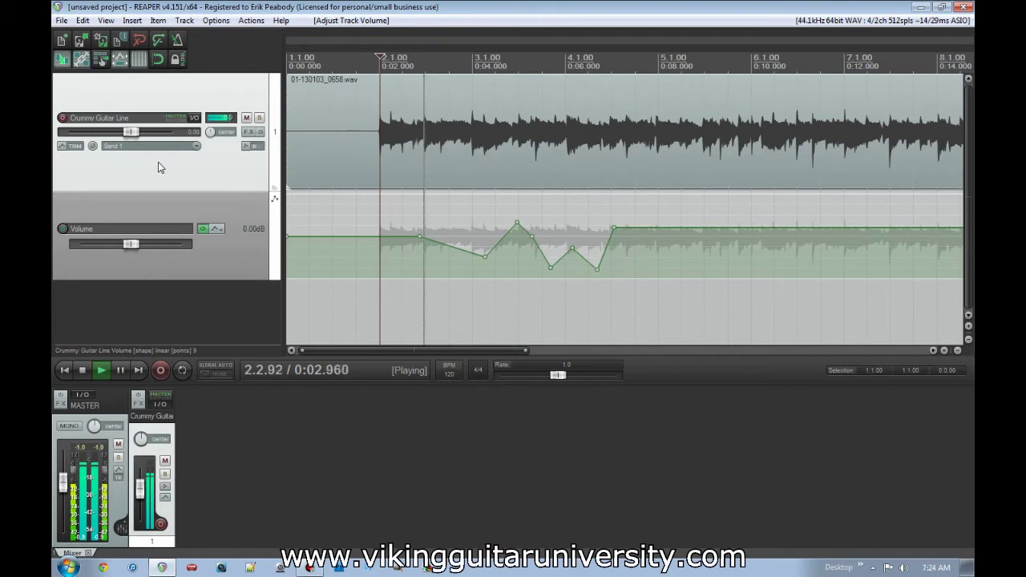
key(space)
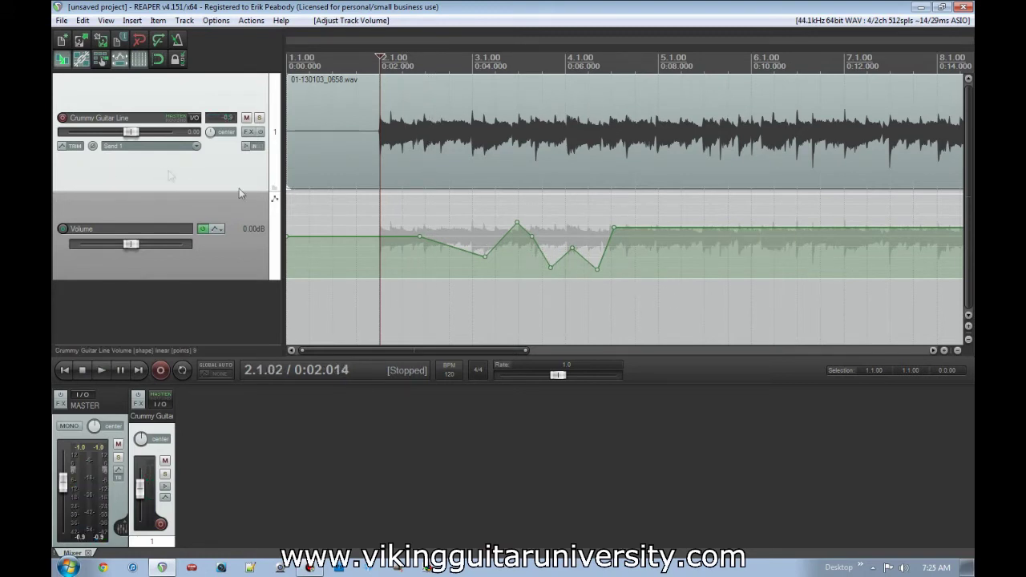
Set the guitar track's automation mode to Read and close its envelope settings.
click(74, 146)
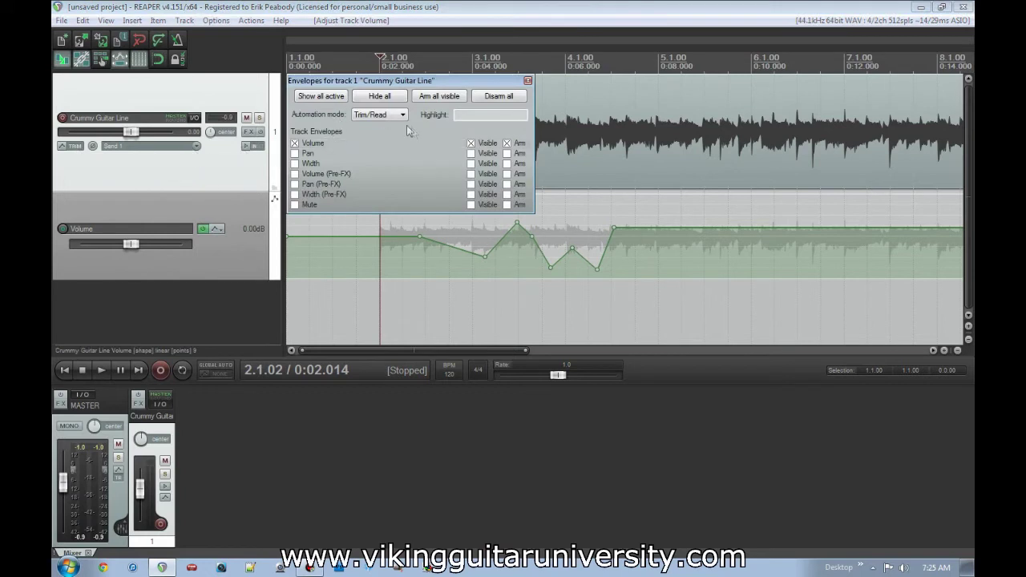
click(403, 121)
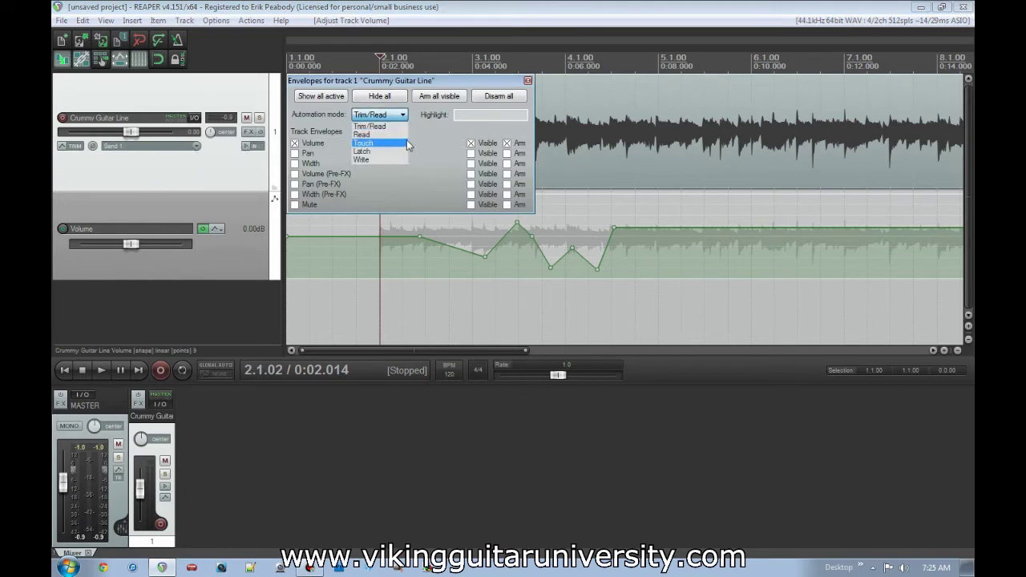
click(364, 135)
click(528, 80)
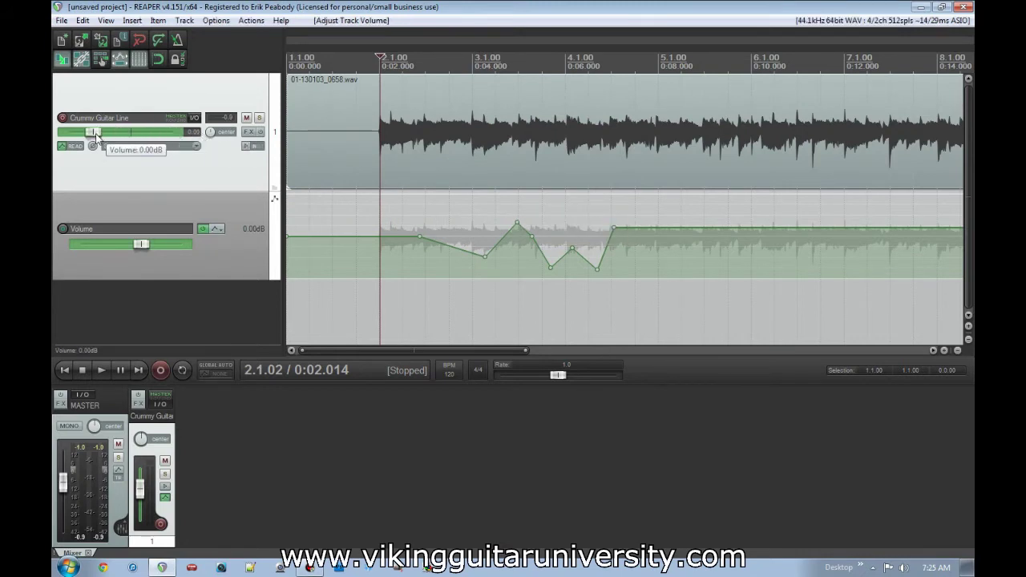
Try to move the guitar track's volume fader in Read mode, and play the track to watch the fader against the envelope.
drag(133, 136, 95, 138)
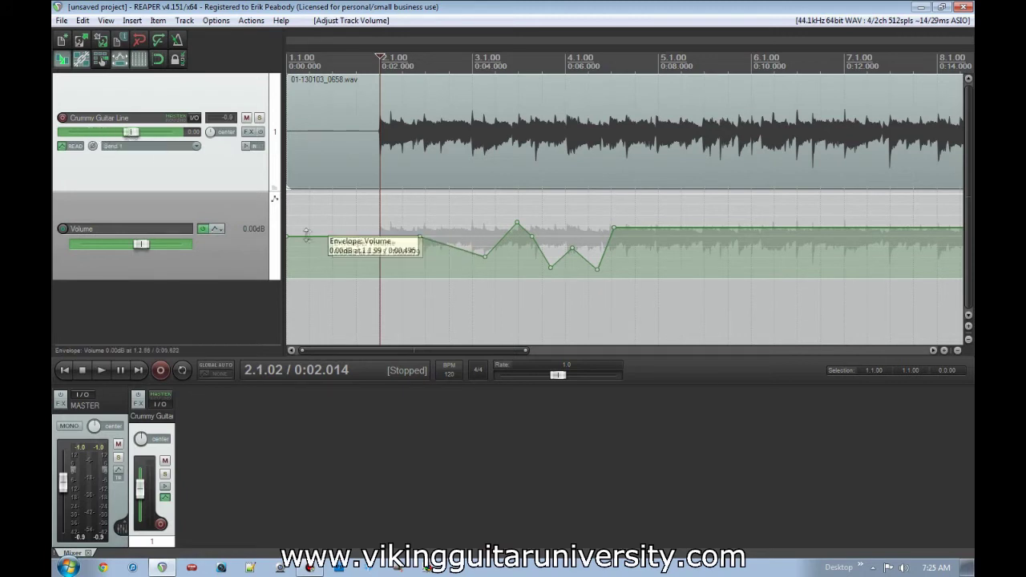
drag(390, 239, 485, 256)
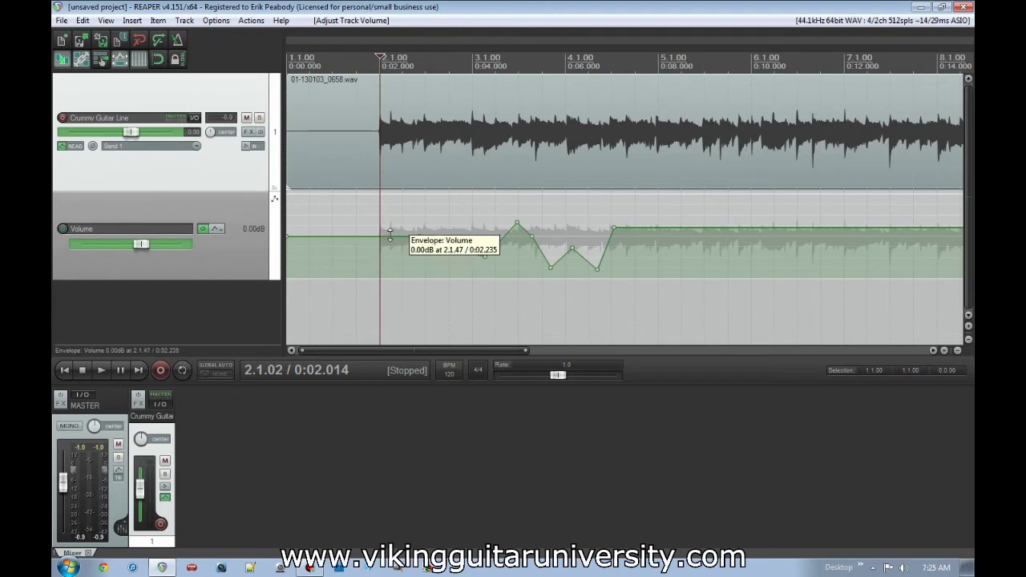
double_click(142, 136)
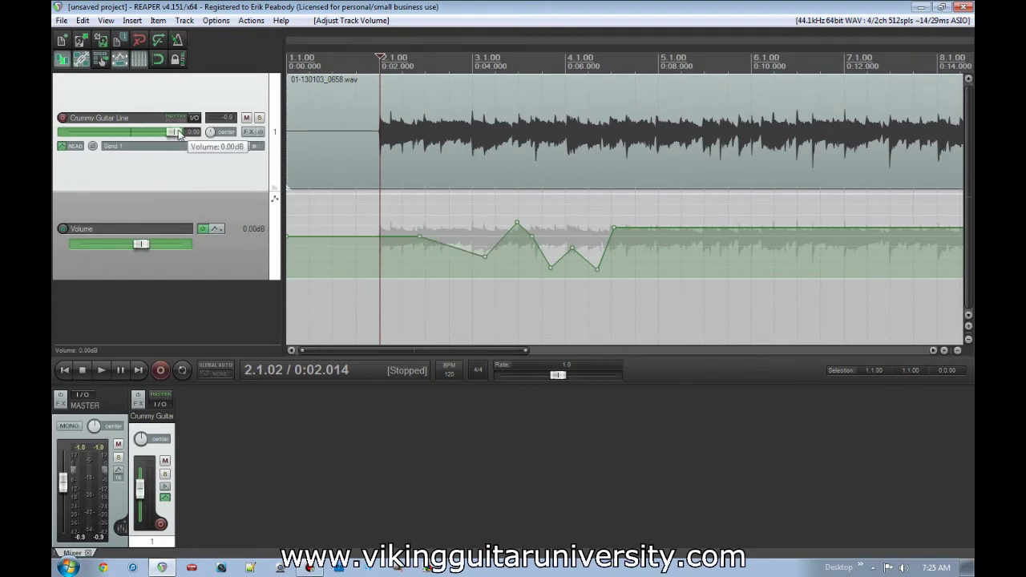
drag(162, 135, 150, 135)
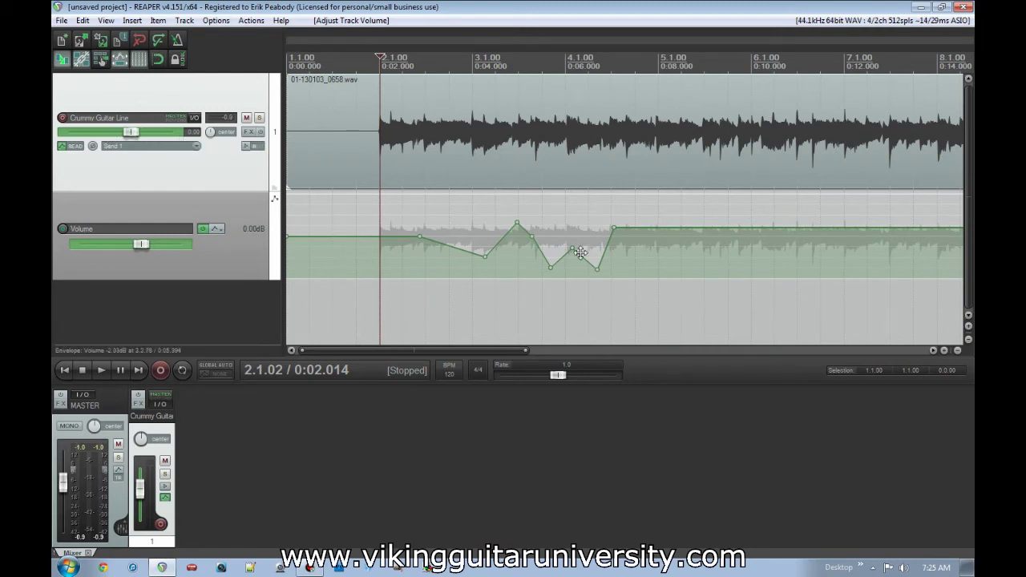
key(space)
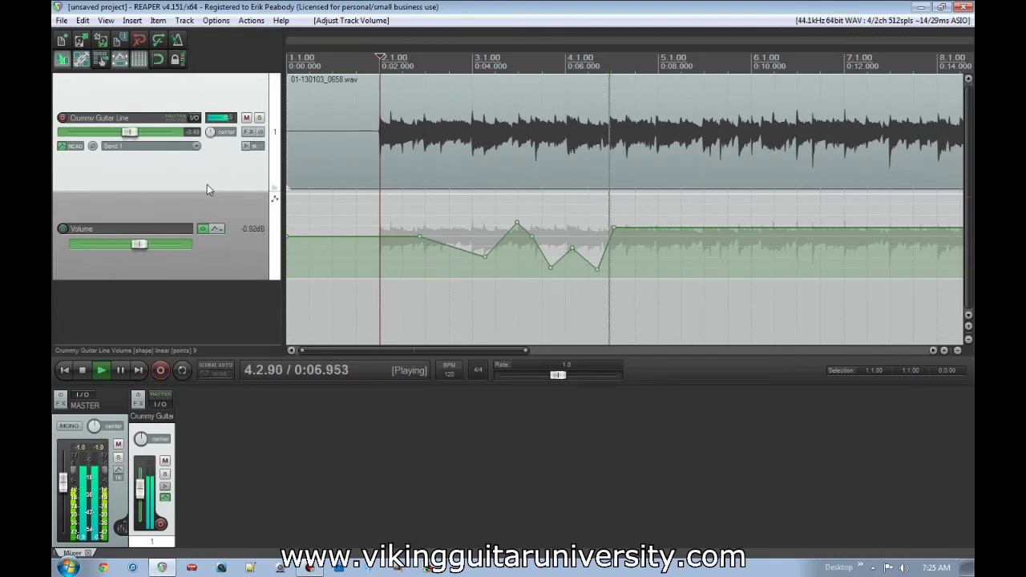
key(space)
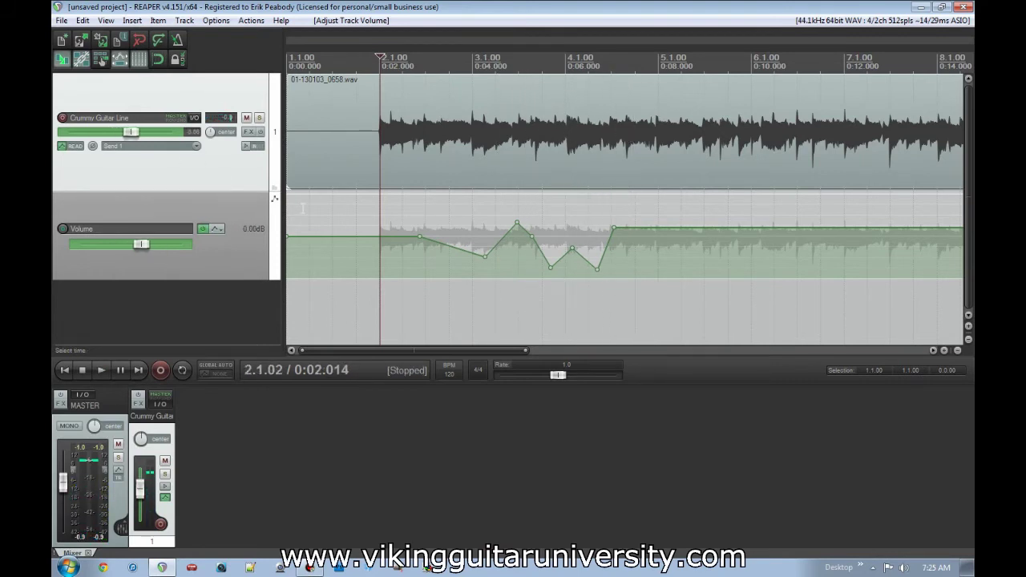
Set the guitar track's automation mode to Write and close its envelope settings.
click(73, 147)
click(377, 115)
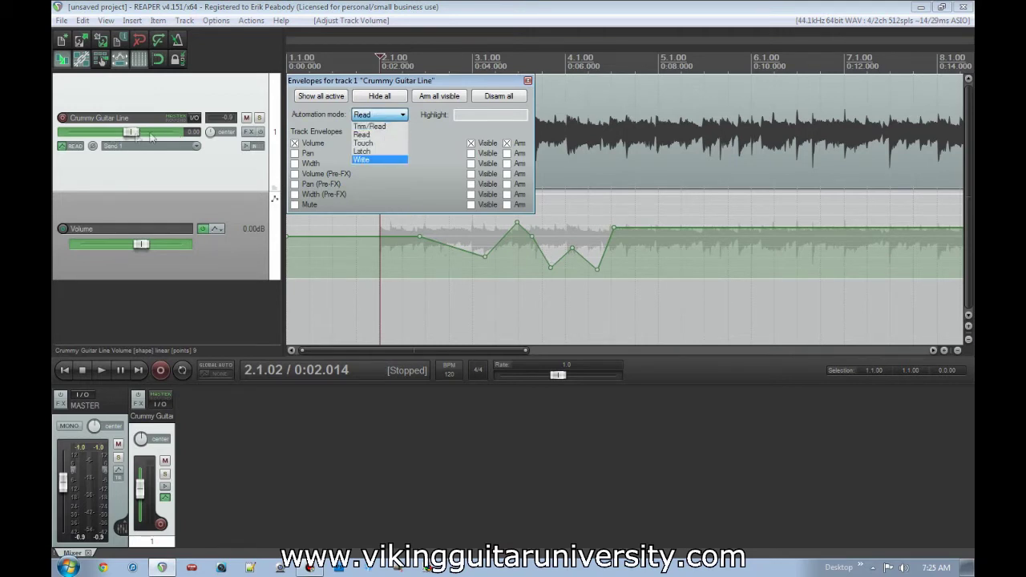
click(400, 160)
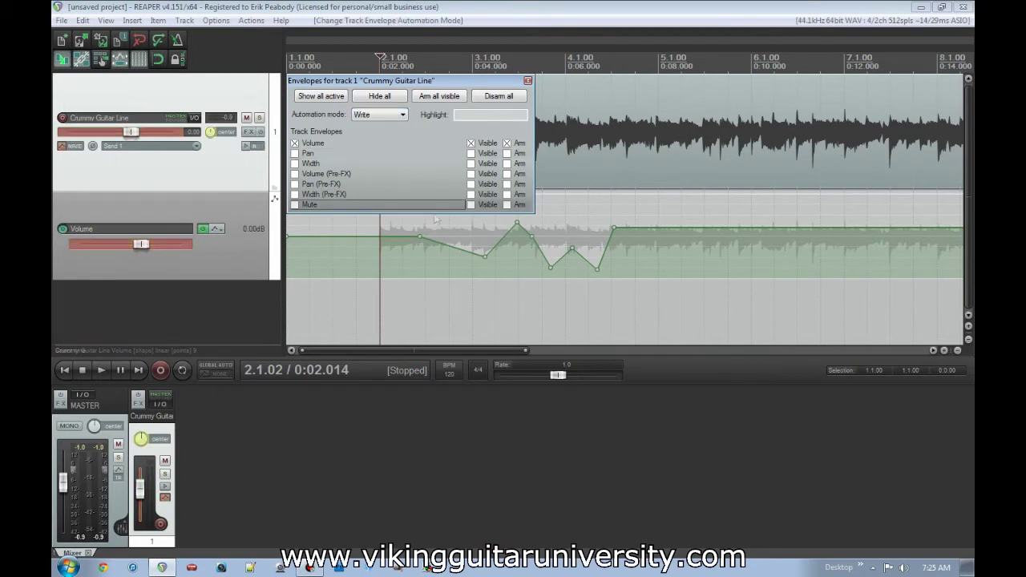
click(226, 248)
Select all points of the guitar track's Volume envelope and delete them.
click(217, 230)
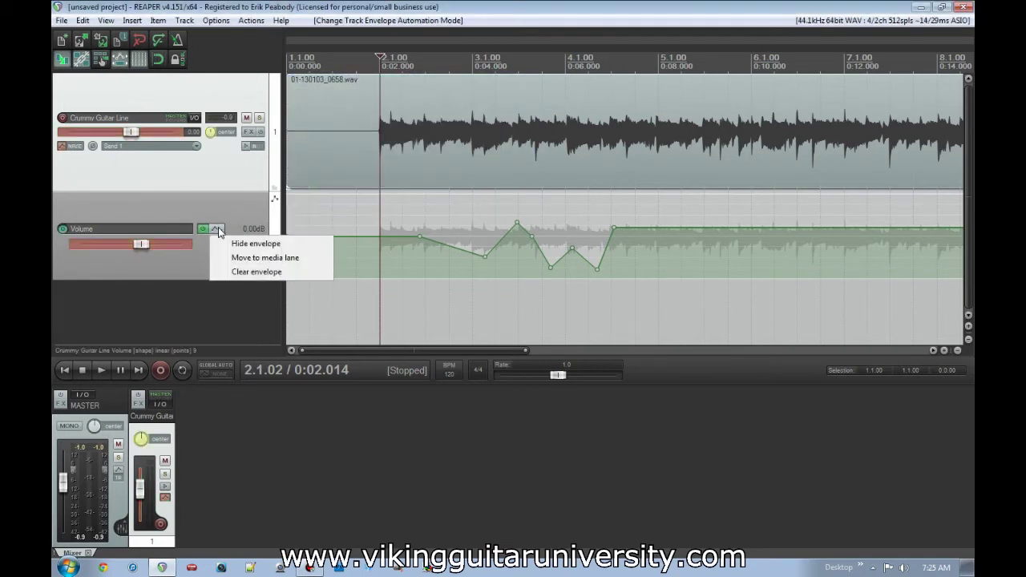
click(243, 215)
right_click(443, 240)
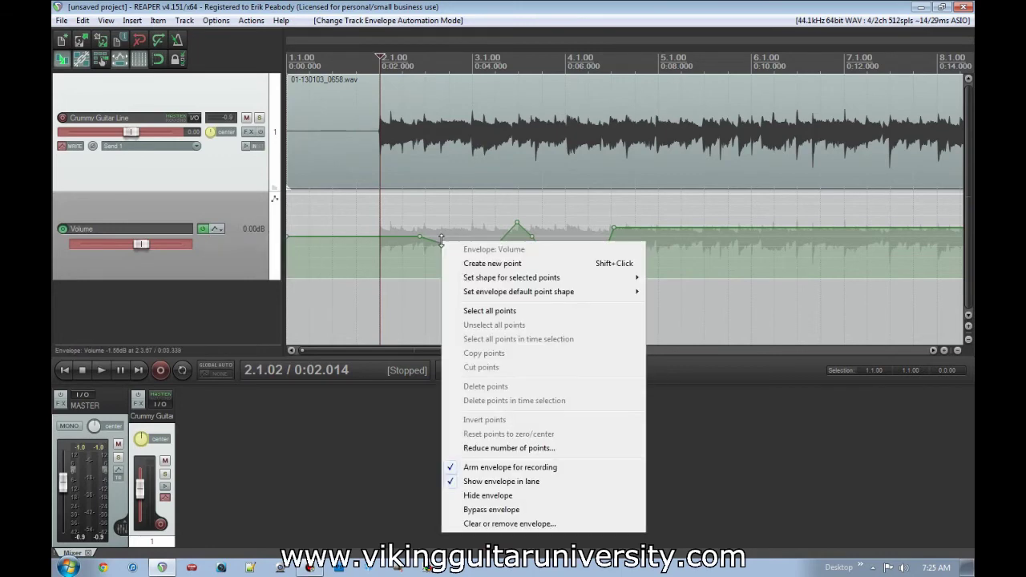
click(490, 311)
right_click(450, 262)
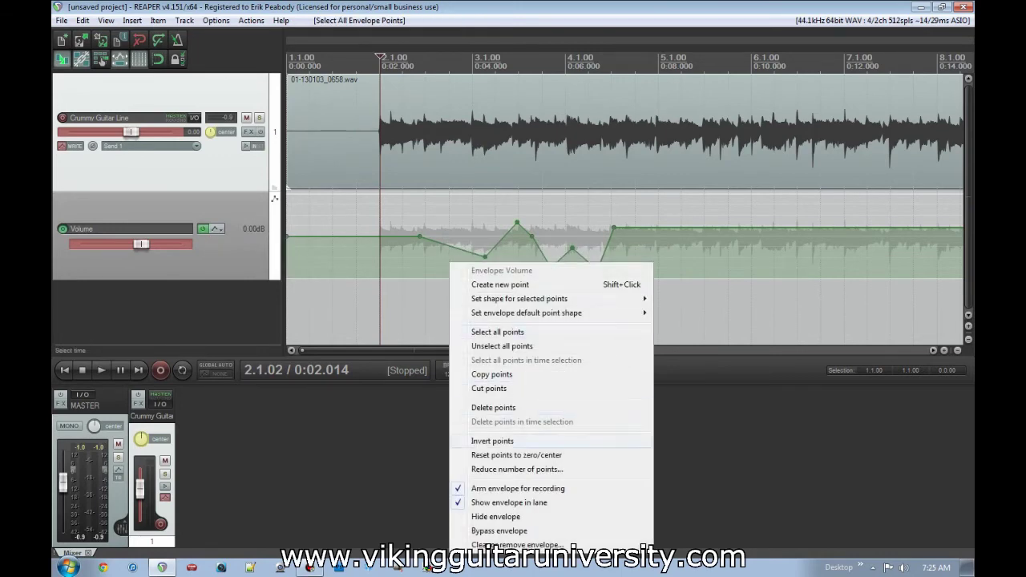
click(502, 407)
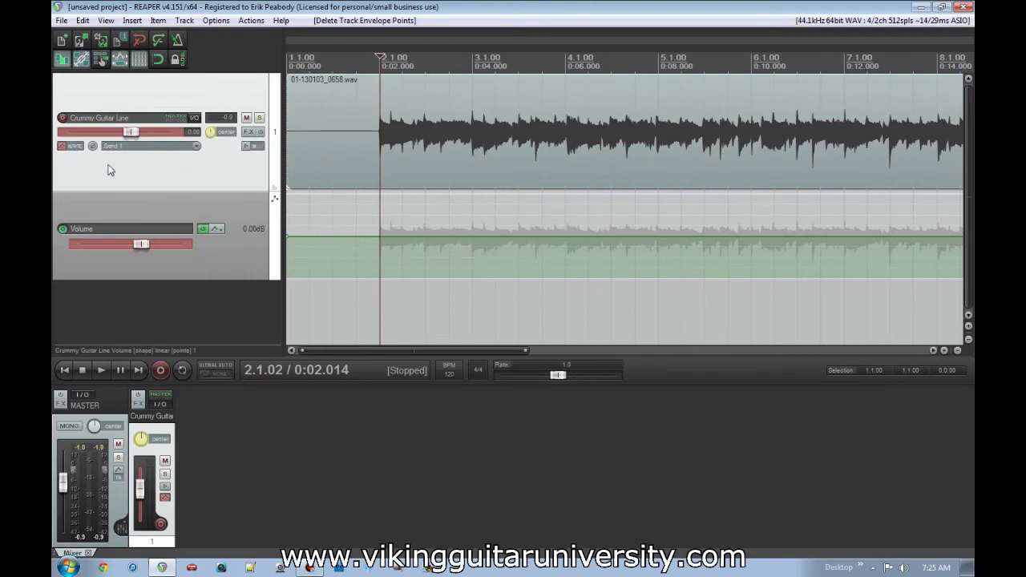
Record a new Volume envelope by playing from 1.3.01 to just past 6.1.00 while riding the guitar track's volume fader up and down.
click(333, 255)
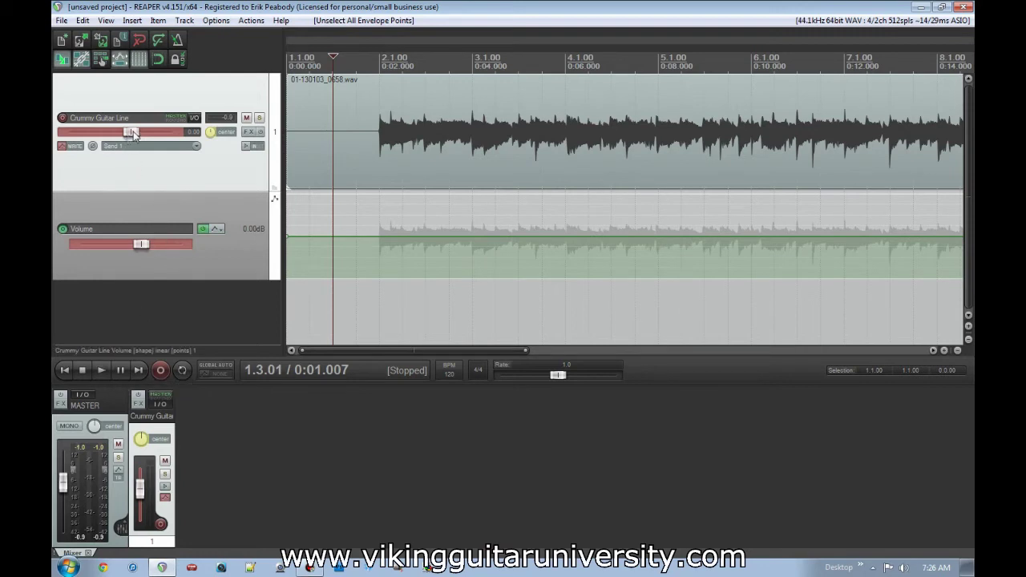
key(space)
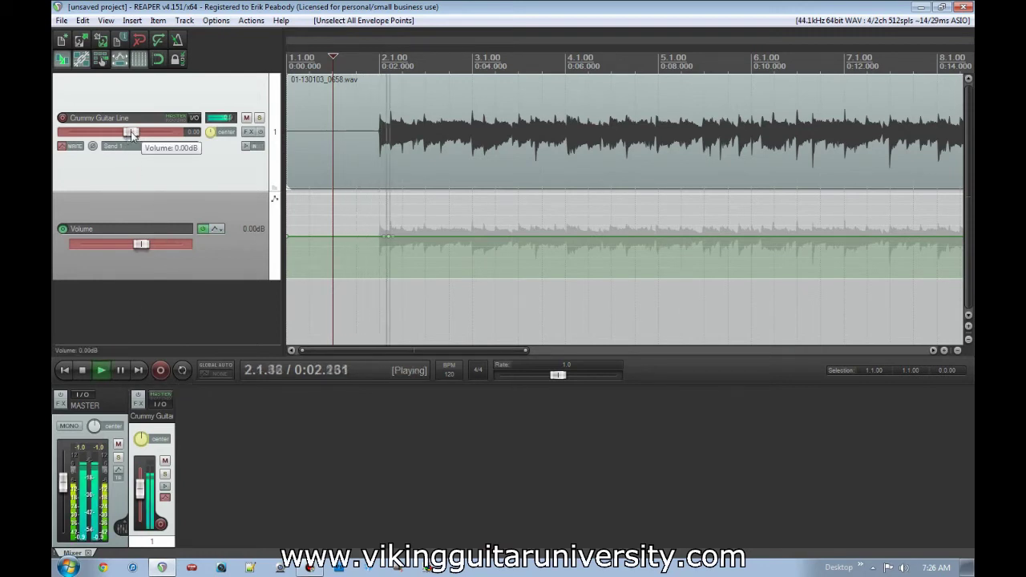
mouse_move(132, 134)
mouse_down()
mouse_move(145, 135)
mouse_move(112, 133)
mouse_move(139, 126)
mouse_move(119, 125)
mouse_move(133, 120)
mouse_up()
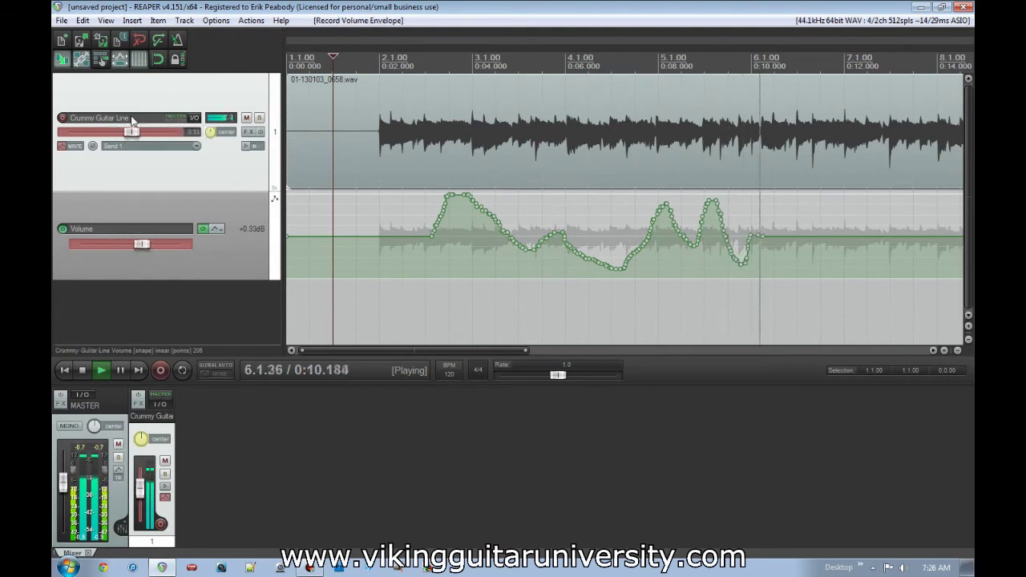
key(space)
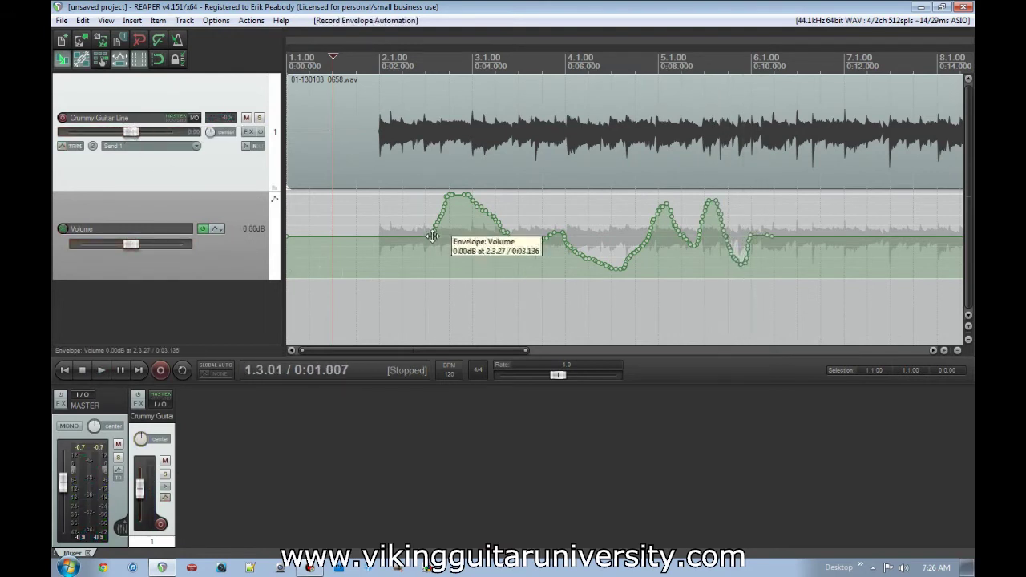
Switch the guitar track's automation mode to Write again and close its envelope settings.
mouse_move(435, 234)
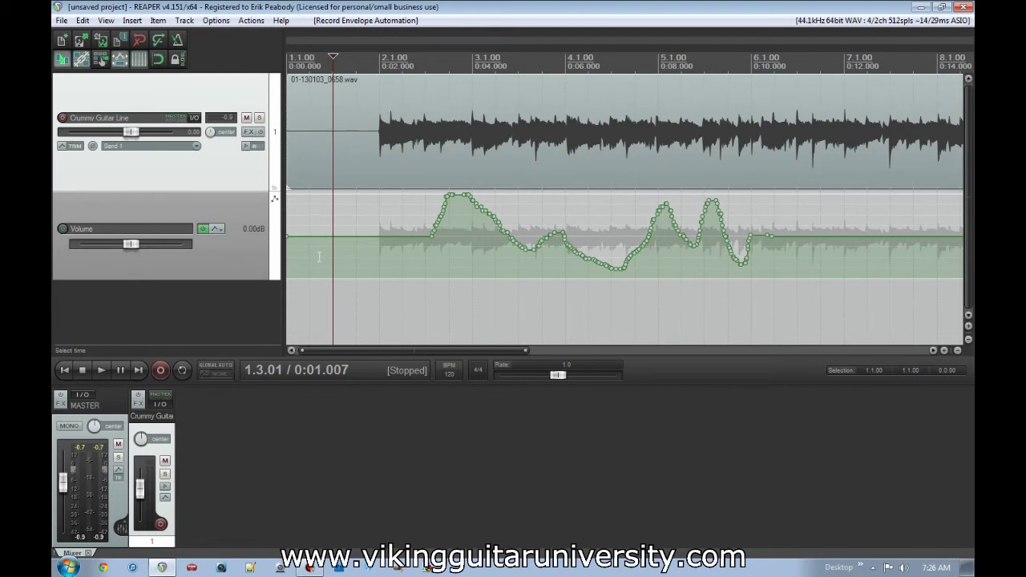
click(72, 147)
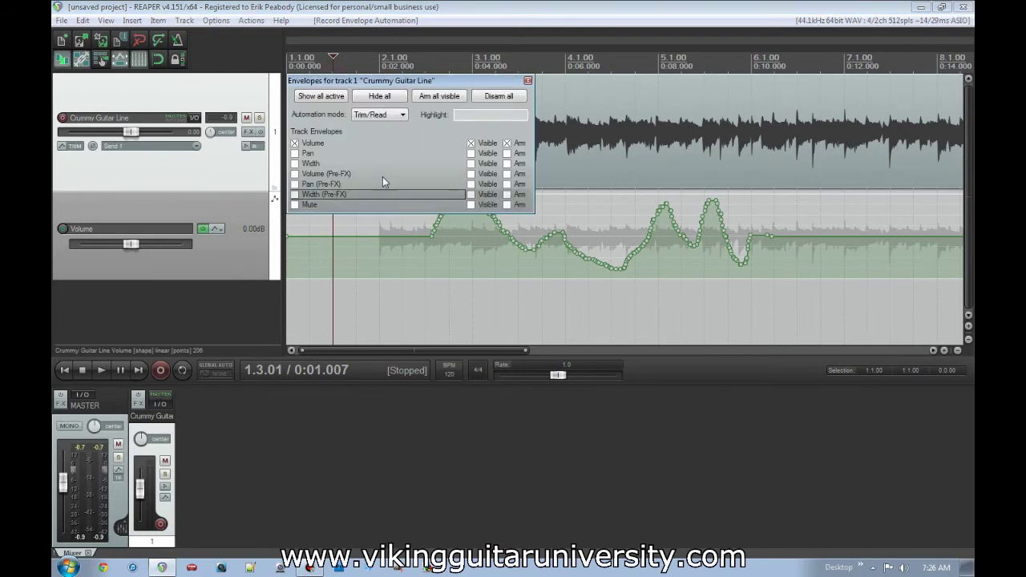
click(388, 117)
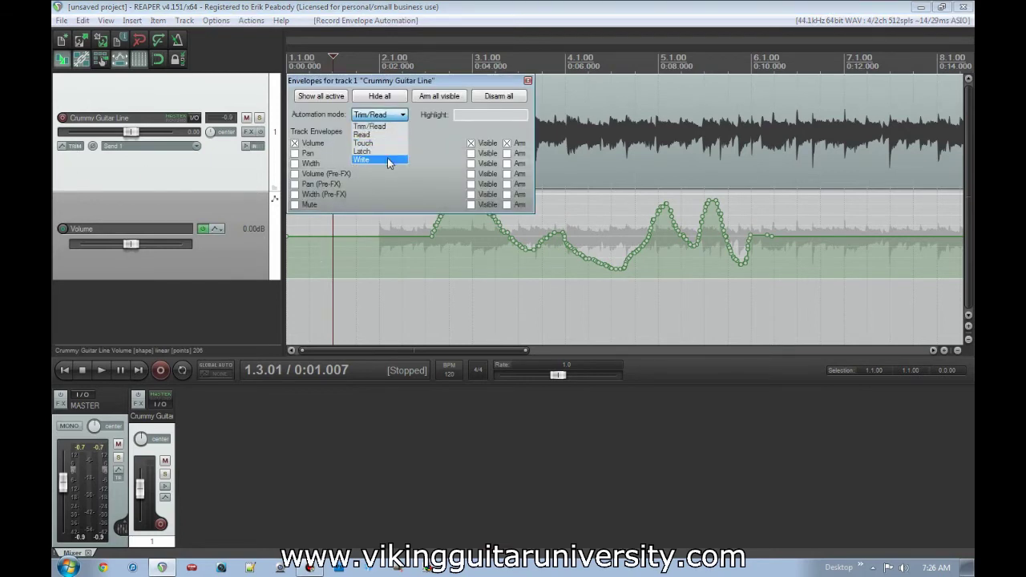
click(388, 158)
click(528, 81)
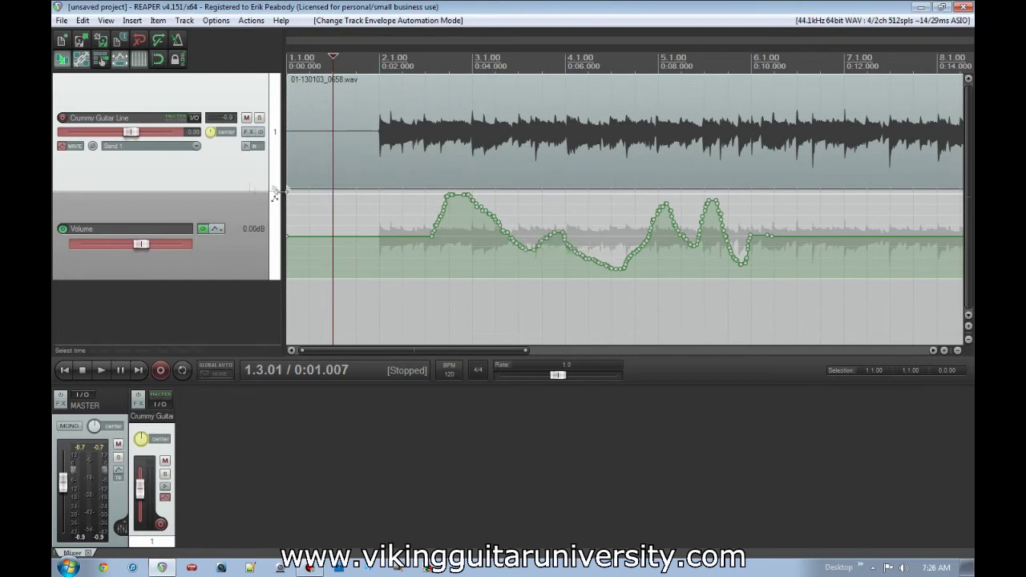
Return the guitar track's automation mode to Trim/Read.
click(72, 147)
click(385, 116)
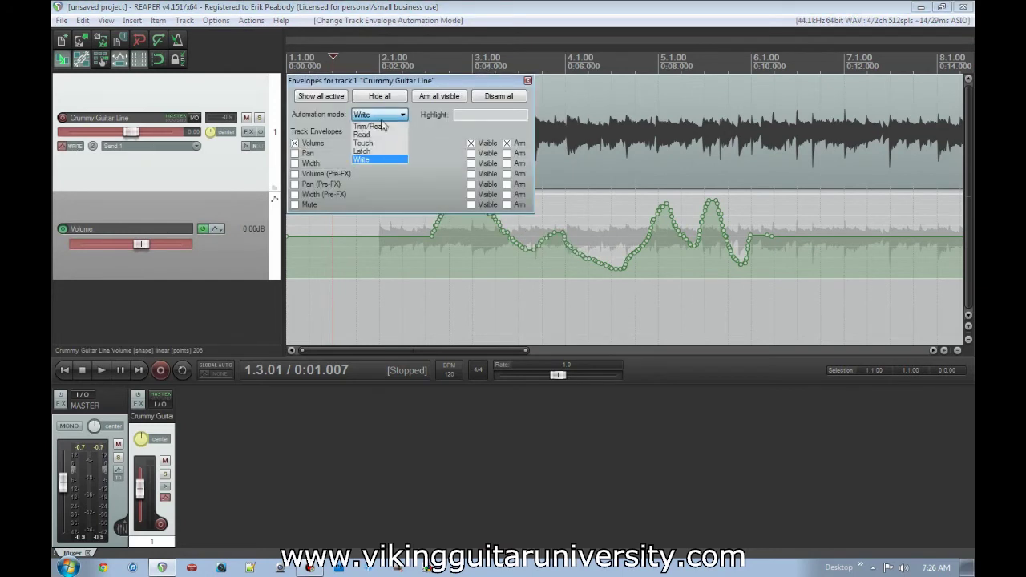
click(383, 125)
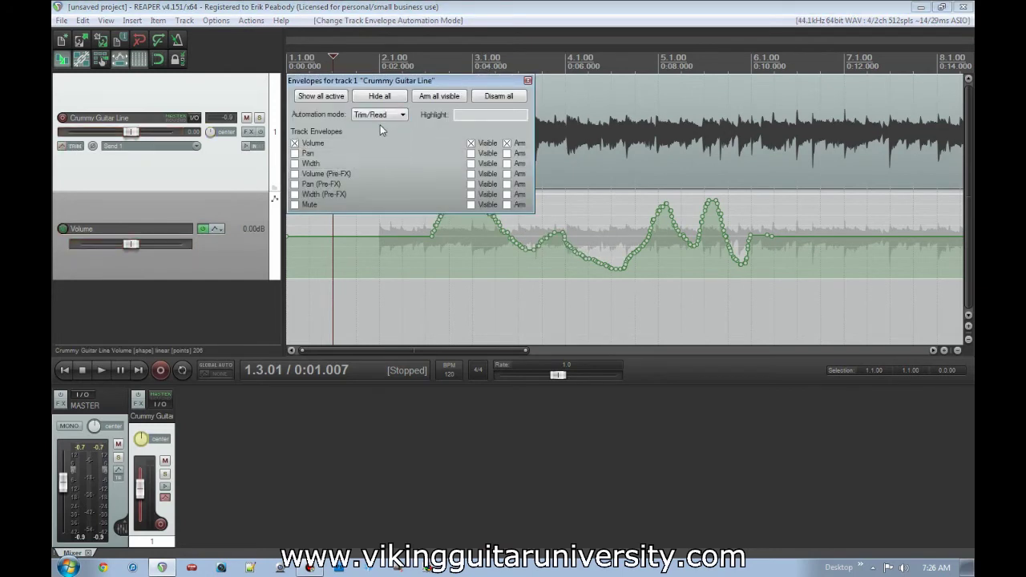
Set the guitar track's automation mode to Write and close its envelope settings.
click(528, 81)
click(71, 146)
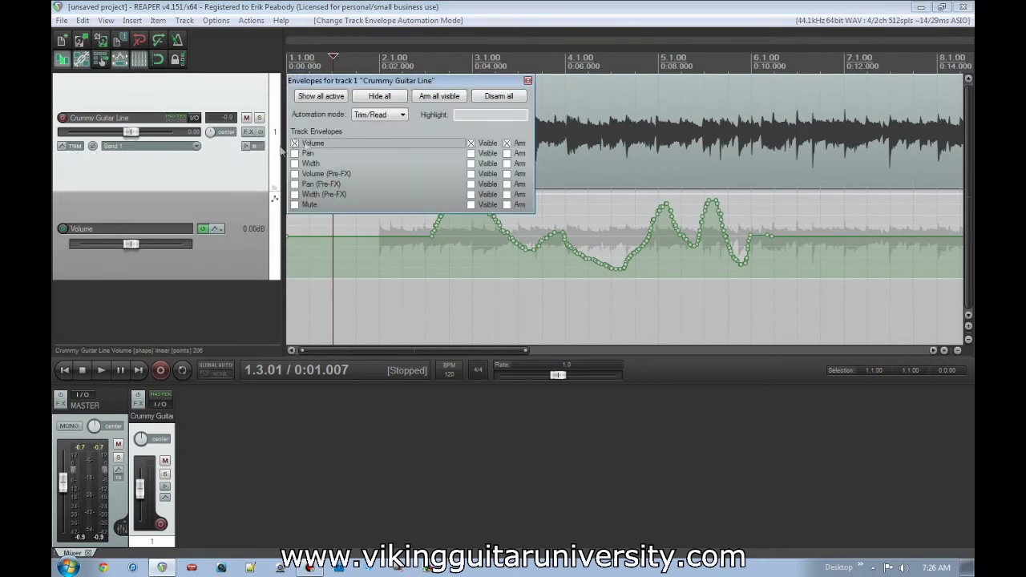
click(401, 115)
click(388, 156)
click(527, 81)
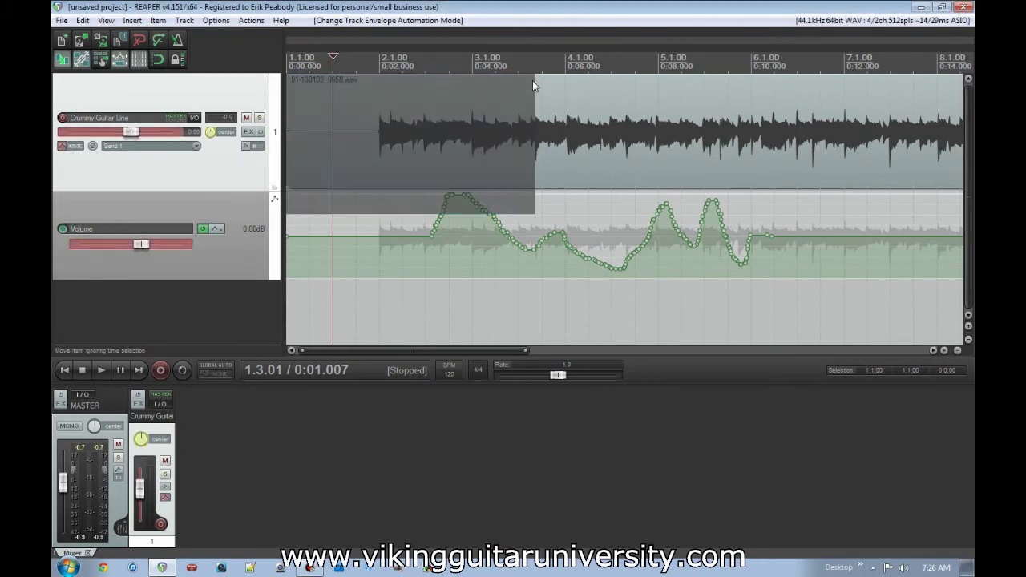
Play from just before 2.1.00 to just past 4.1.00 in Write mode without touching the fader, overwriting that part of the Volume envelope.
click(380, 266)
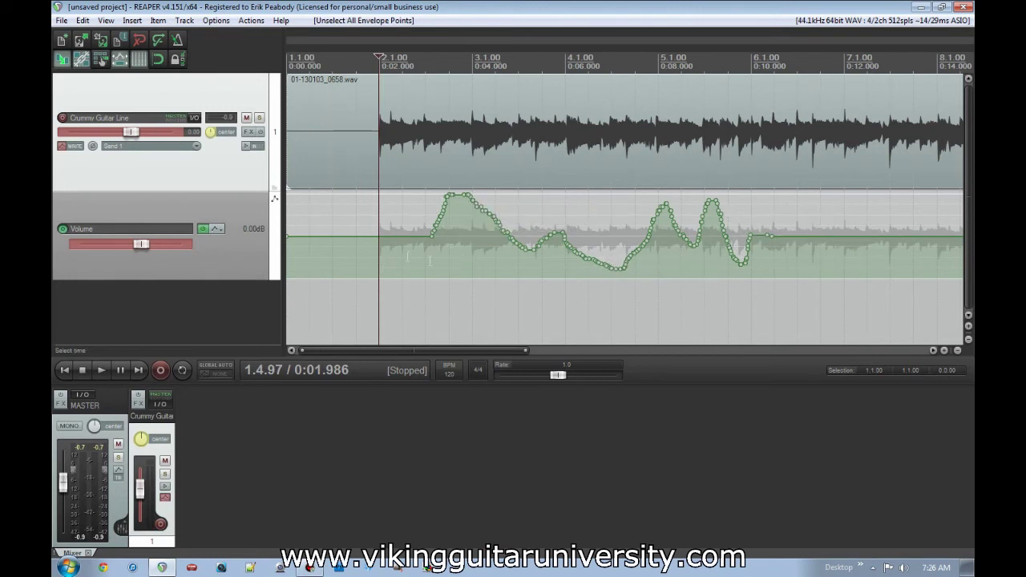
key(space)
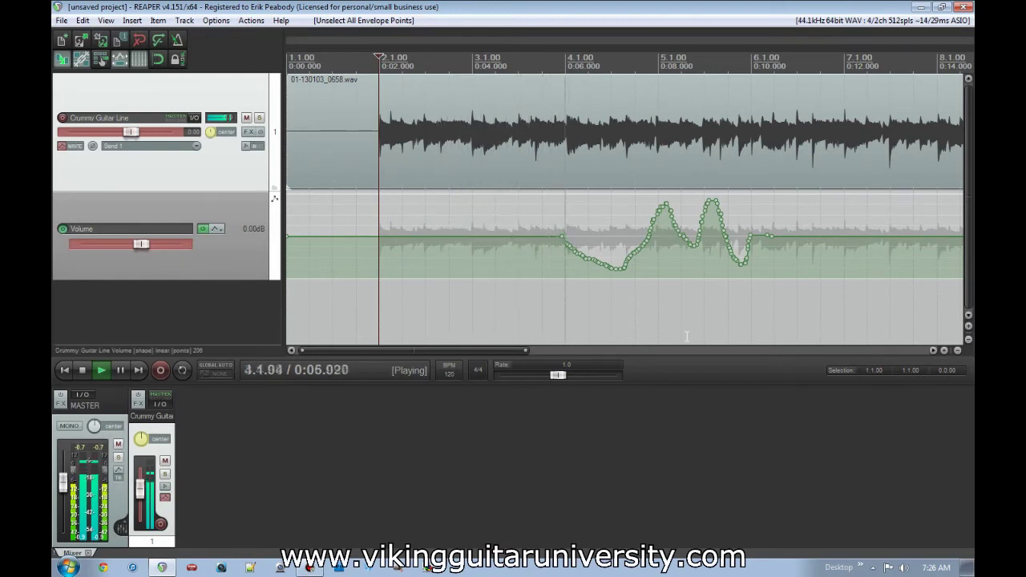
key(space)
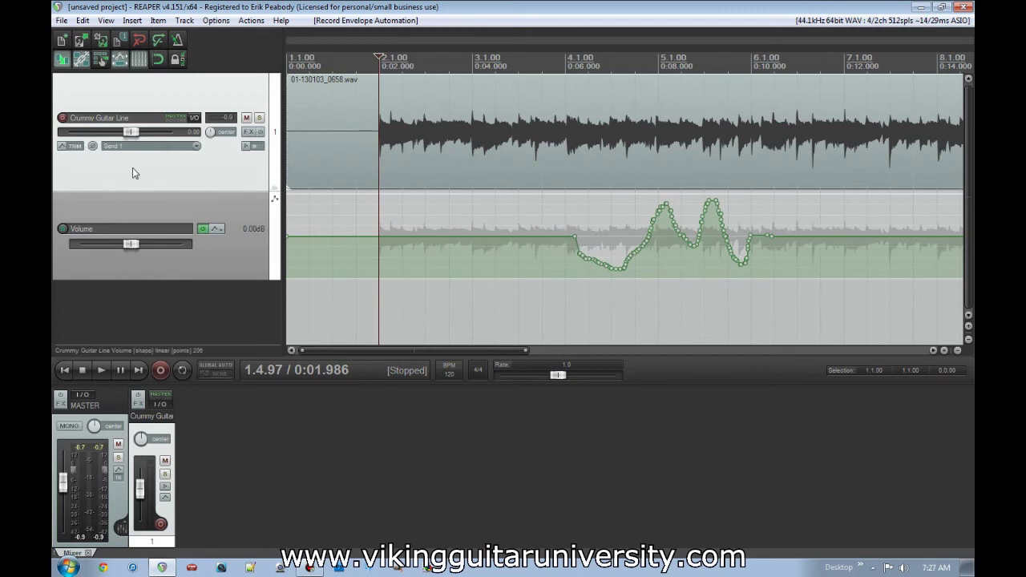
Put the guitar track back into Write automation mode and close its envelope settings.
click(75, 147)
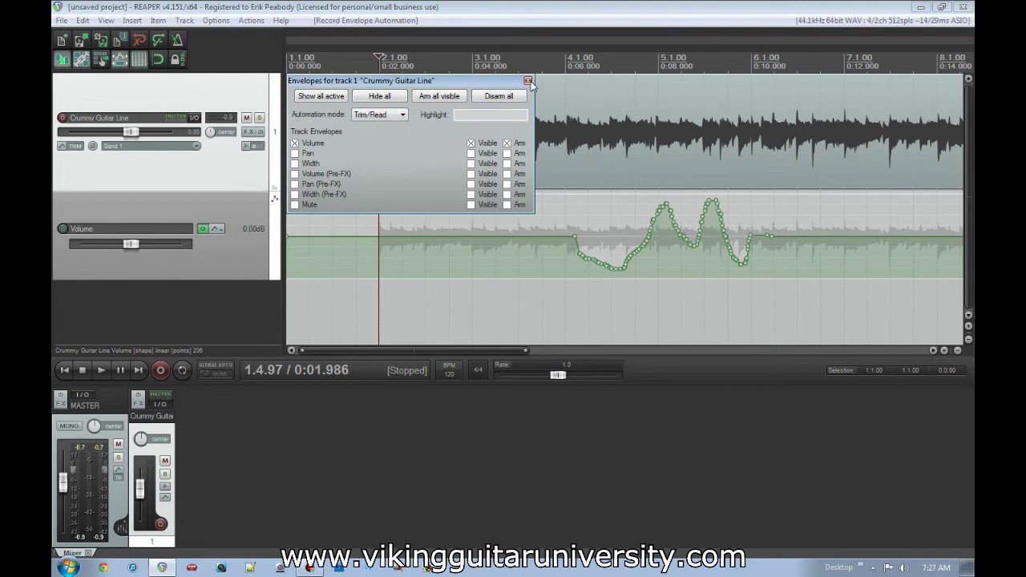
click(389, 114)
click(383, 167)
click(527, 81)
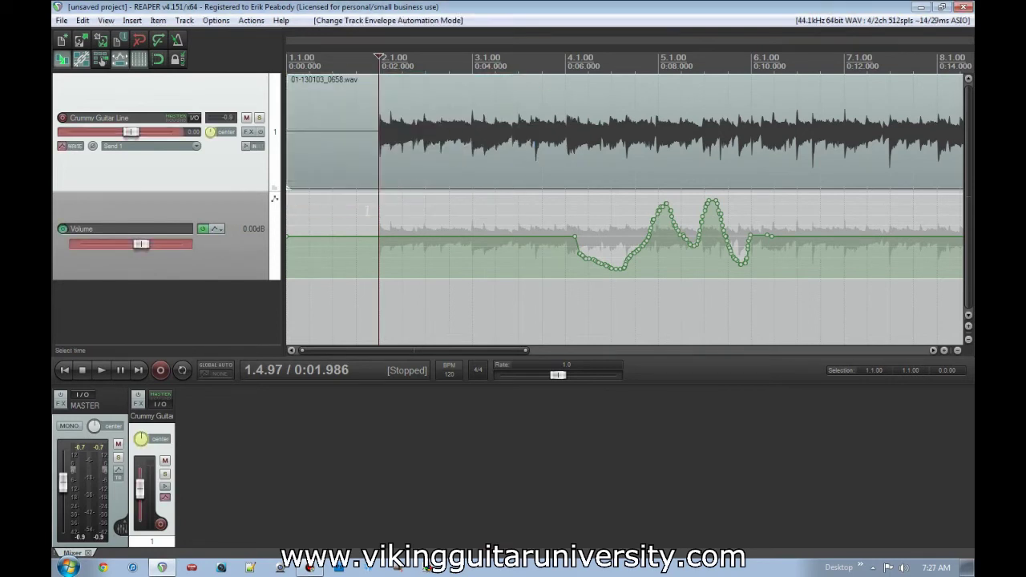
Record volume automation in Write mode from 1.3.95 to past 7.1.00 while riding the guitar track's volume fader up and down.
click(355, 224)
key(space)
mouse_move(131, 133)
mouse_down()
mouse_move(148, 134)
mouse_move(117, 134)
mouse_move(130, 135)
mouse_up()
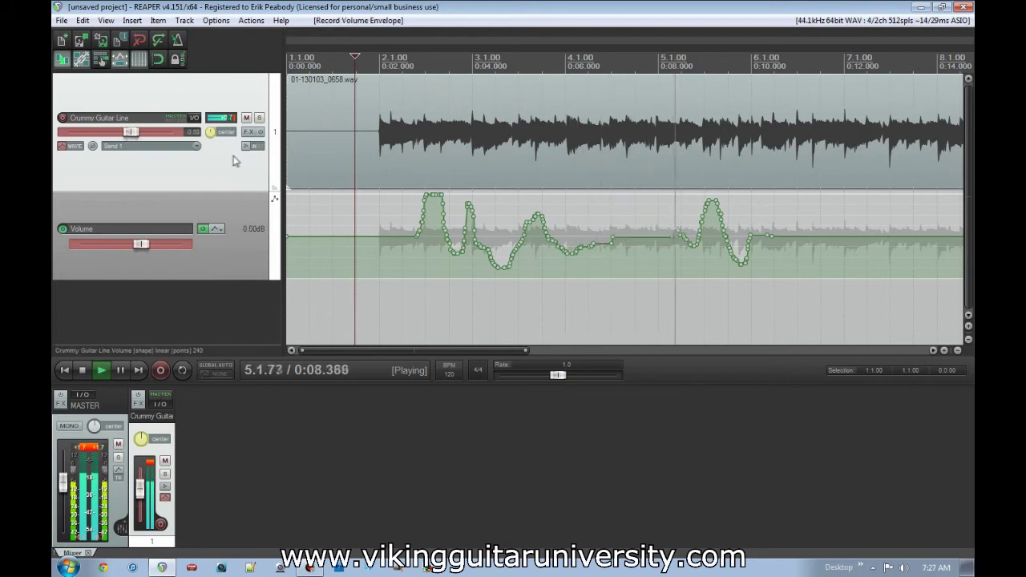
mouse_move(131, 132)
mouse_down()
mouse_move(145, 133)
mouse_move(126, 136)
mouse_up()
key(space)
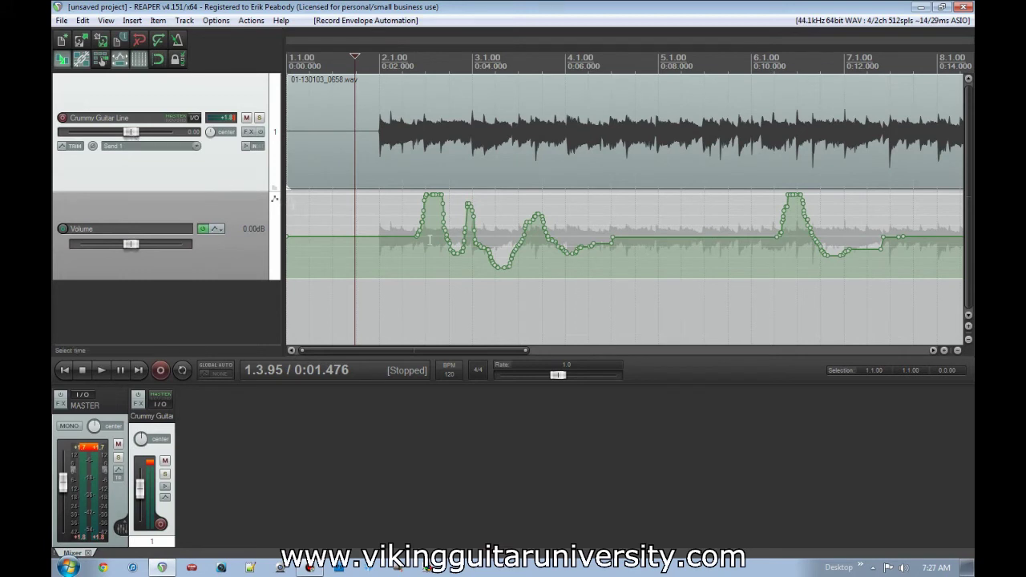
Switch the guitar track's automation mode to Latch and close its envelope settings.
click(72, 146)
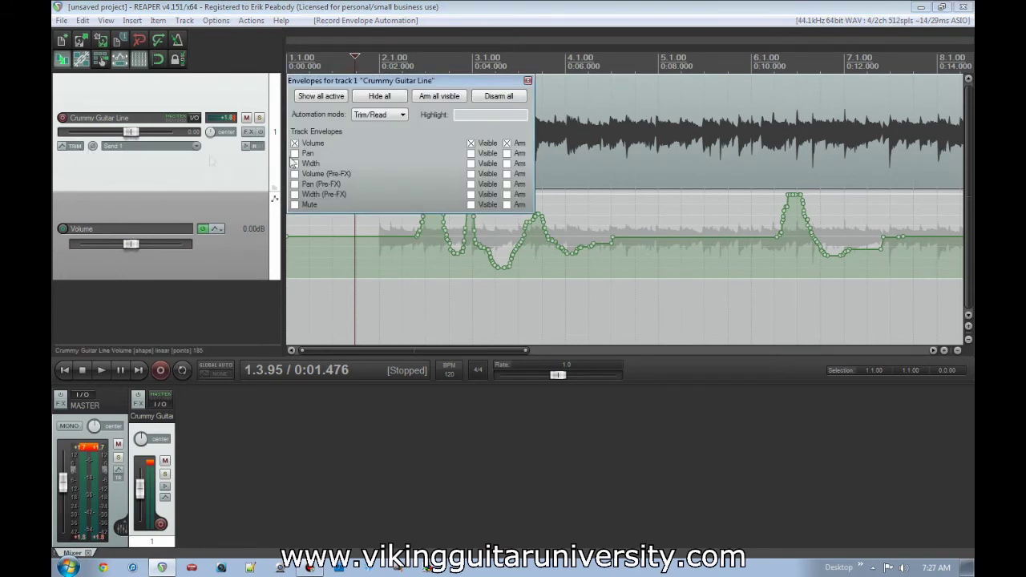
click(401, 116)
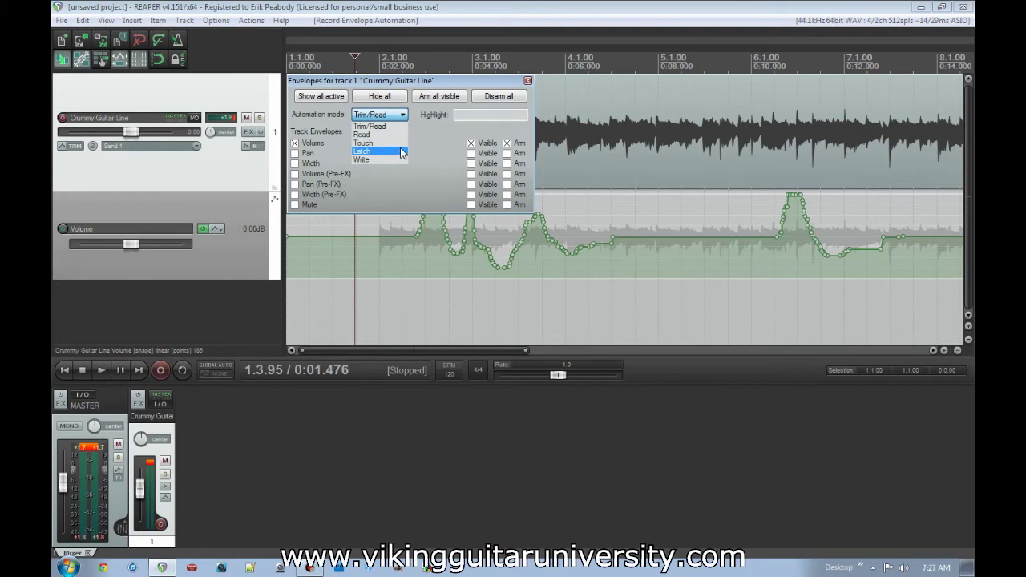
click(402, 153)
click(528, 81)
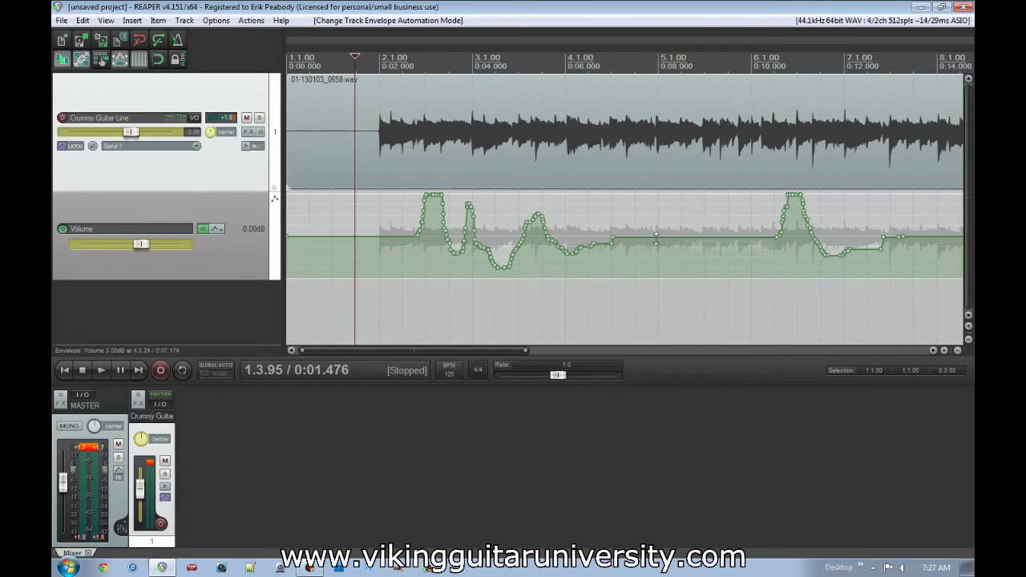
Play briefly from 2.1.85 in Latch mode without touching the guitar track's fader.
click(400, 299)
key(space)
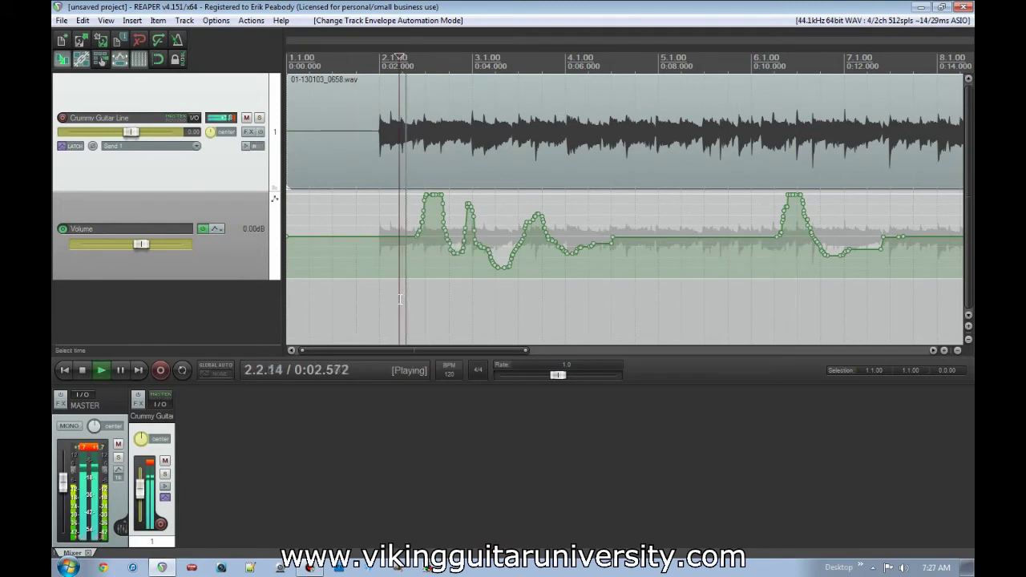
key(space)
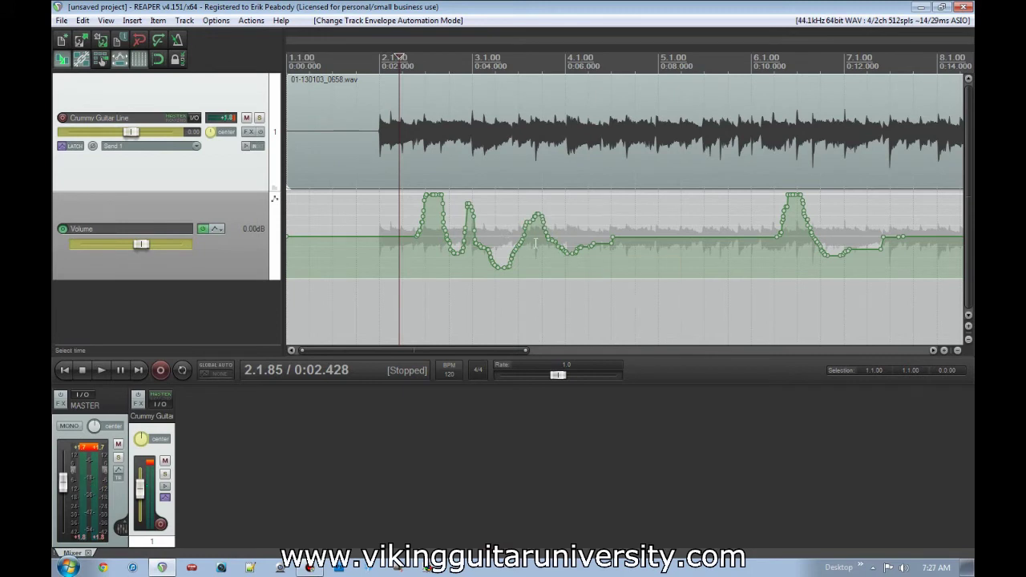
Play from 2.1.85 in Latch mode, ride the volume fader between about 4.4.00 and 5.4.00, release it until past 6.2.00, and replay the start.
mouse_move(133, 137)
key(space)
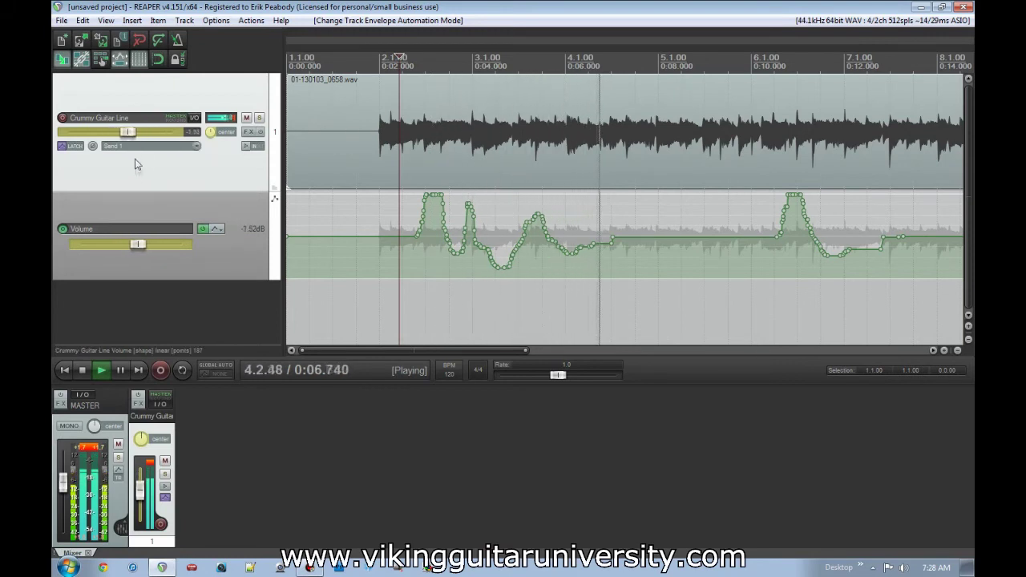
click(132, 133)
mouse_move(132, 133)
mouse_down()
mouse_move(144, 132)
mouse_move(117, 138)
mouse_up()
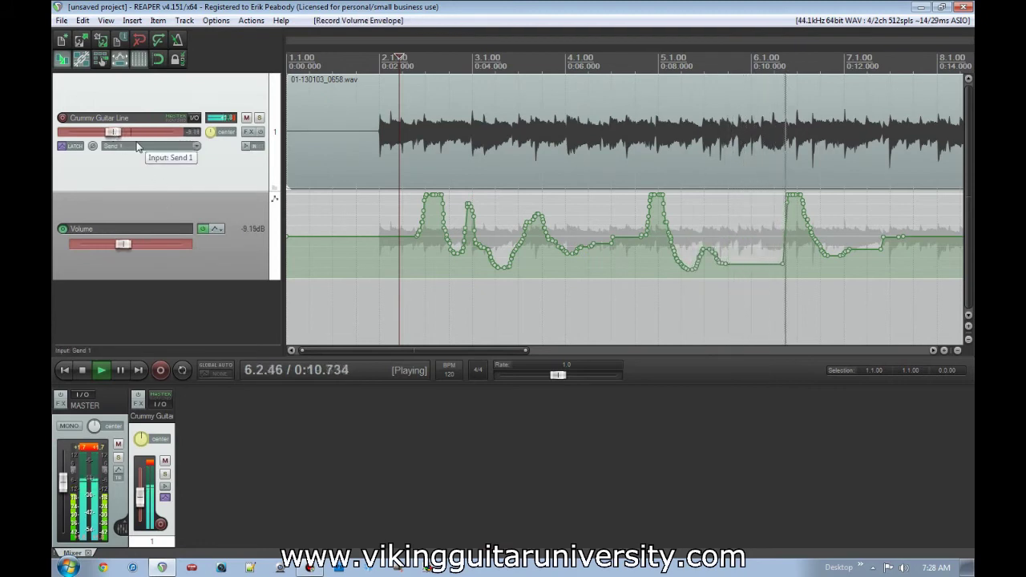
key(space)
key(space)
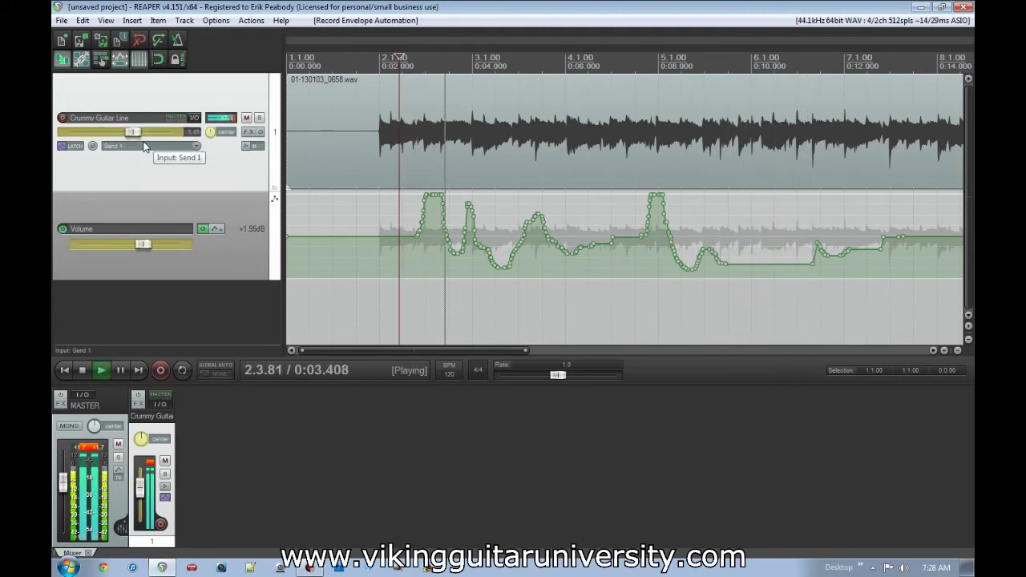
key(space)
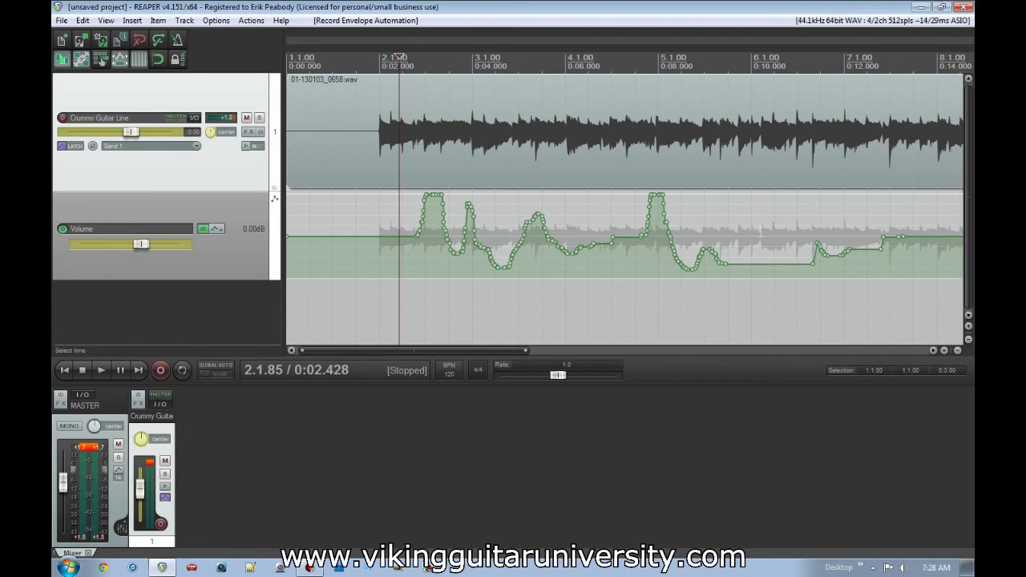
Switch the guitar track's automation mode to Touch and close its envelope settings.
click(74, 148)
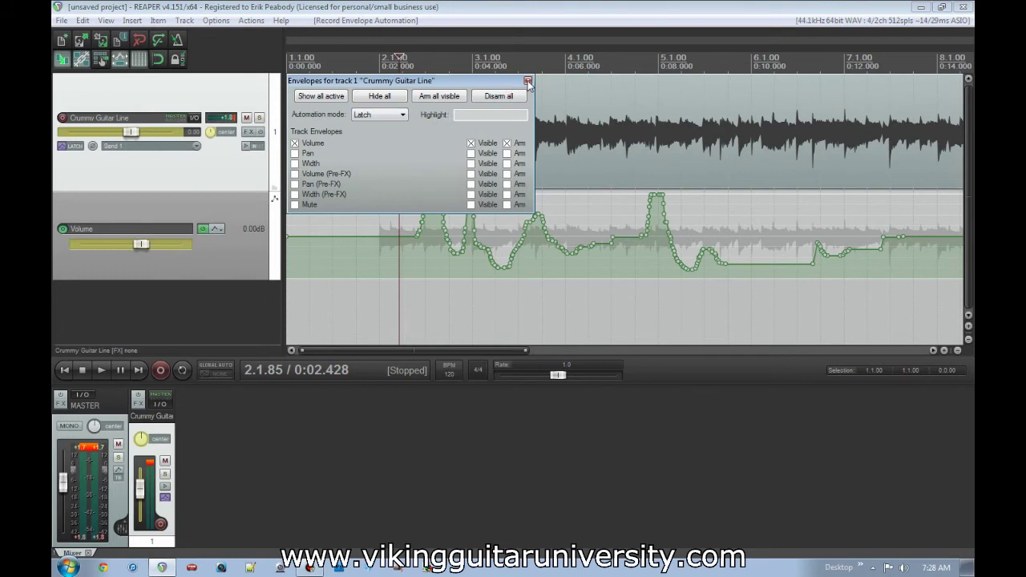
click(365, 114)
click(376, 143)
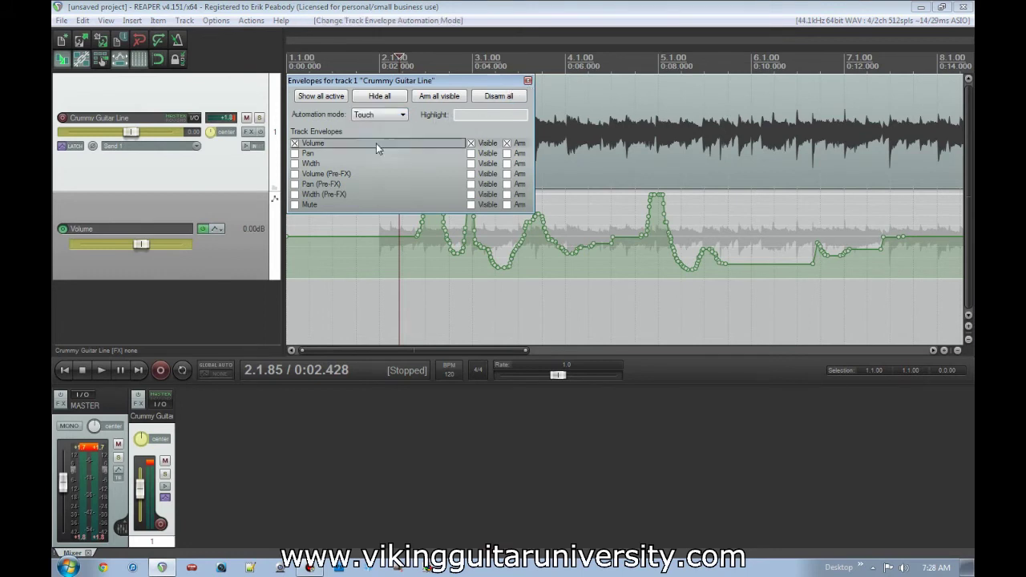
click(527, 80)
Select all points of the guitar track's Volume envelope and delete them.
right_click(551, 228)
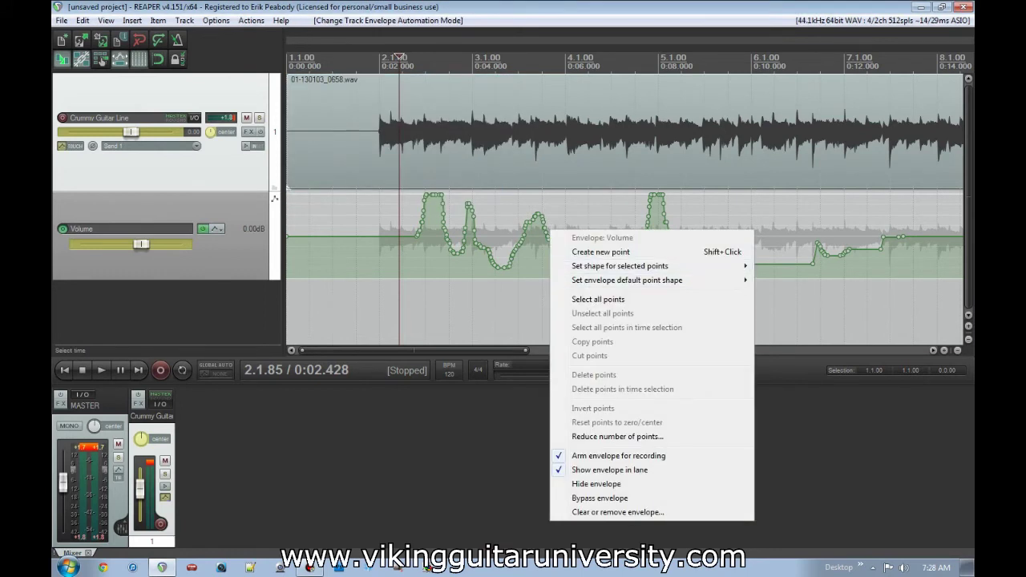
click(583, 294)
key(Delete)
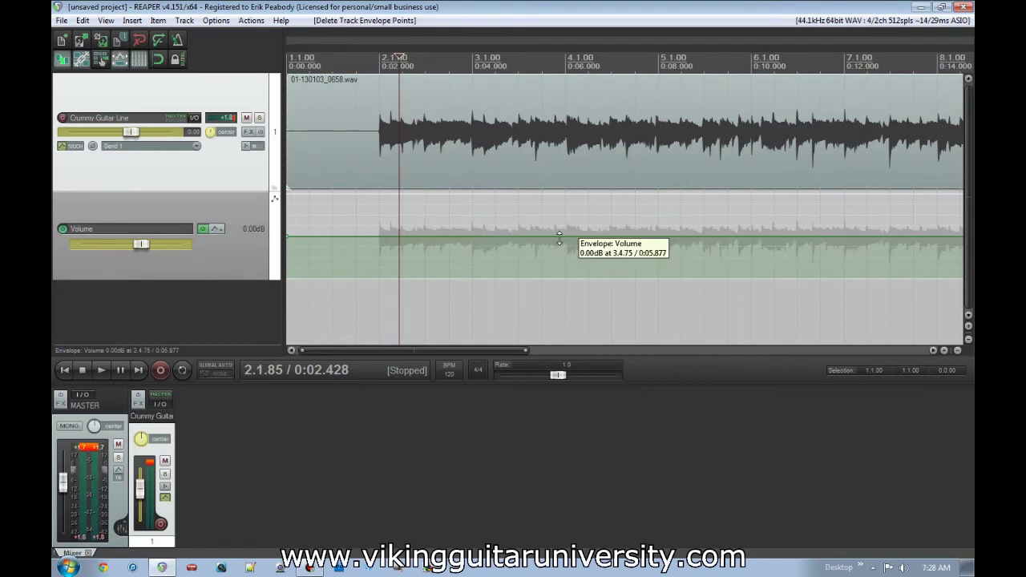
Record Touch automation from 1.3.86 to past 5.4.00, moving and releasing the volume fader for one boost and four short dips.
click(354, 215)
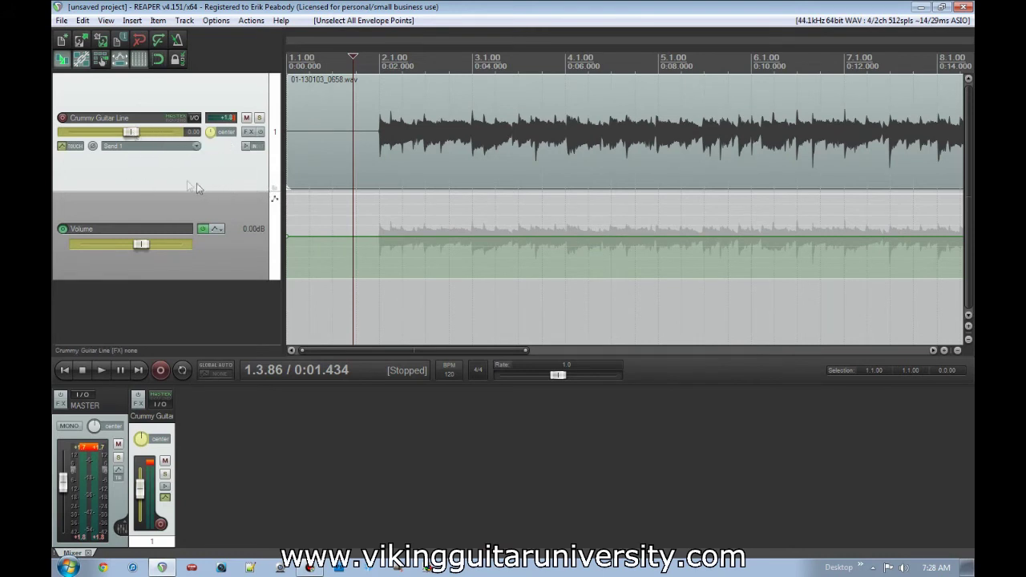
mouse_move(160, 134)
key(space)
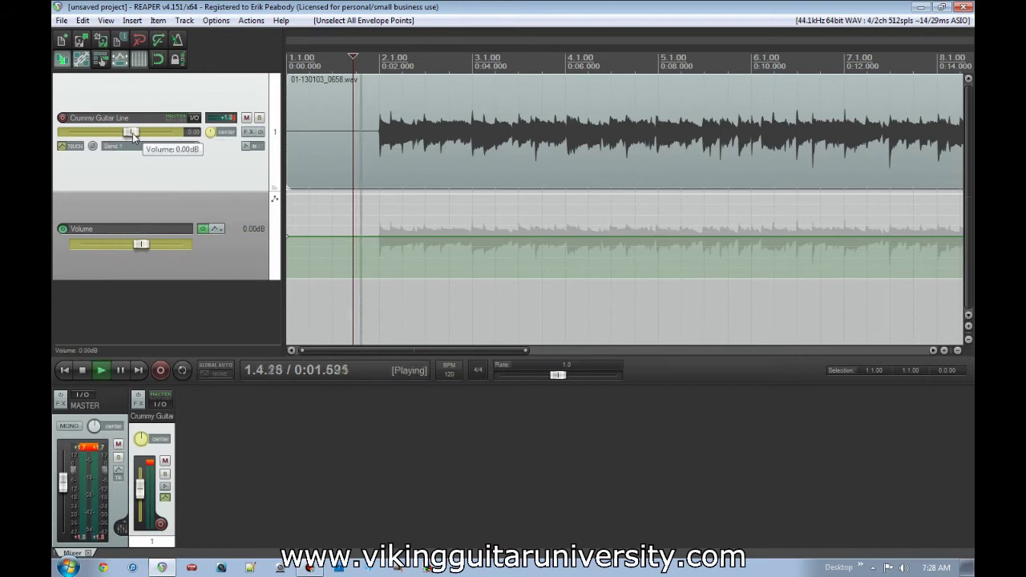
mouse_move(134, 135)
mouse_down()
mouse_move(141, 138)
mouse_move(90, 136)
mouse_move(128, 135)
mouse_move(105, 136)
mouse_up()
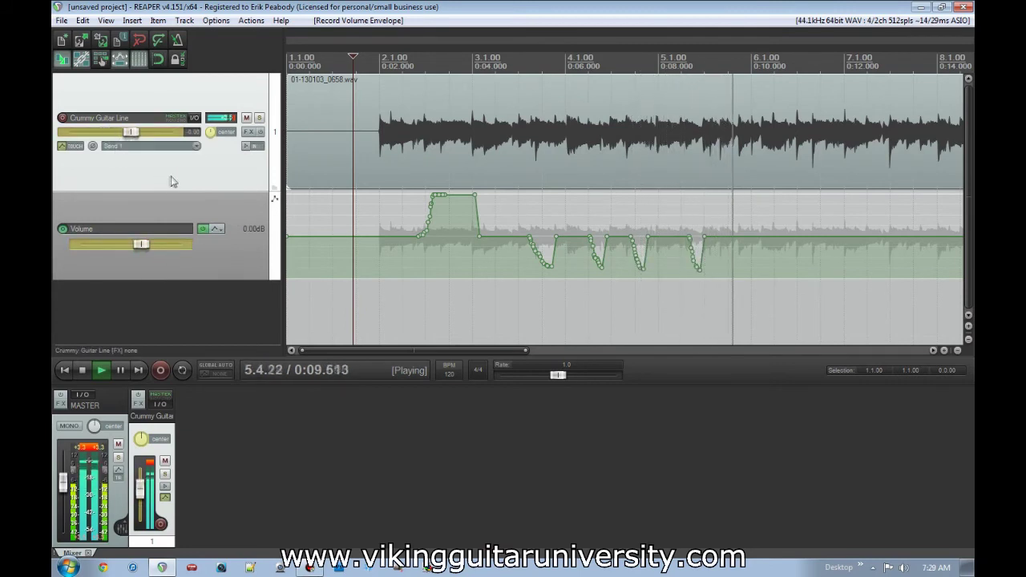
key(space)
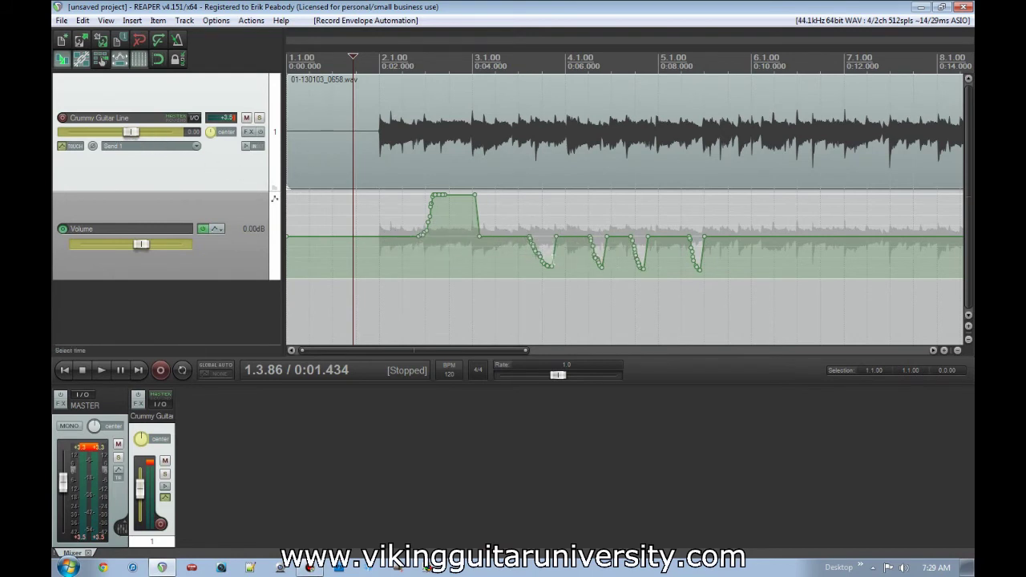
Examine the first recorded volume dip around 3.4.00 and how the envelope returns after the fader is released.
click(542, 269)
scroll(541, 265, up, 5)
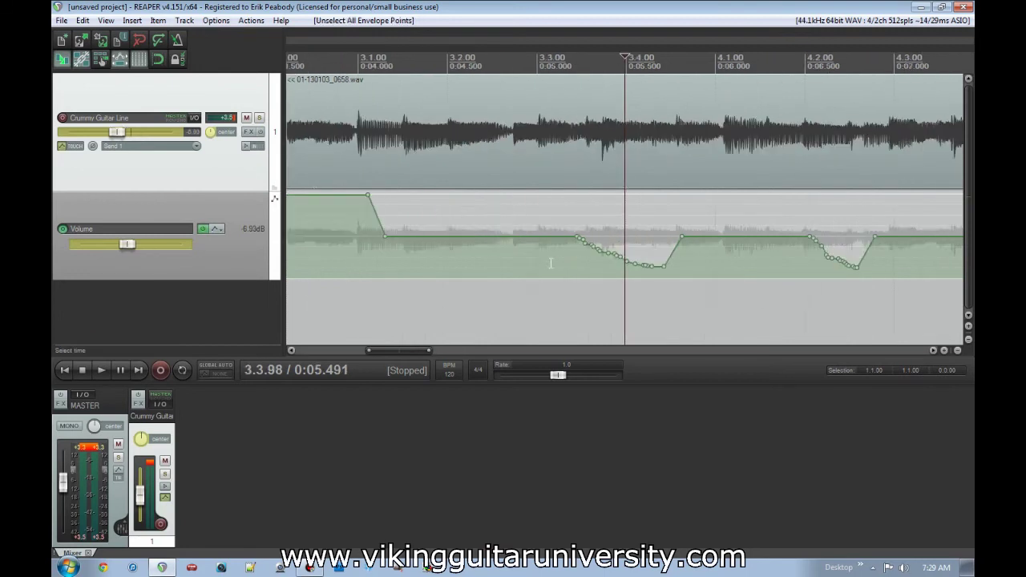
drag(541, 240, 646, 271)
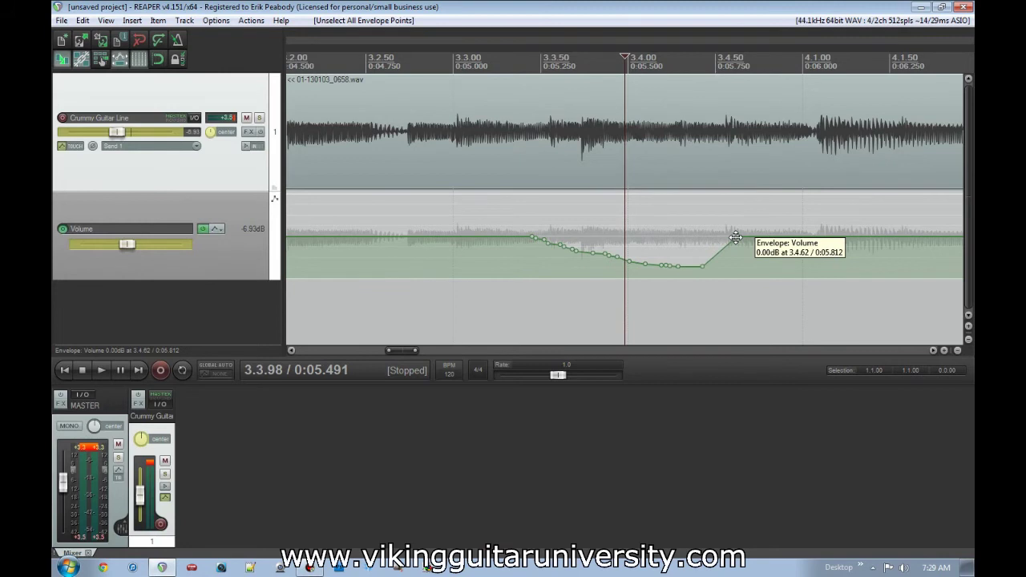
scroll(735, 237, down, 3)
Review the automation modes available for the guitar track and close its envelope settings without changing the mode.
click(81, 149)
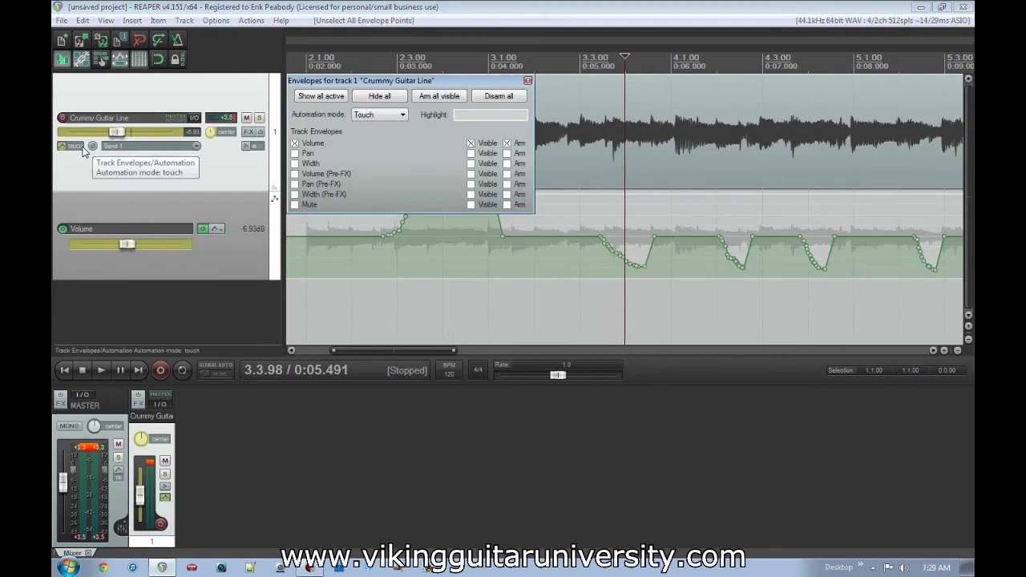
click(398, 115)
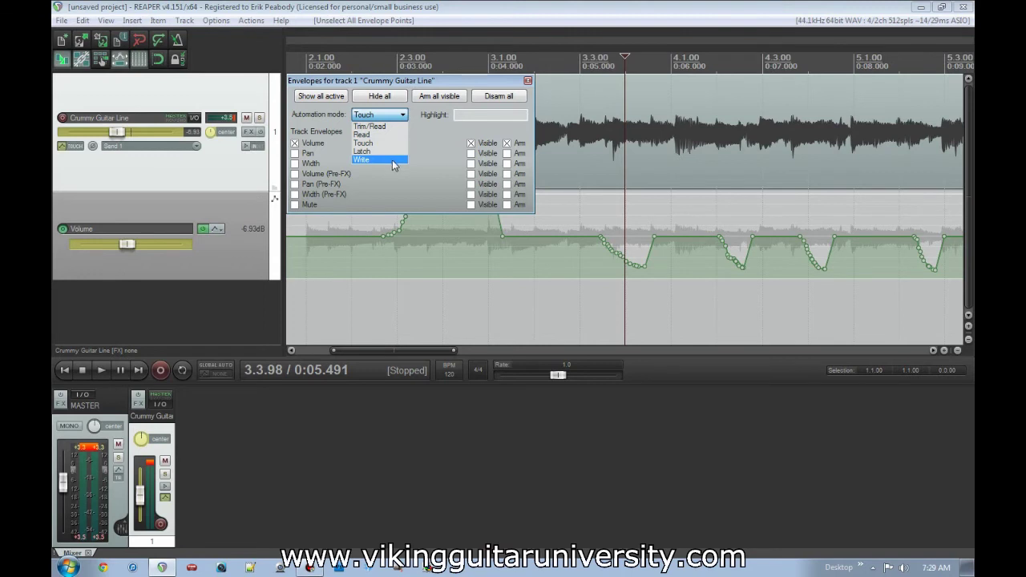
click(413, 181)
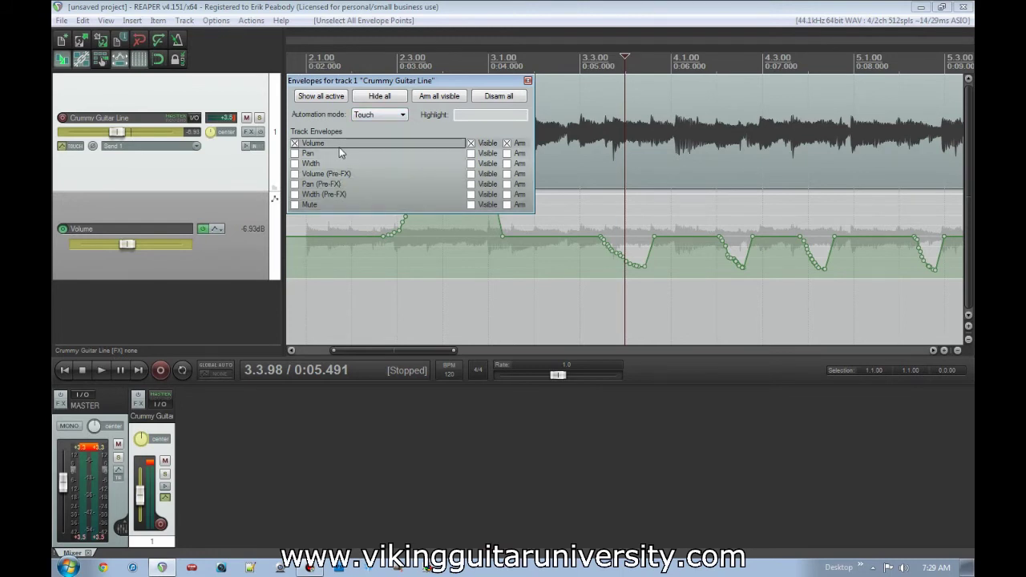
key(Escape)
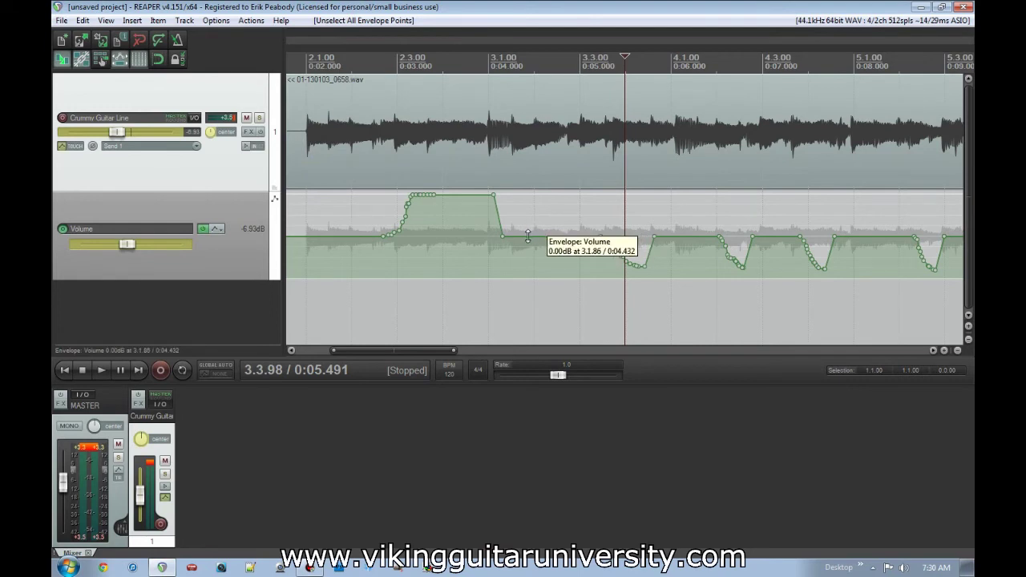
Add three points to the Volume envelope between 3.1.86 and 3.3.00, raising the first two above 0 dB.
right_click(528, 236)
click(564, 256)
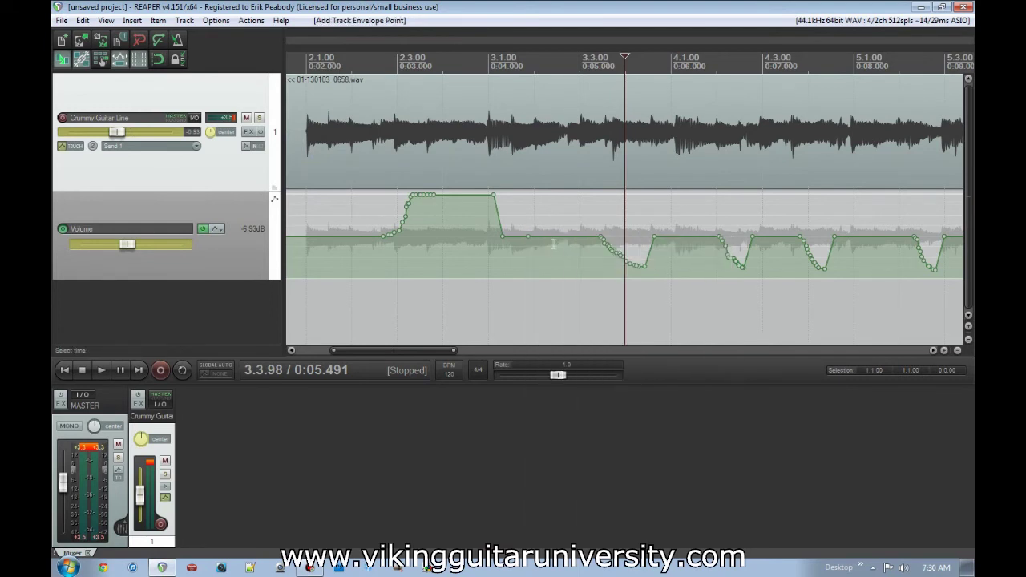
right_click(548, 238)
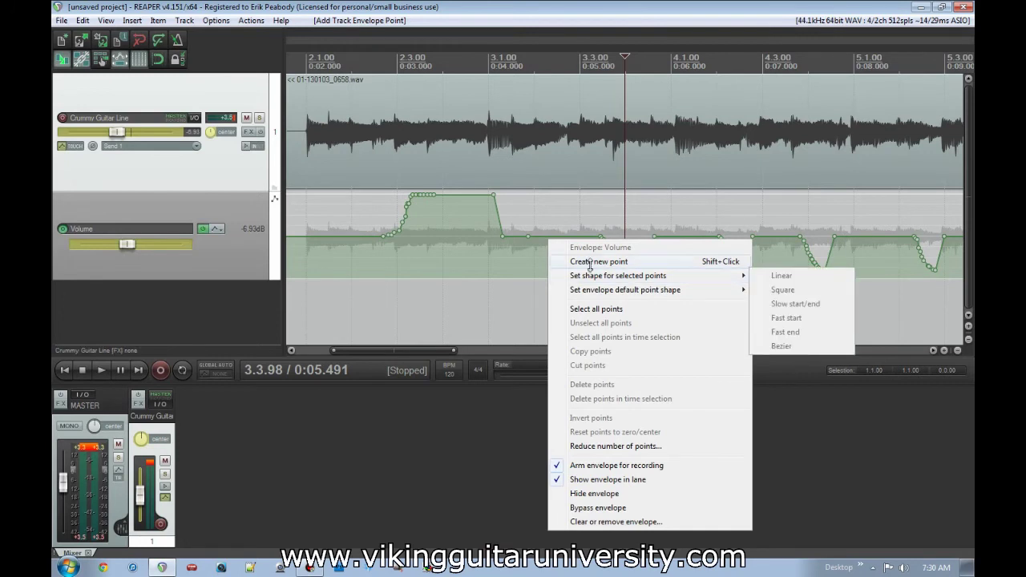
click(607, 255)
drag(528, 237, 572, 234)
right_click(564, 232)
click(598, 253)
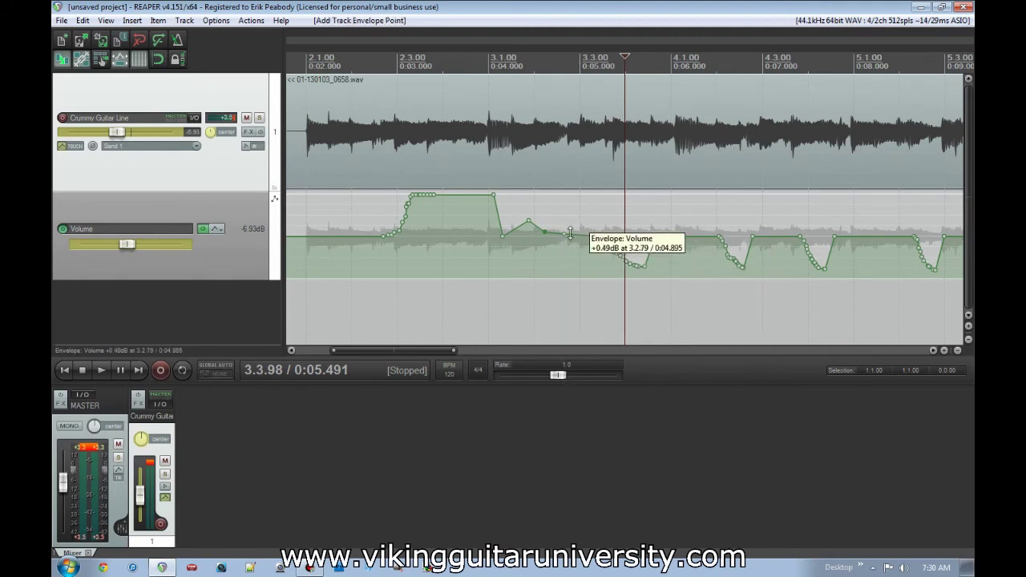
Pull the last added Volume envelope point below 0 dB, then clear all the envelope's points and bypass it.
drag(564, 232, 564, 265)
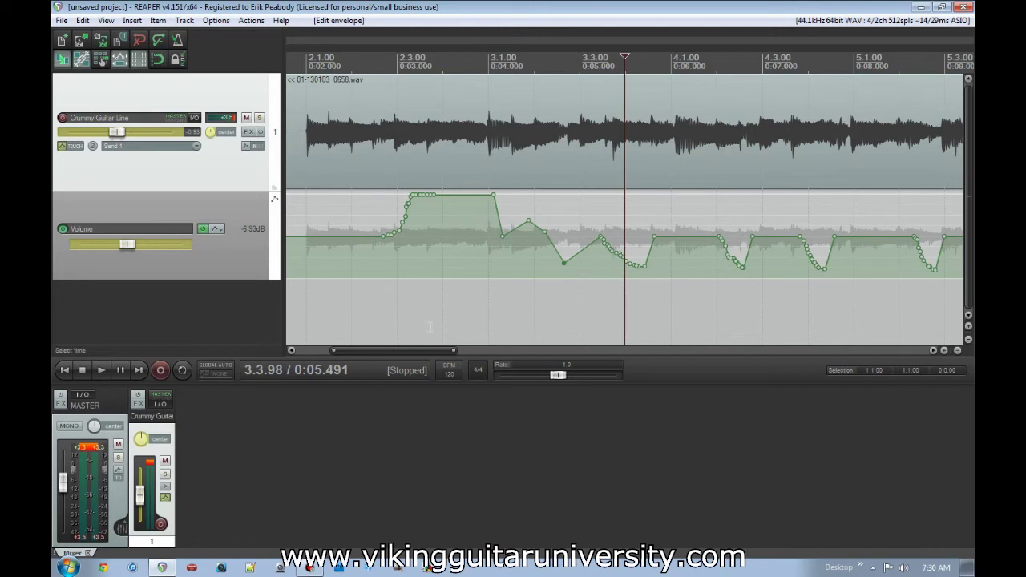
right_click(396, 232)
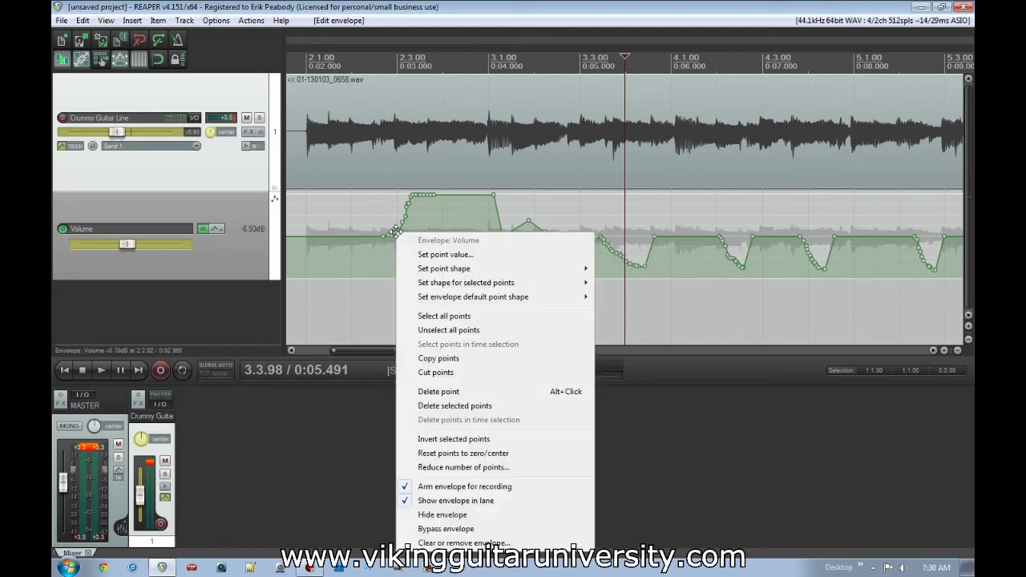
click(470, 317)
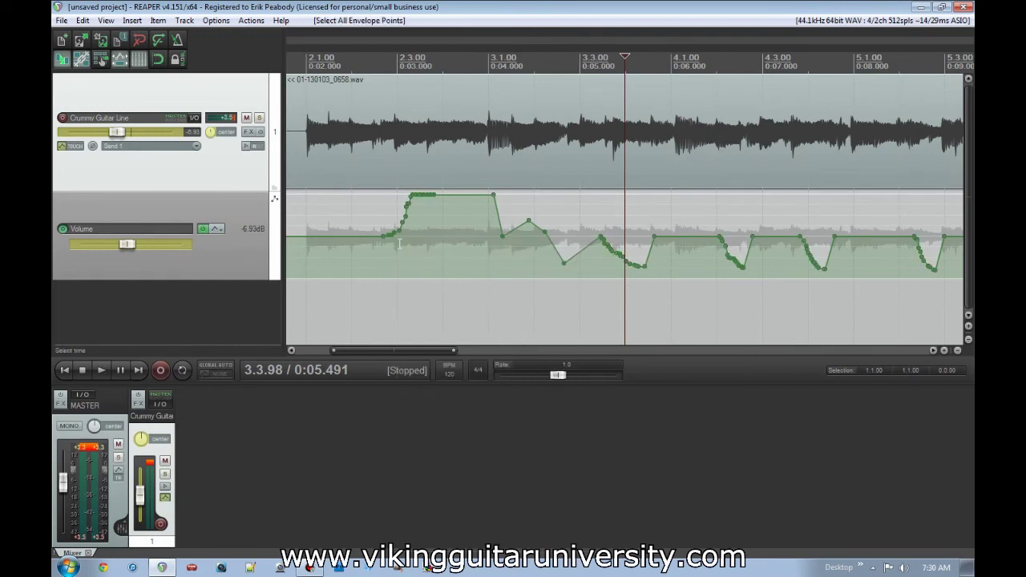
key(Delete)
scroll(409, 235, down, 4)
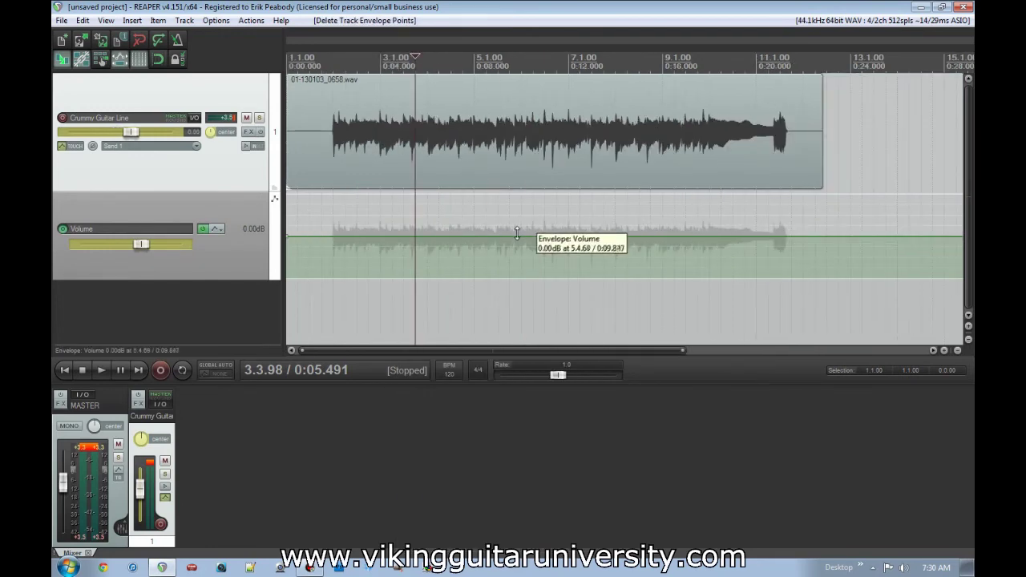
alt+click(202, 230)
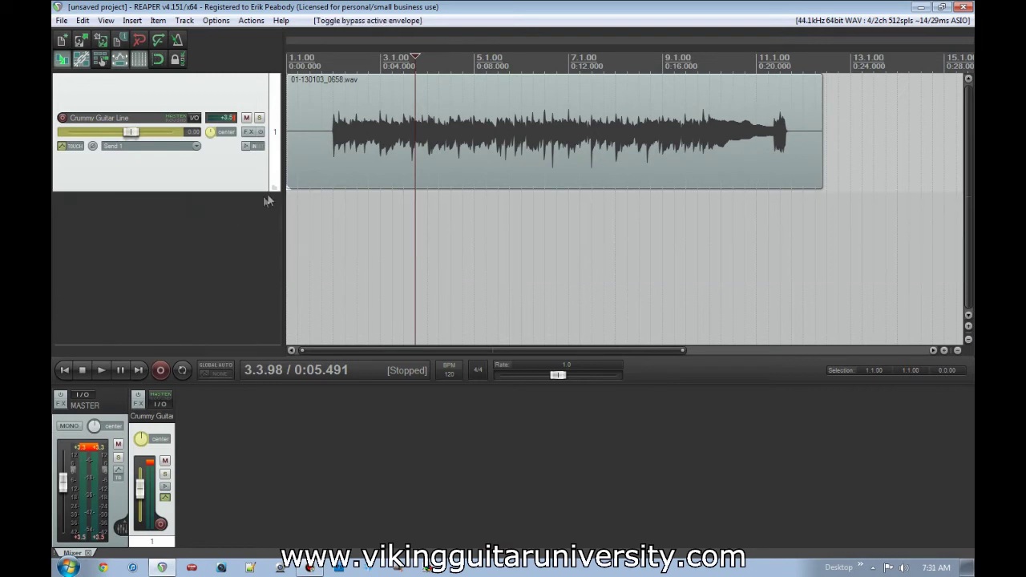
Set the guitar track's automation mode to Trim/Read and activate its Pan envelope.
click(74, 146)
click(403, 114)
click(399, 127)
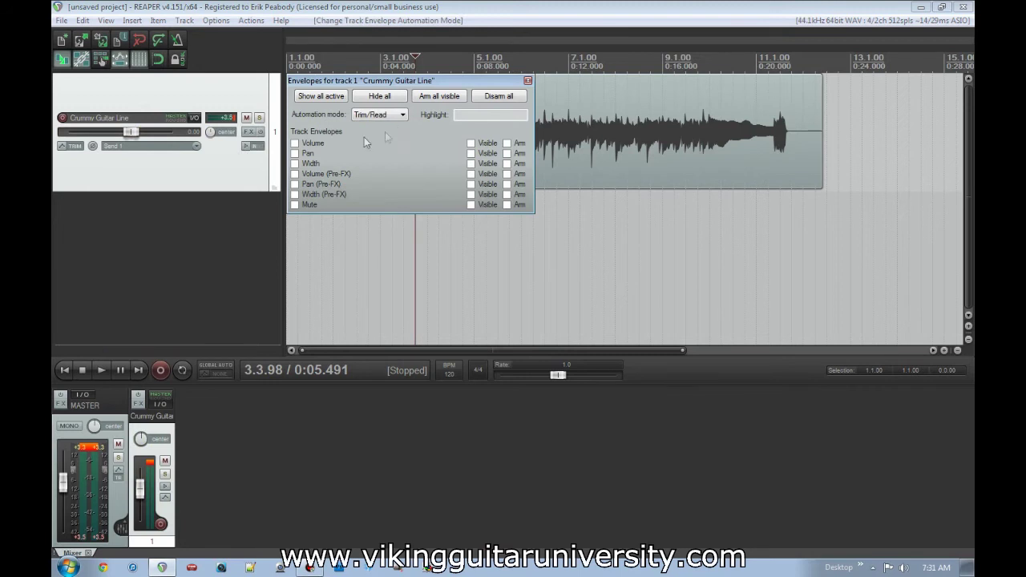
click(294, 153)
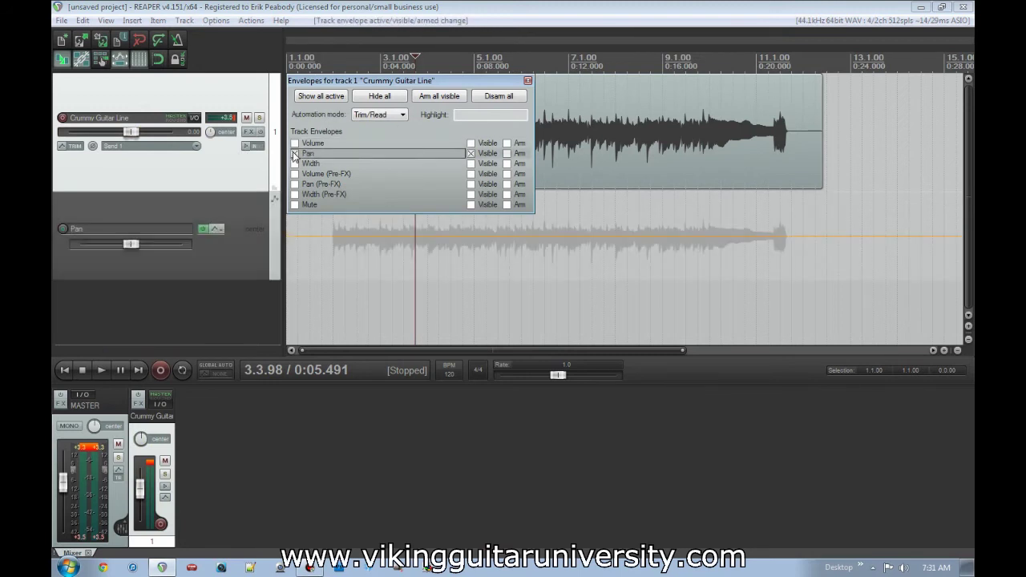
click(527, 81)
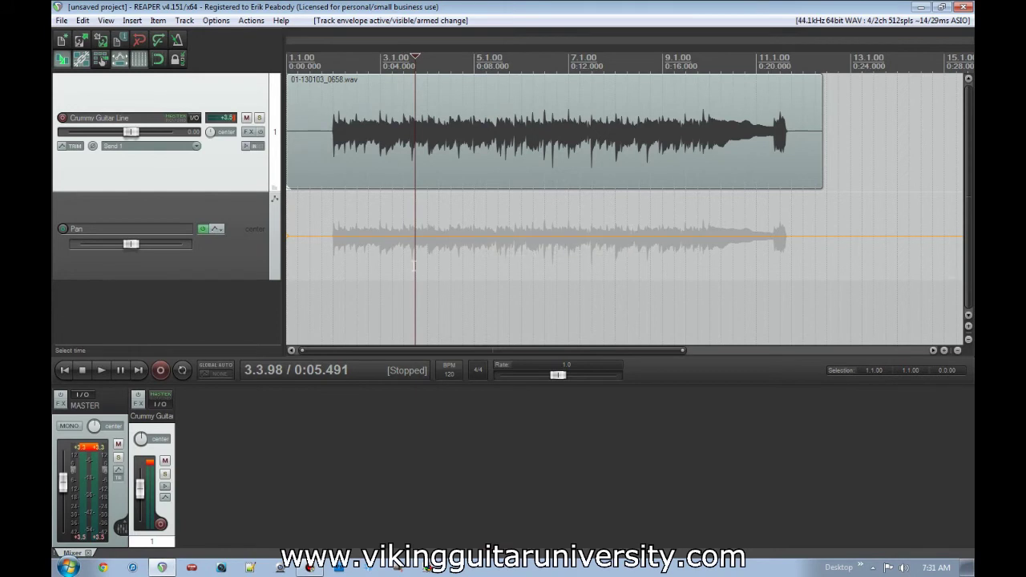
Shape the Pan envelope with centre points at 2.1.00, 3.1.00 and 4.1.00, a full-right point midway through bar 2 and a full-left point midway through bar 3.
click(337, 245)
scroll(650, 259, up, 8)
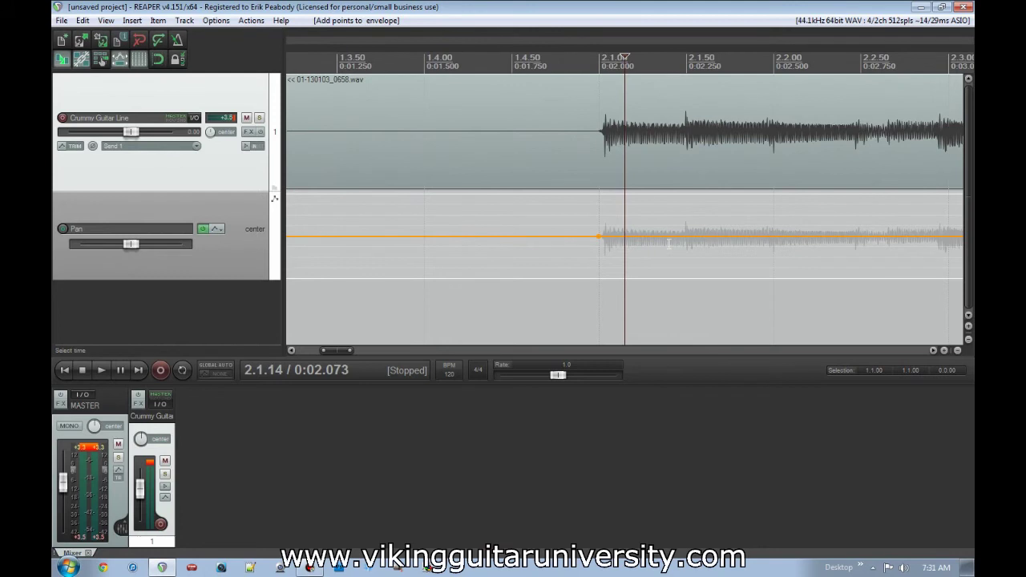
scroll(606, 246, down, 5)
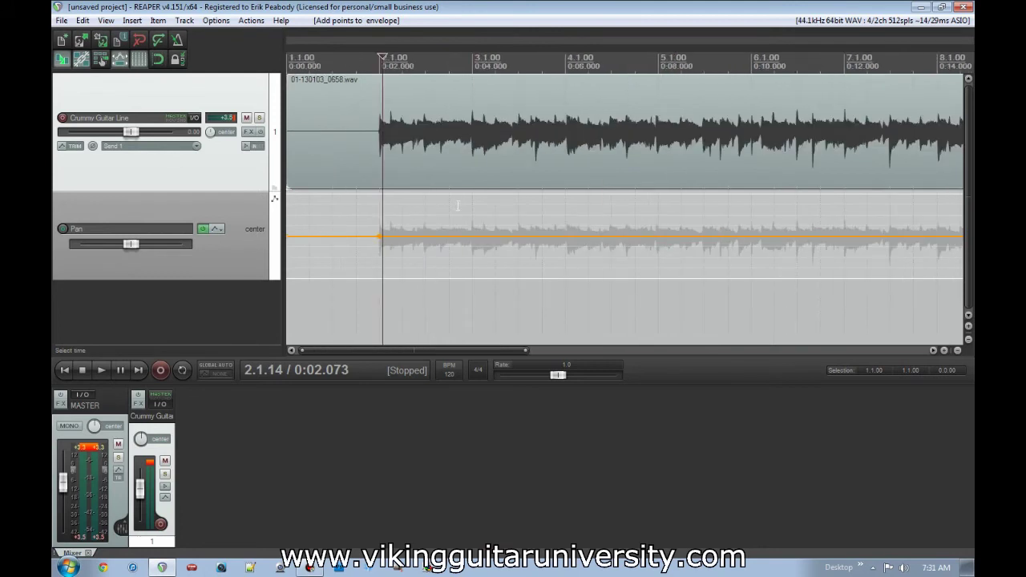
drag(424, 238, 425, 287)
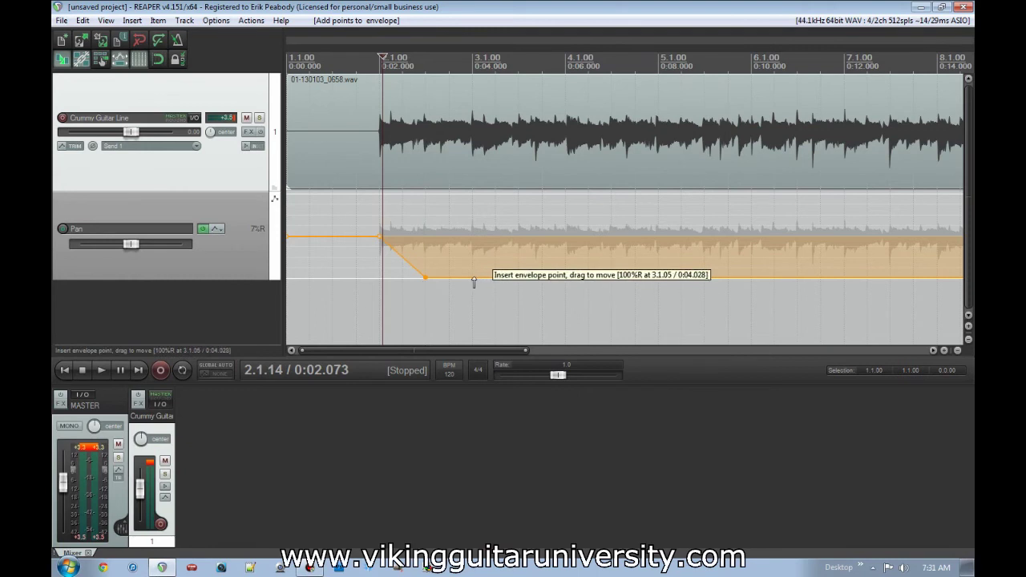
double_click(473, 275)
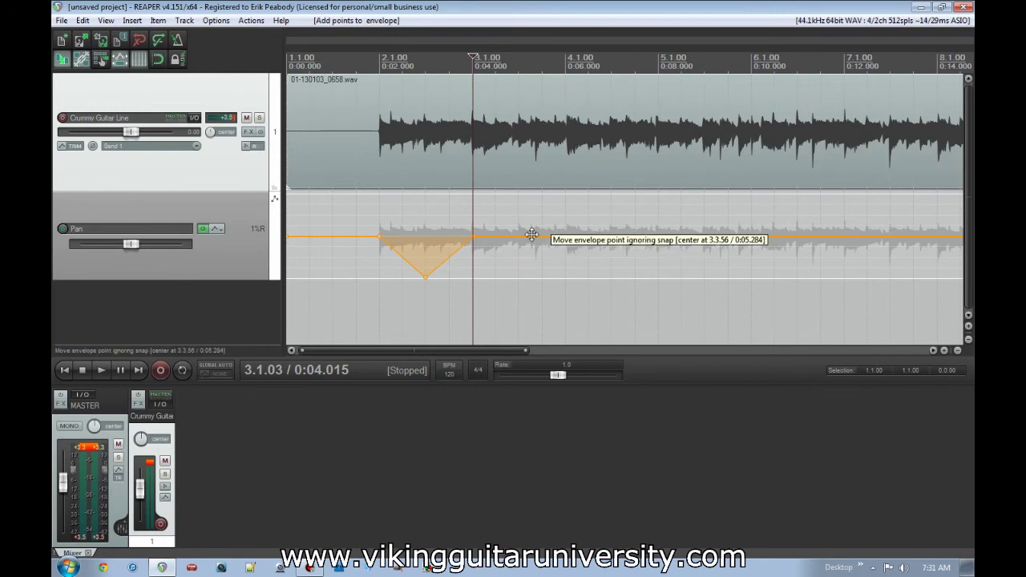
drag(534, 238, 567, 237)
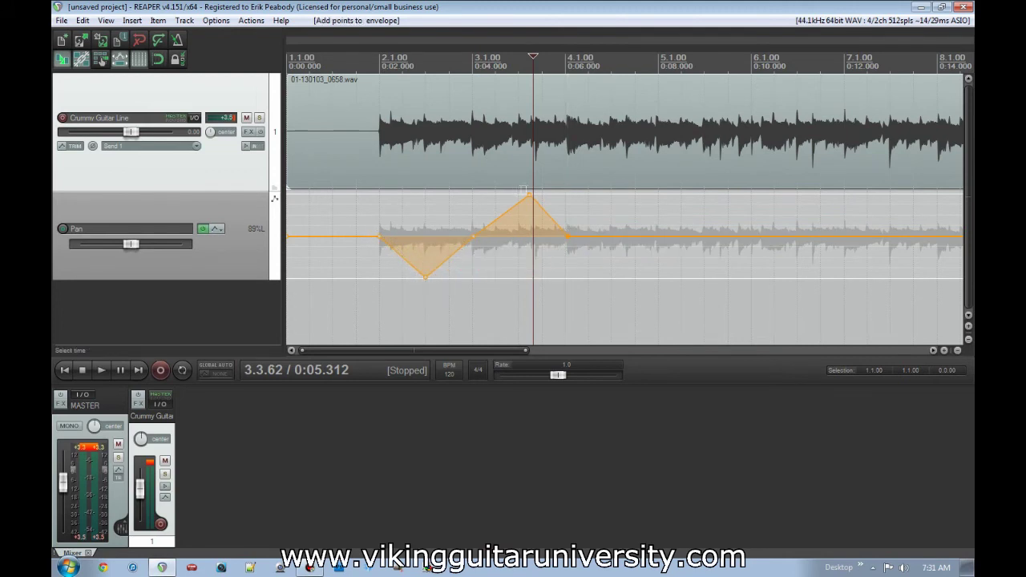
Play the guitar track from 1.4.47 to hear the panning automation.
click(367, 233)
key(space)
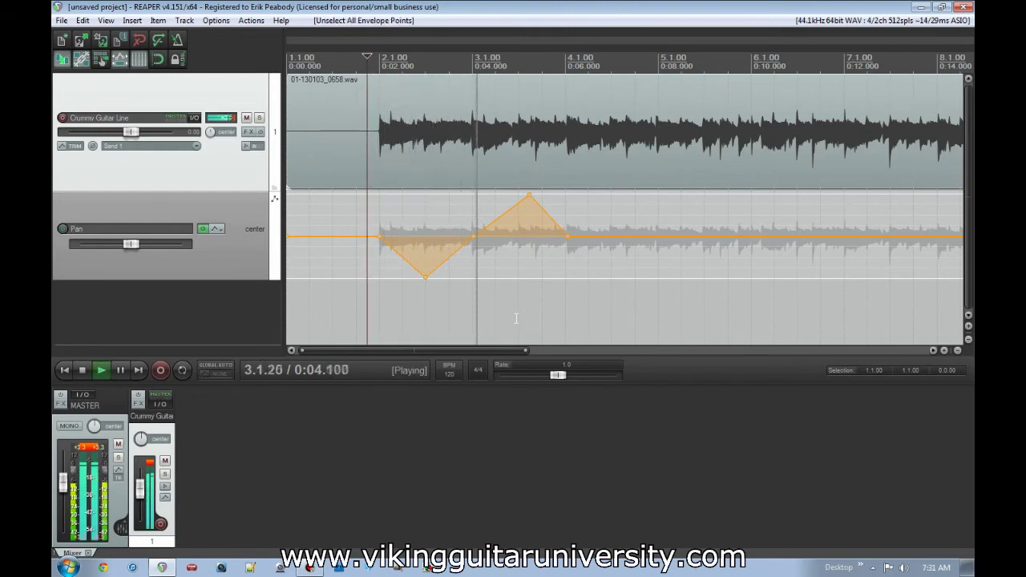
key(space)
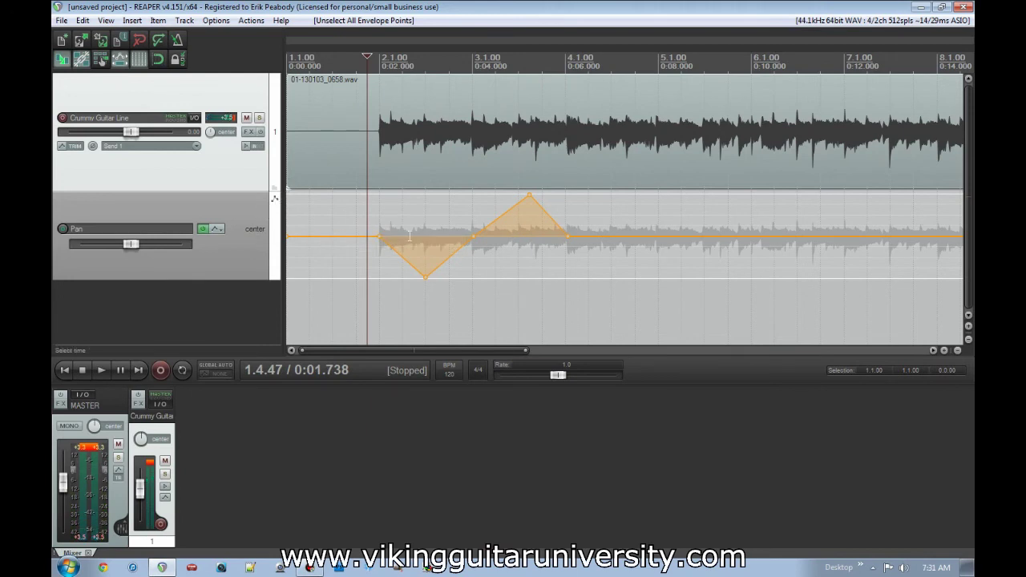
Delete all points from the Pan envelope and bypass the envelope.
drag(596, 213, 363, 214)
click(460, 230)
click(460, 230)
right_click(459, 230)
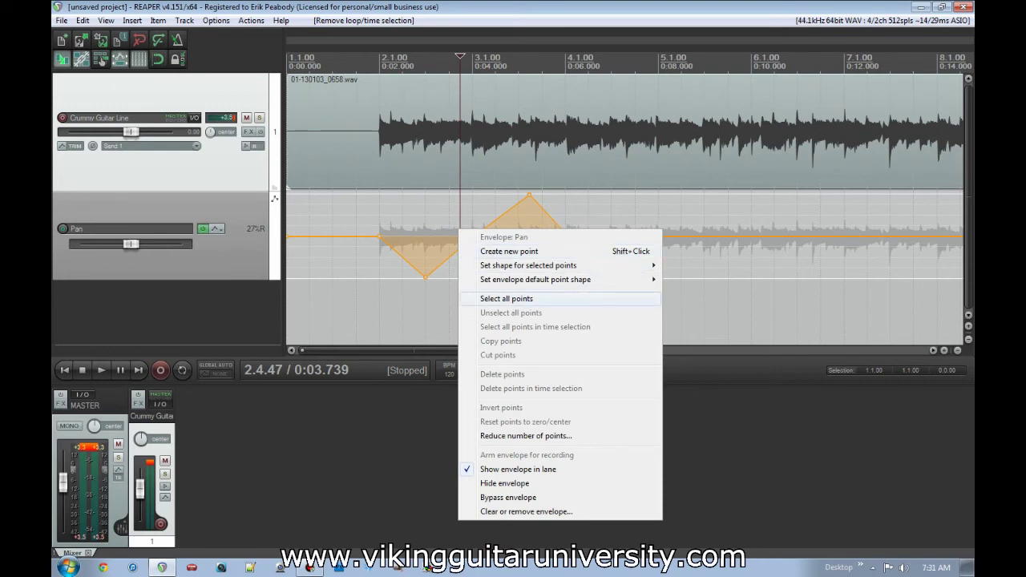
click(506, 299)
key(Delete)
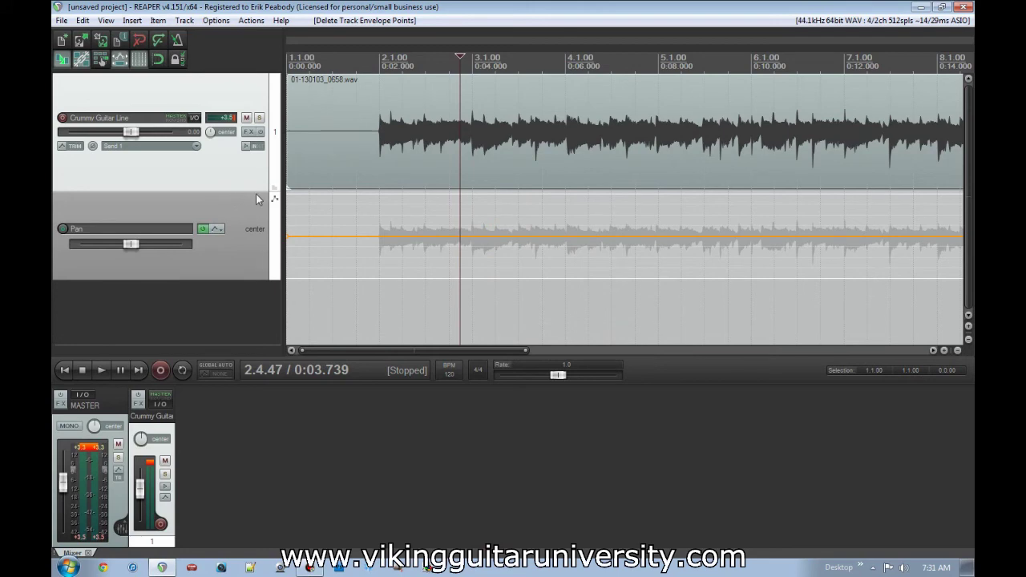
click(204, 230)
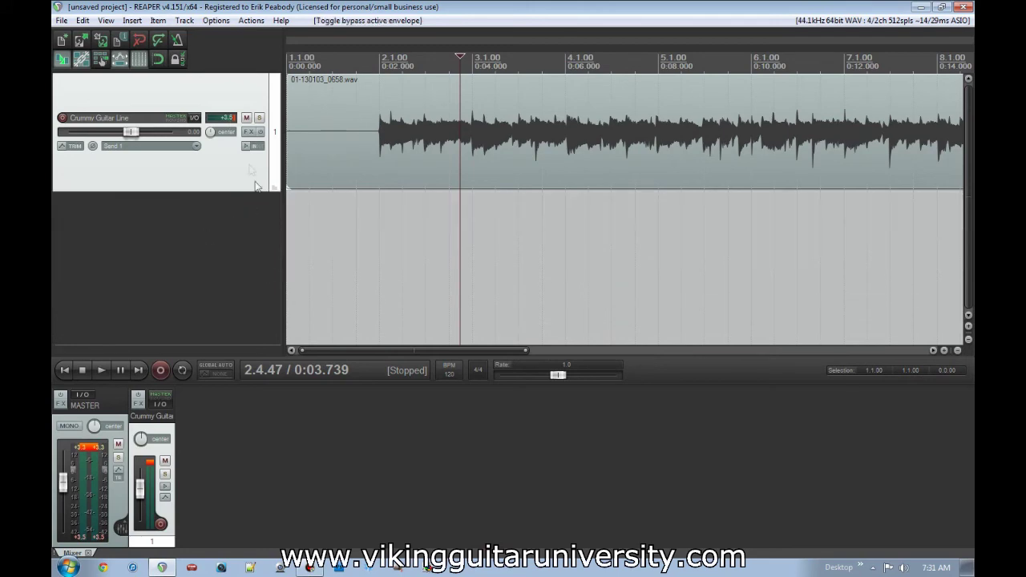
Add the Classic Flanger VST from the Favorites folder to the guitar track and play the track through it.
click(248, 133)
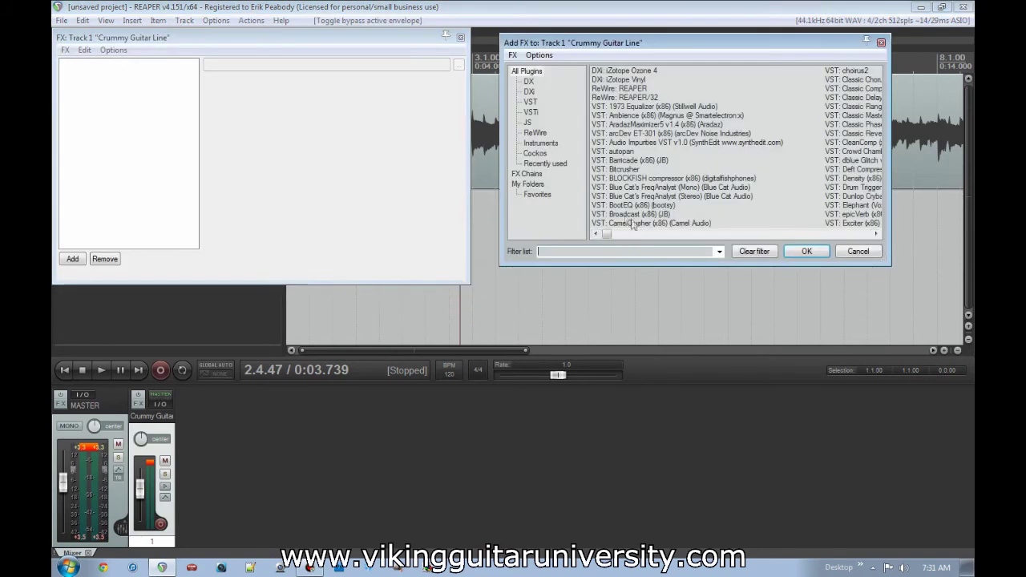
click(531, 194)
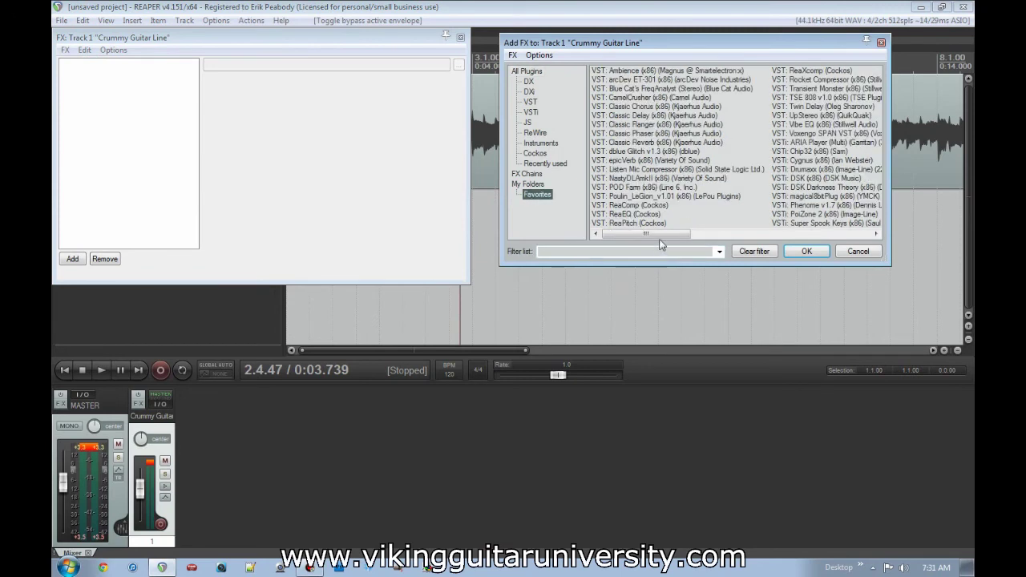
double_click(644, 126)
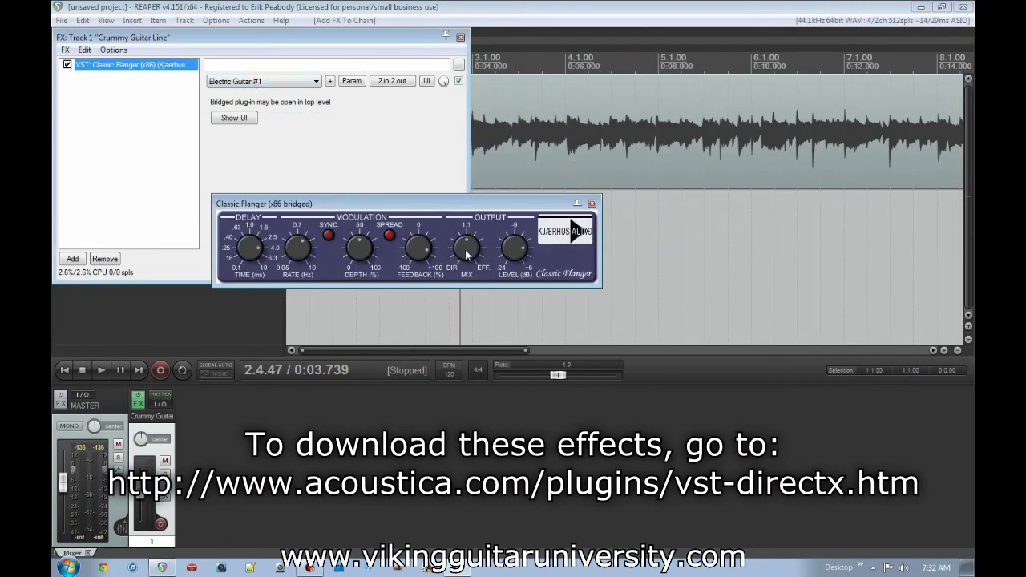
click(414, 175)
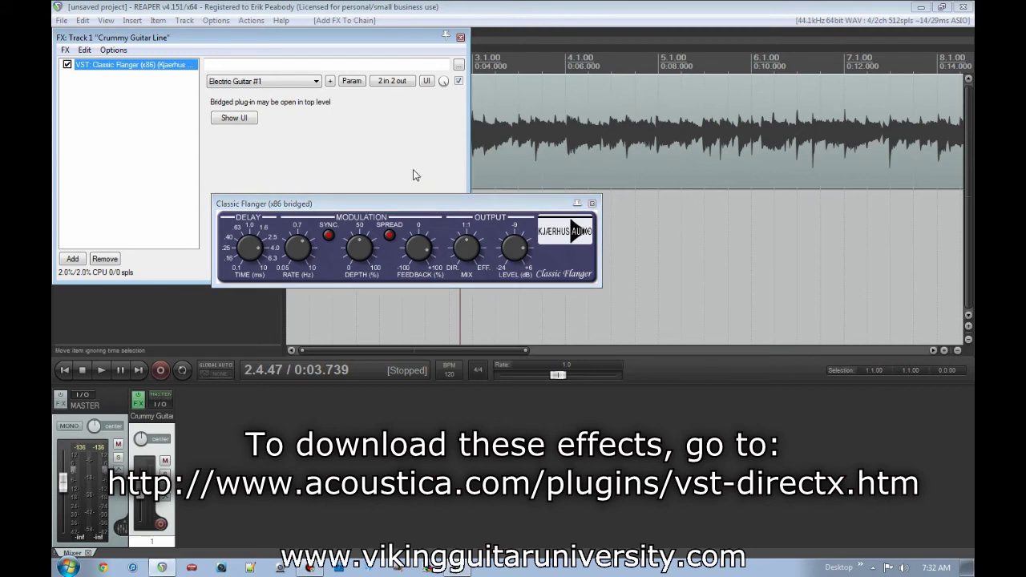
key(space)
key(space)
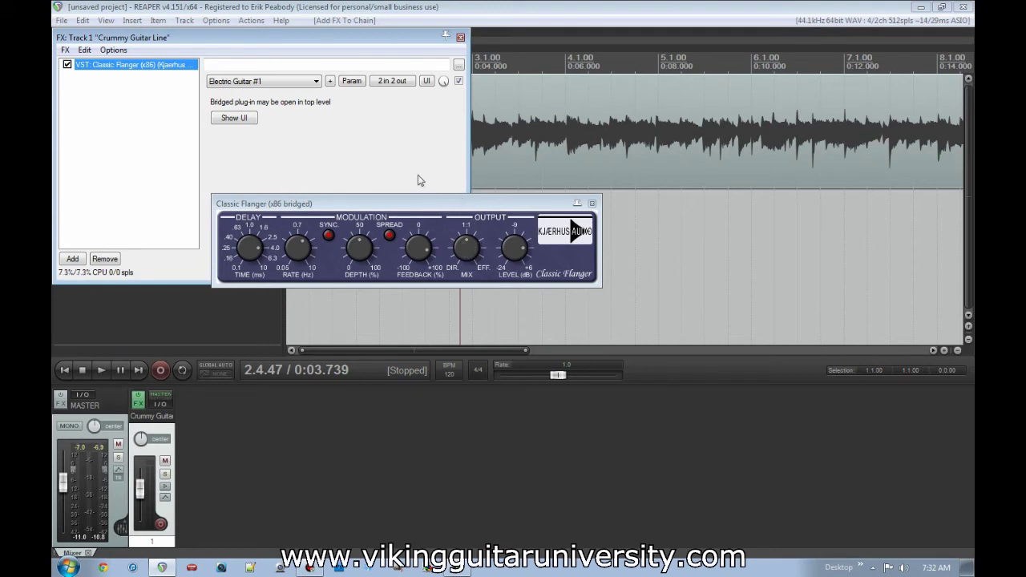
Play the track with the Classic Flanger's Mix turned fully to direct, raising it fully to effect during playback.
click(465, 255)
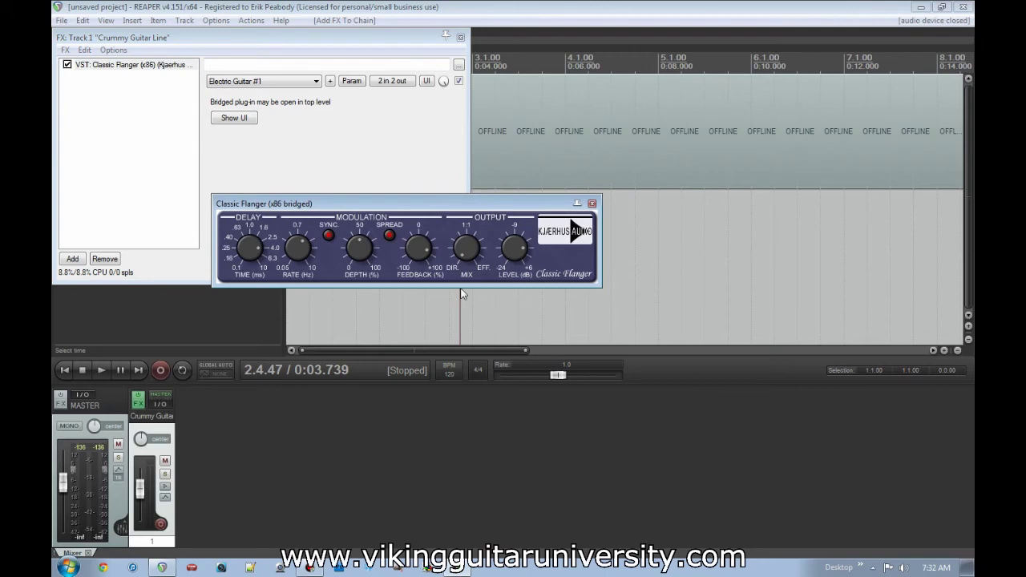
click(431, 171)
key(space)
click(465, 250)
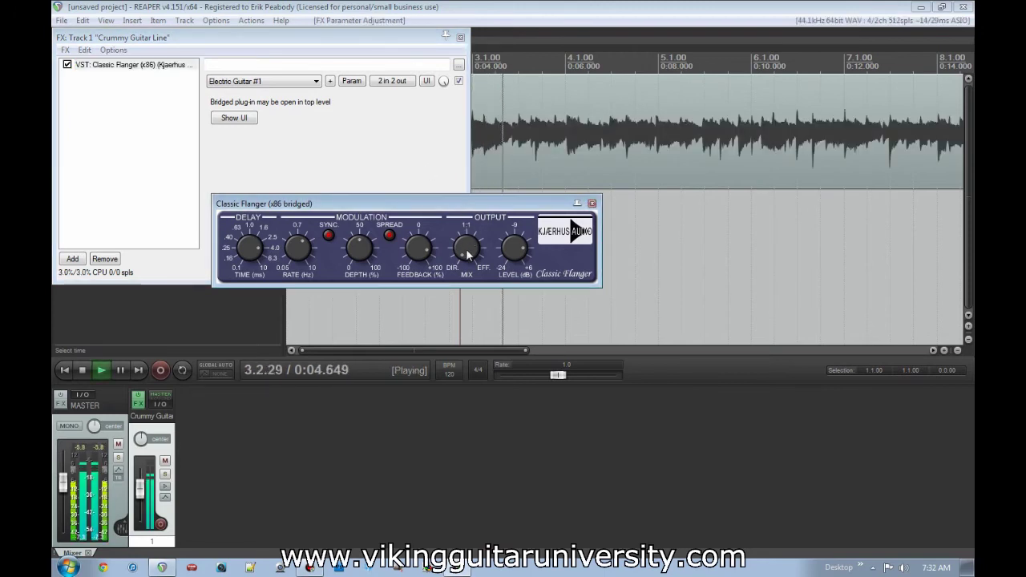
drag(465, 249, 457, 172)
click(387, 136)
key(space)
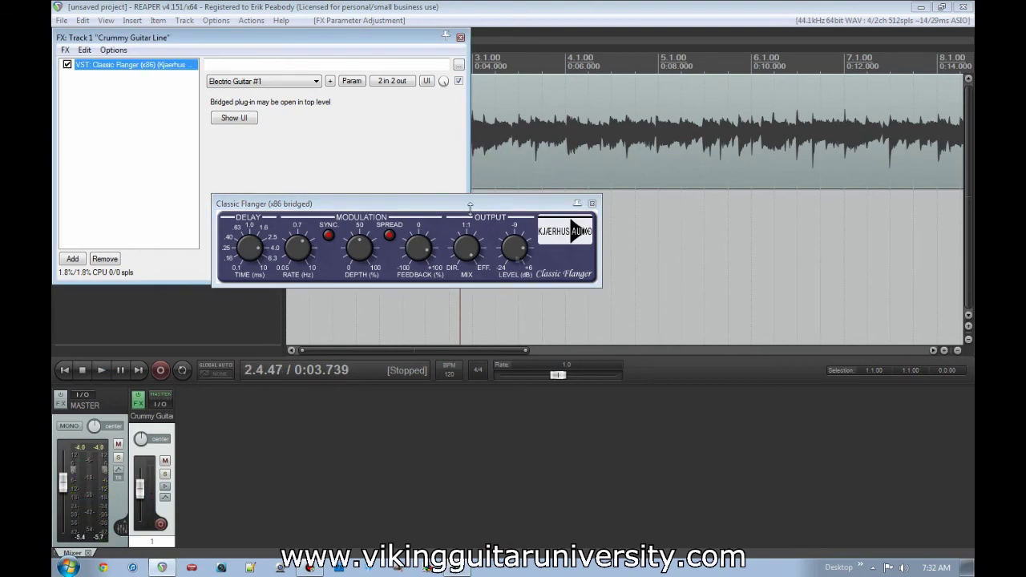
Set the Classic Flanger's Mix to 0.98:1 and close the plug-in and the track's FX chain.
click(481, 245)
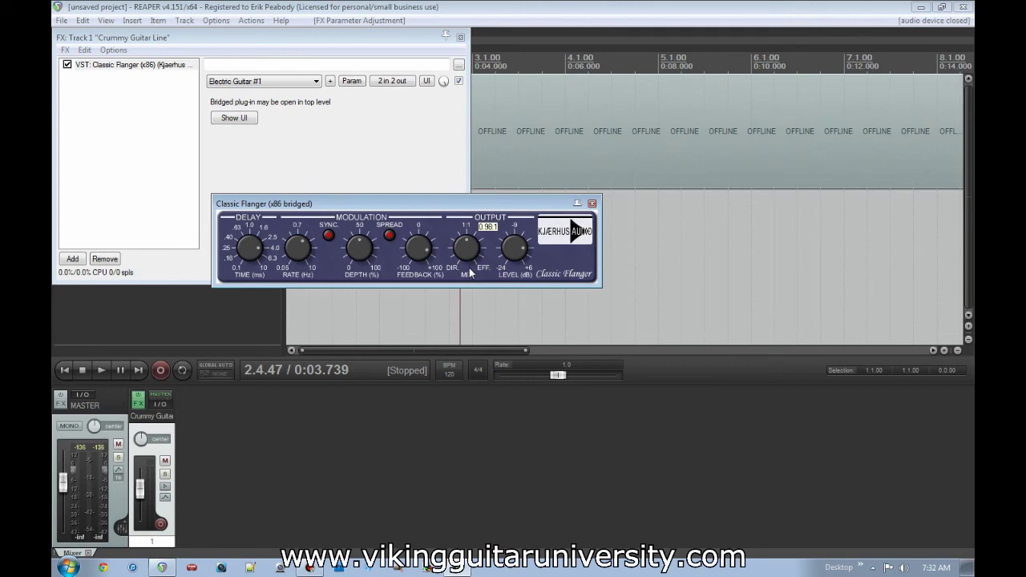
click(592, 202)
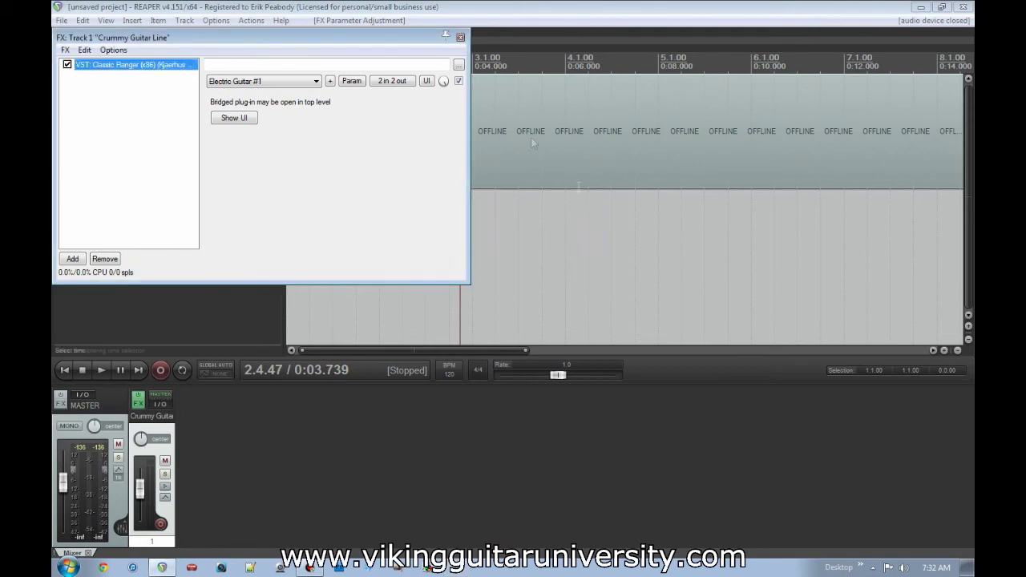
click(460, 37)
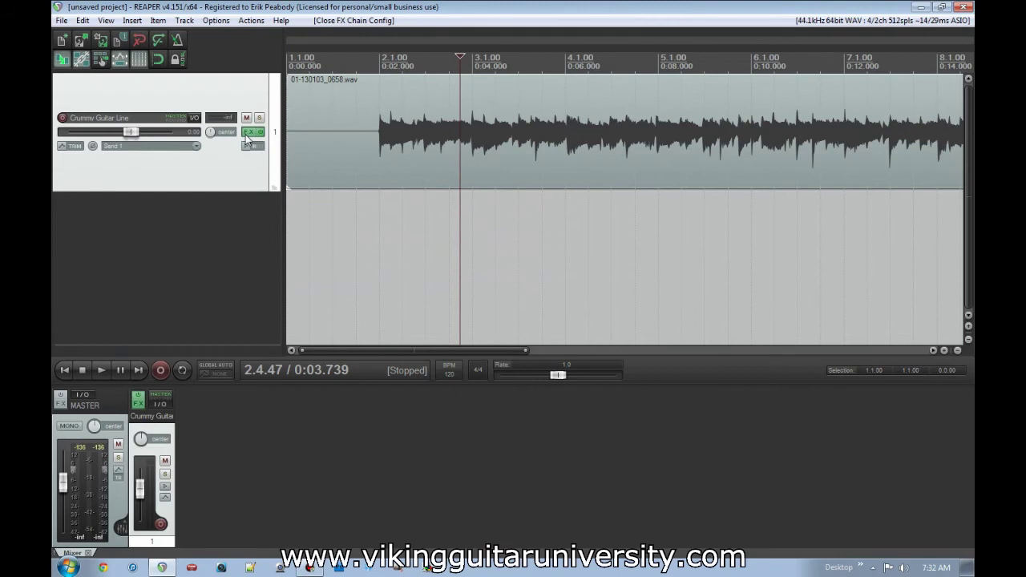
Limit the guitar track's envelope list to last touched FX parameters and activate the Classic Flanger's Mix envelope.
click(74, 147)
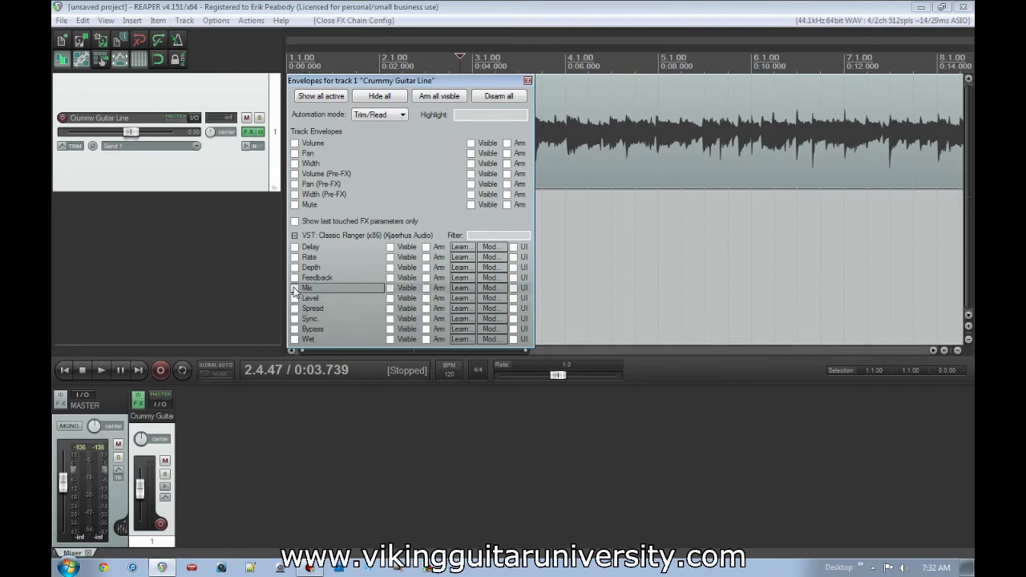
click(295, 222)
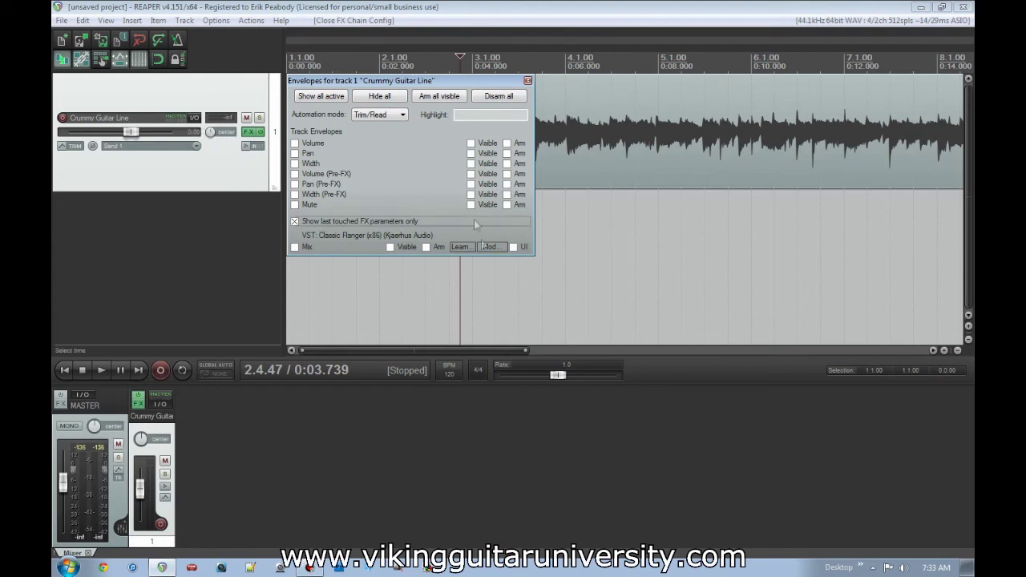
click(294, 221)
click(294, 221)
click(295, 247)
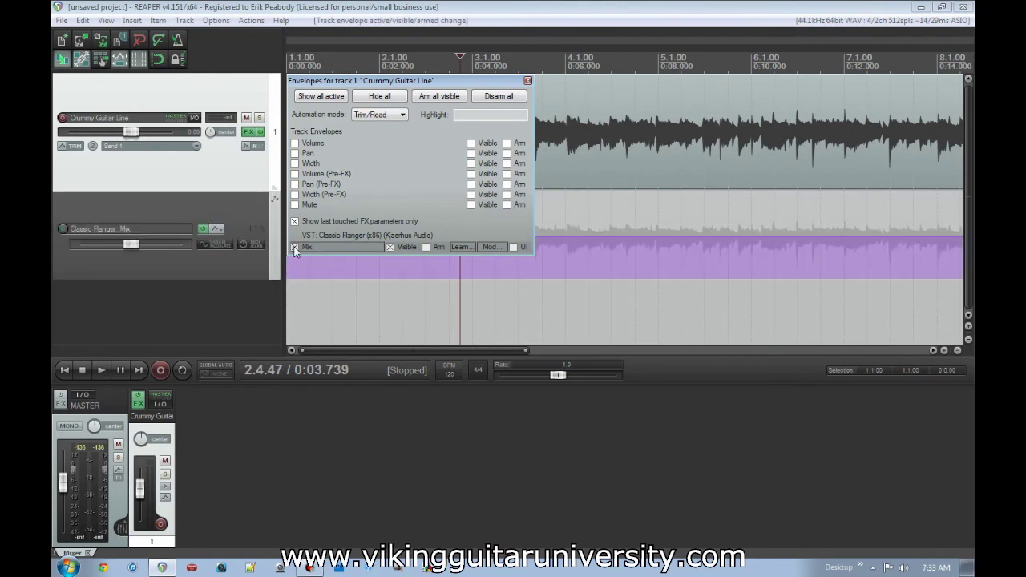
click(527, 80)
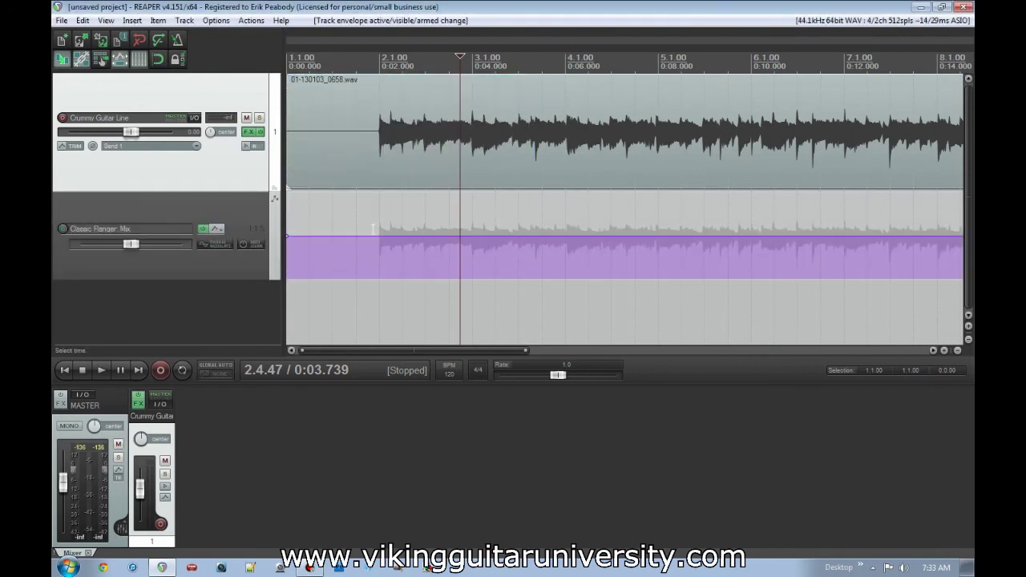
Lower the Classic Flanger's Mix envelope to 2:0 and add an envelope point at the start of measure 2.
drag(335, 235, 337, 282)
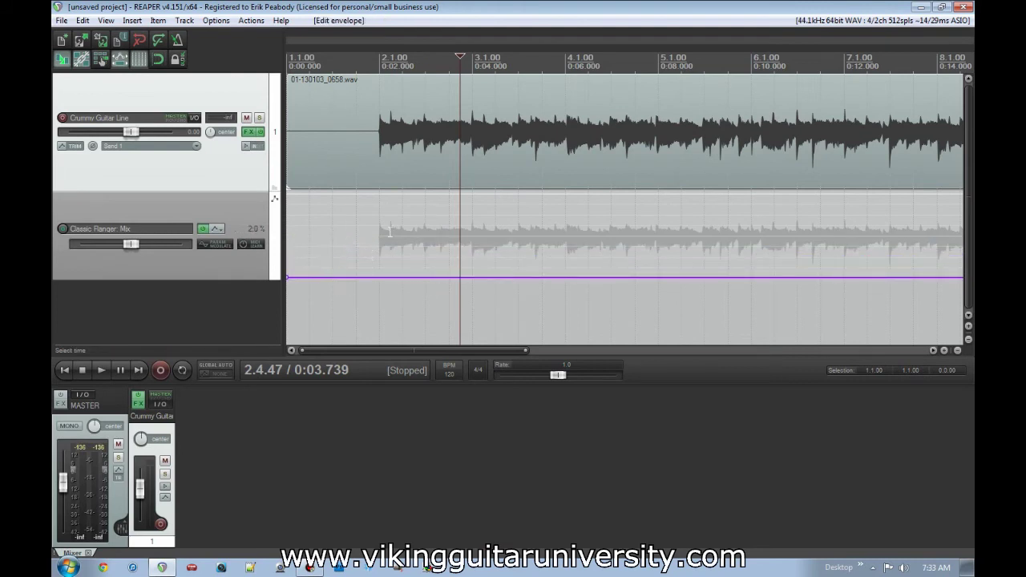
click(380, 276)
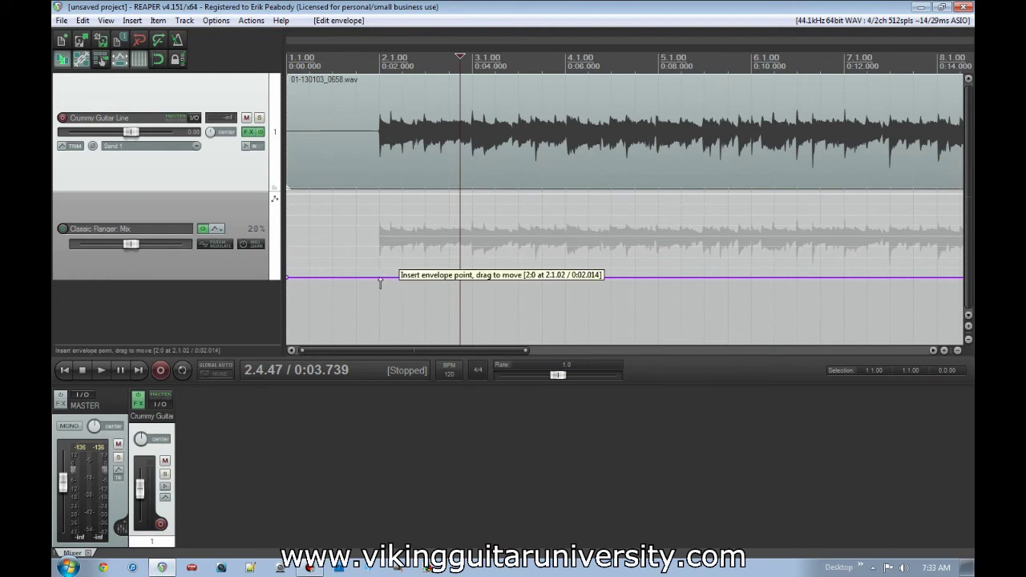
click(380, 277)
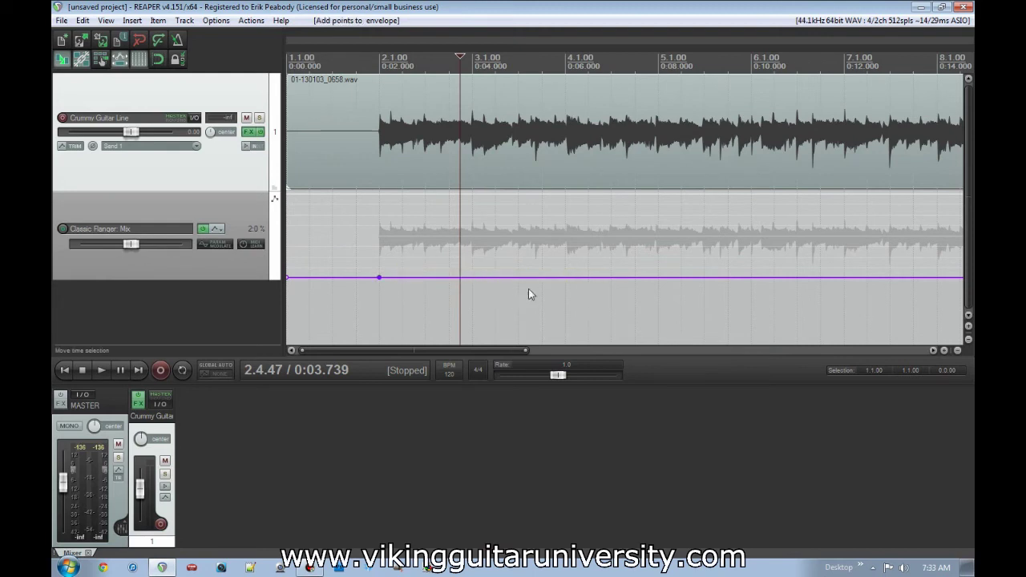
Add a Mix envelope point partway through measure 4 and raise it to full effect, forming a ramp from the measure 2 point.
key(space)
scroll(650, 247, down, 2)
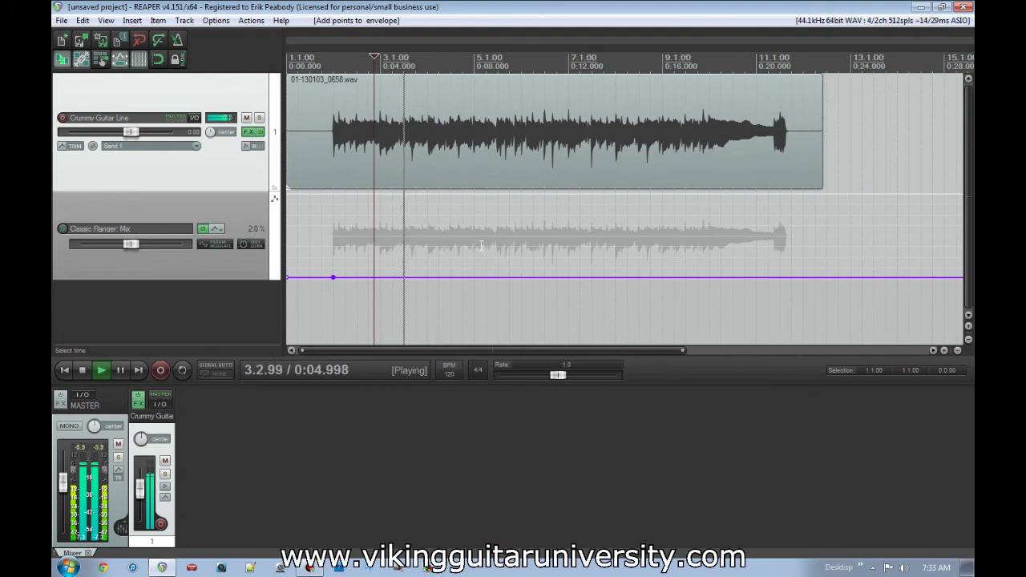
key(space)
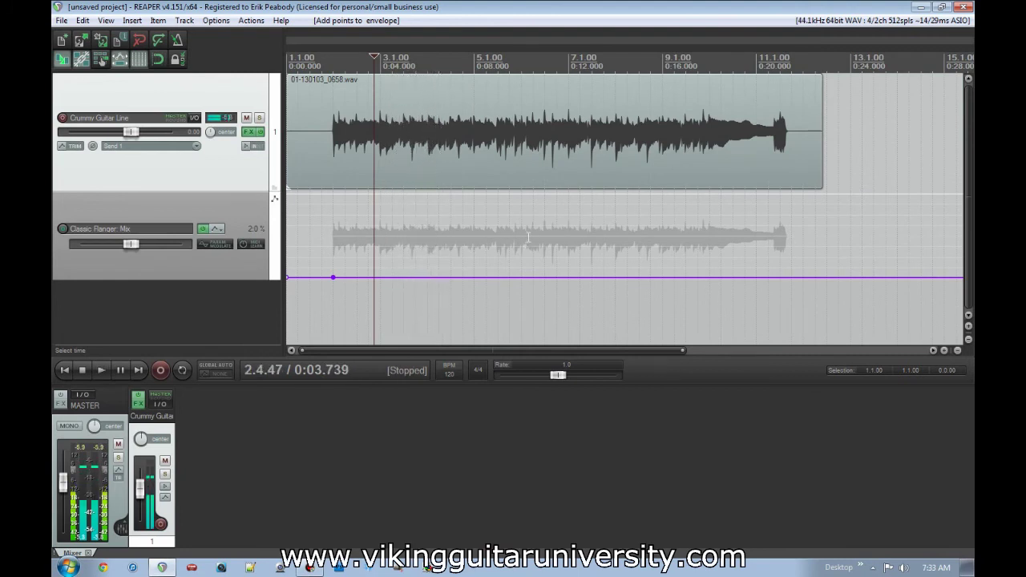
click(527, 242)
click(527, 276)
drag(526, 277, 457, 189)
click(425, 257)
scroll(489, 268, up, 3)
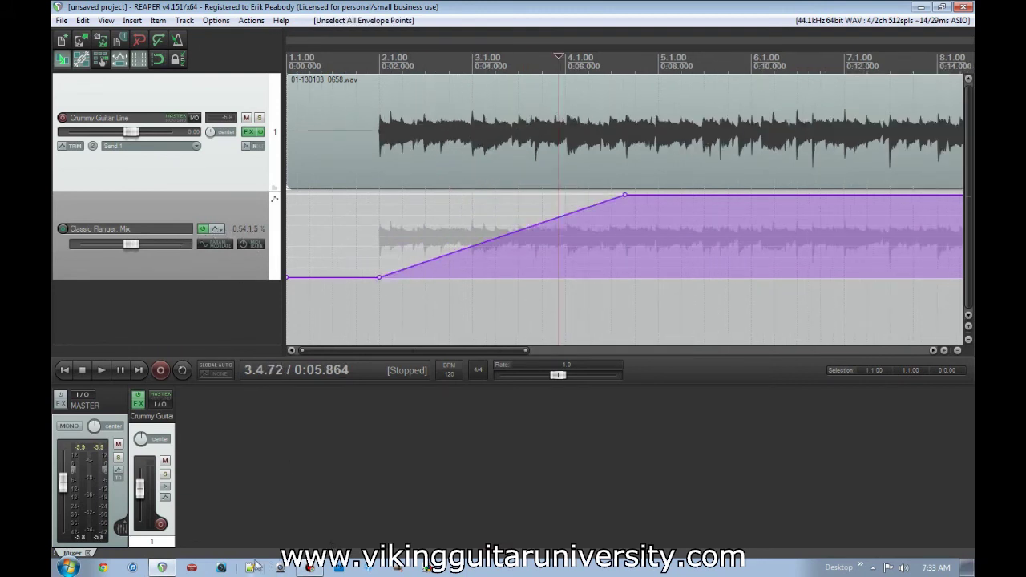
Show the Classic Flanger's interface below the envelope lane without the FX chain window and play the Mix ramp from just before measure 2.
click(248, 132)
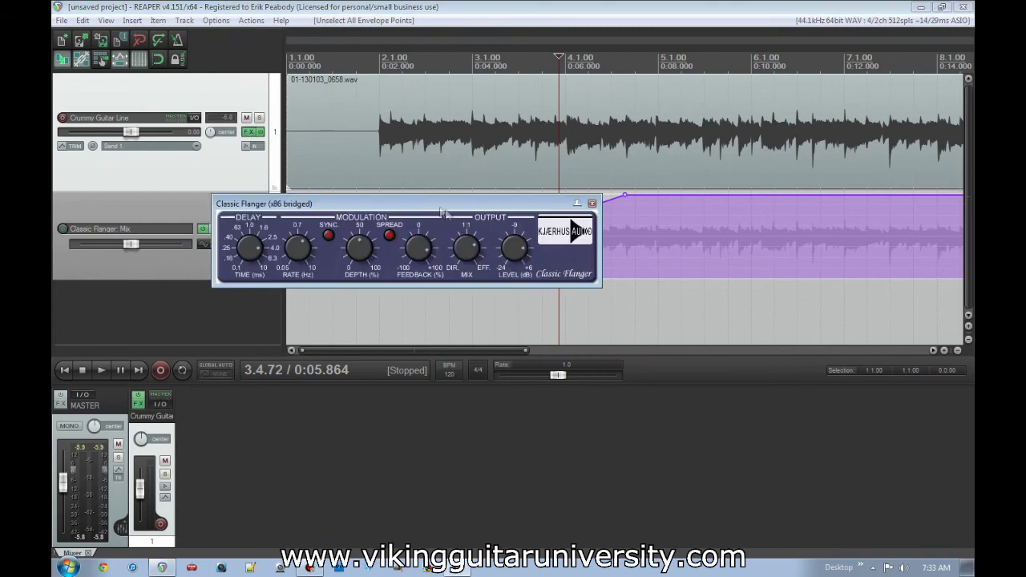
drag(469, 208, 570, 356)
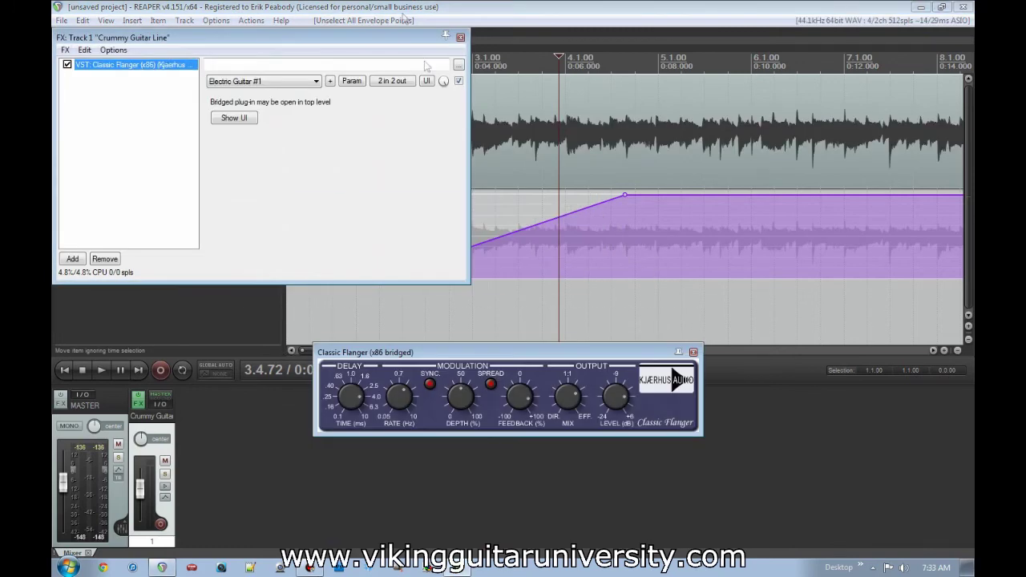
click(460, 36)
click(355, 248)
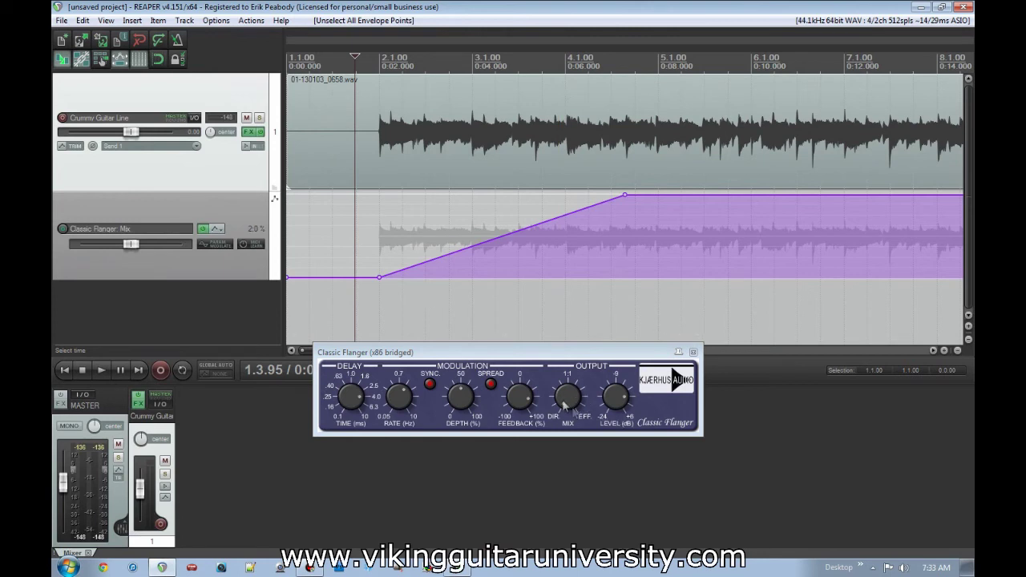
key(space)
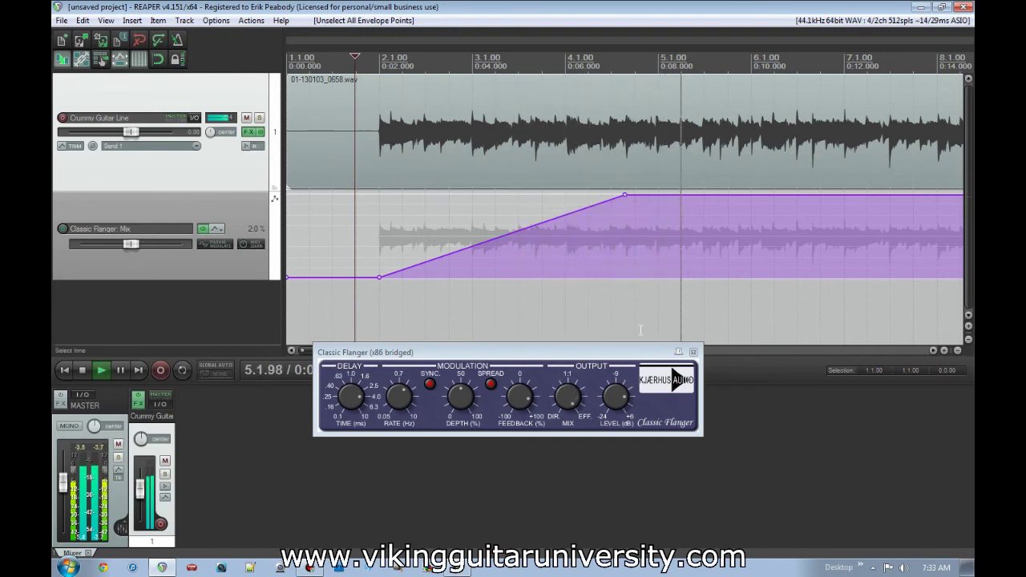
key(space)
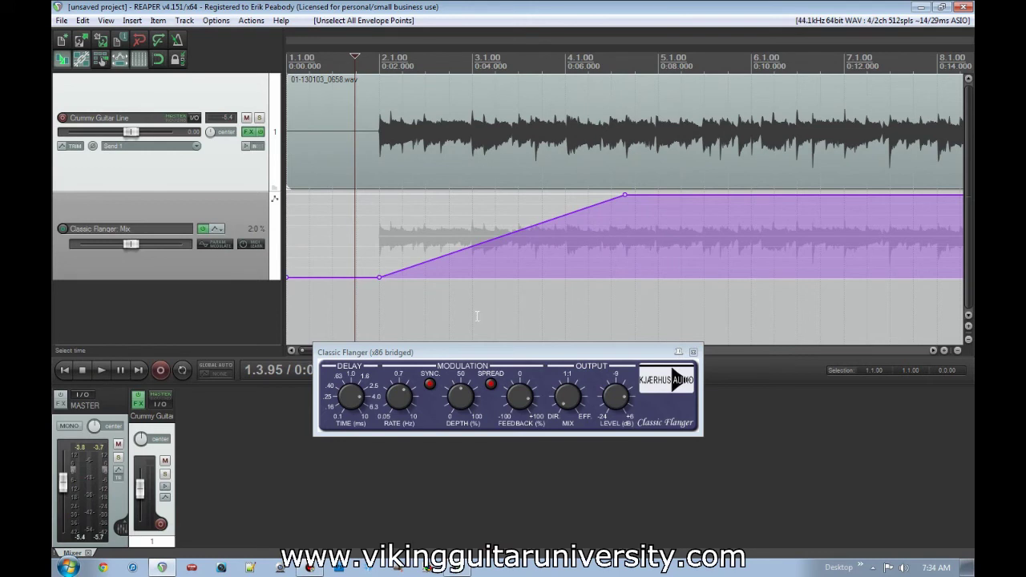
Step the edit cursor forward along the Mix ramp and back to its start to check how the Mix knob follows.
click(441, 297)
click(535, 295)
click(619, 292)
click(727, 288)
click(650, 299)
click(566, 302)
click(527, 303)
click(450, 306)
click(388, 310)
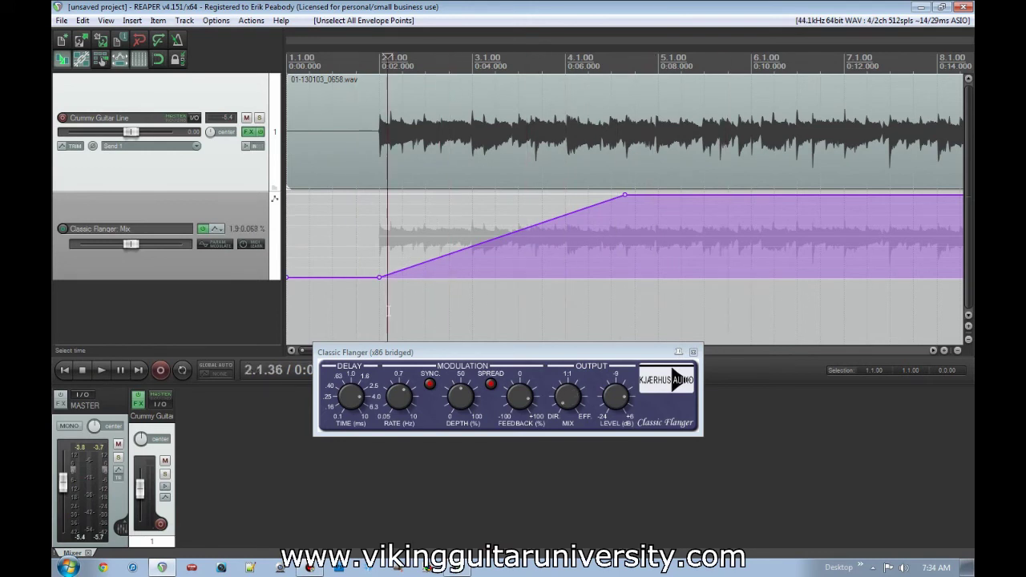
Set the shape of the Mix envelope point at measure 2 to Fast end.
right_click(379, 278)
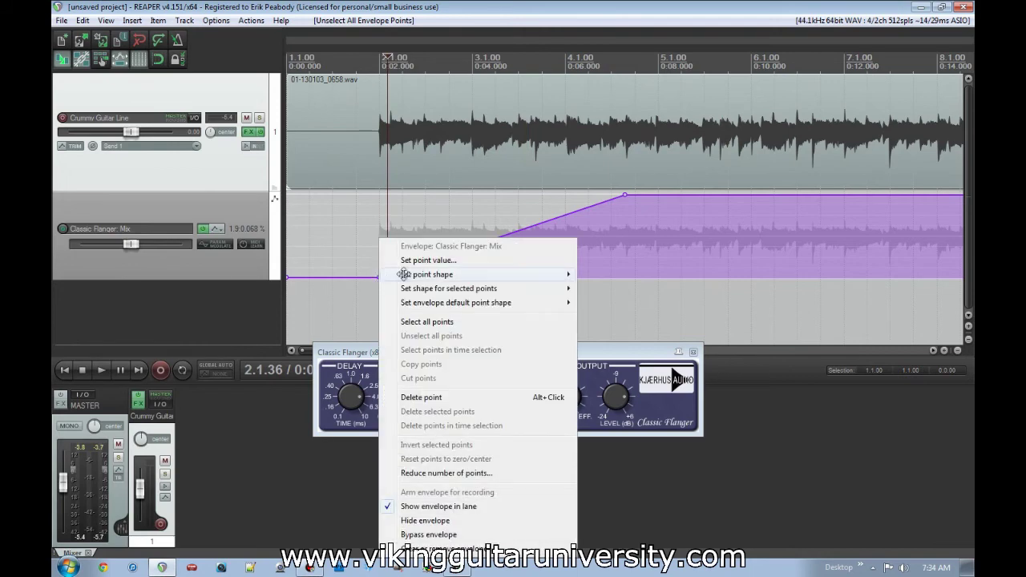
mouse_move(409, 275)
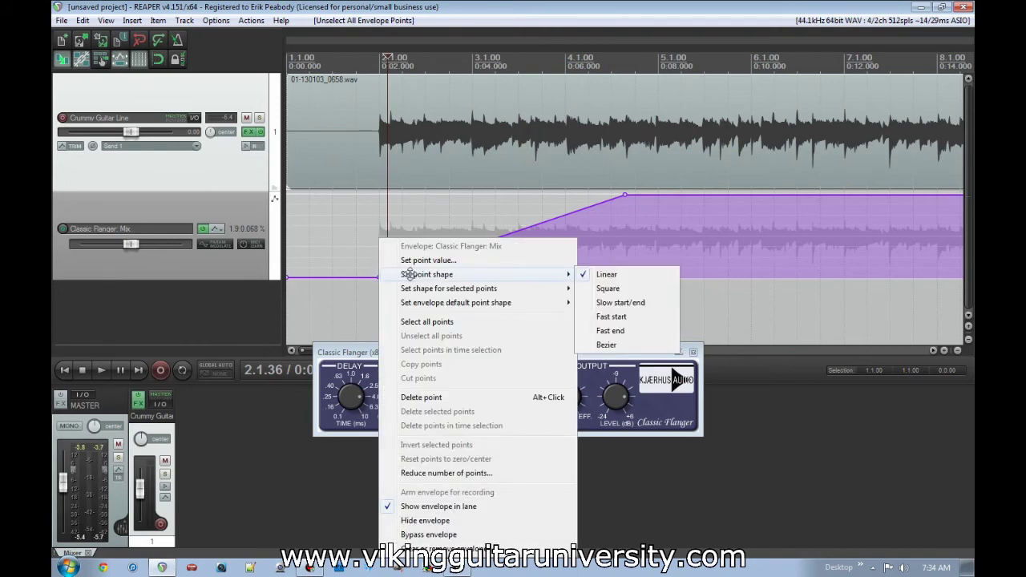
click(662, 330)
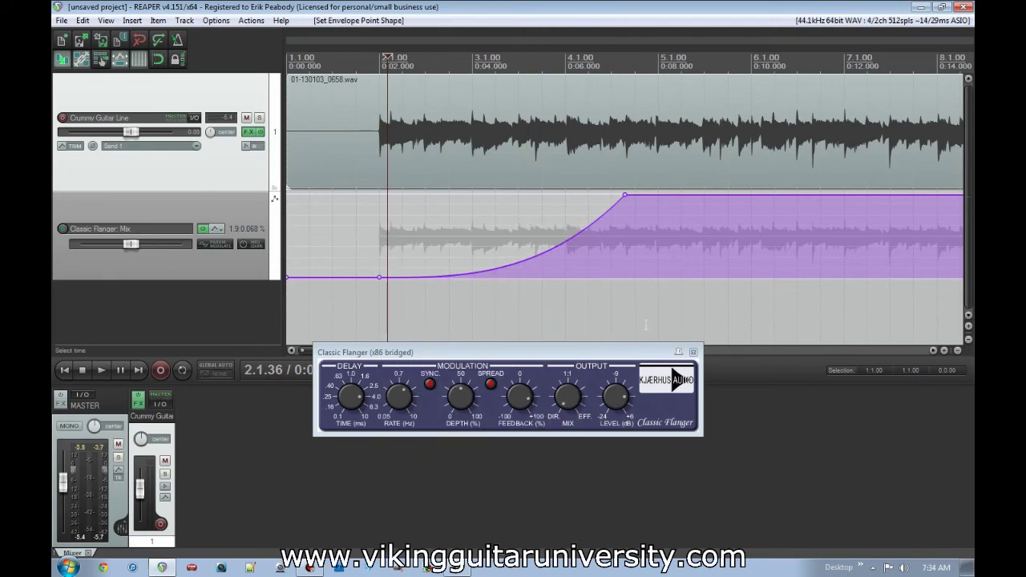
Play the reshaped Mix ramp from just before measure 2 and close the Classic Flanger's window.
click(361, 303)
key(space)
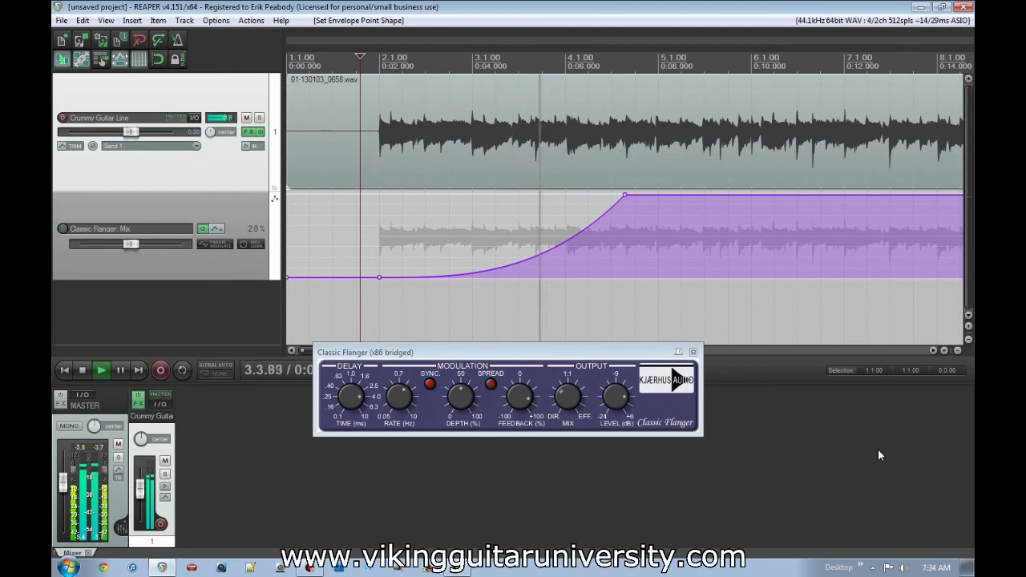
key(space)
click(693, 353)
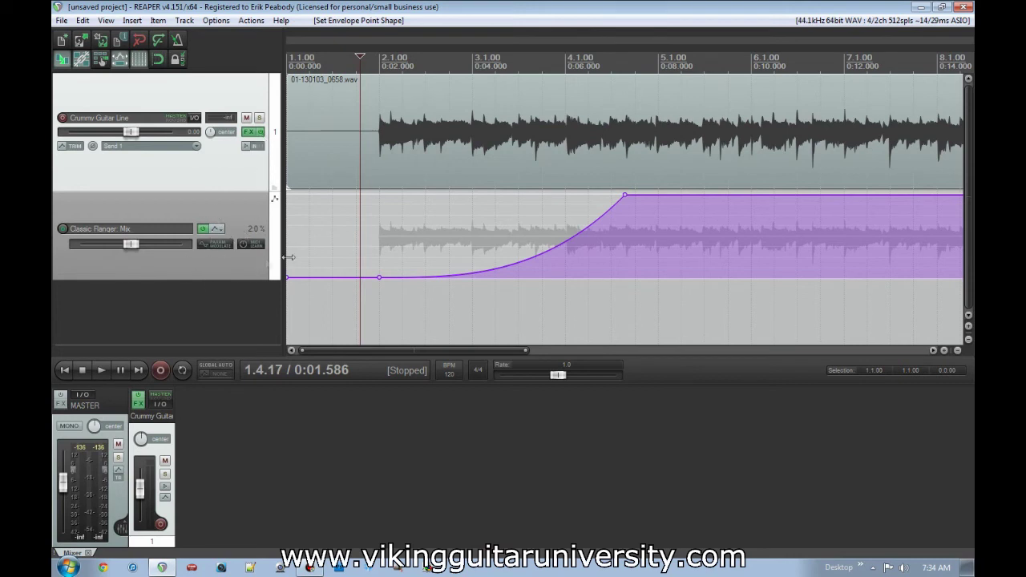
Replace the Classic Flanger on the guitar track with the Classic Delay VST and close the FX chain window.
click(248, 133)
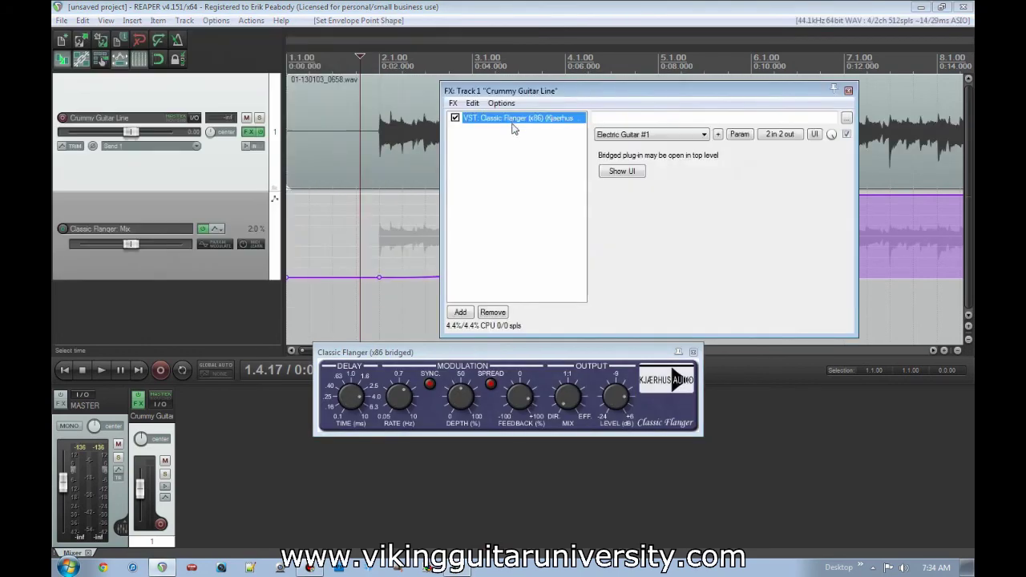
click(494, 312)
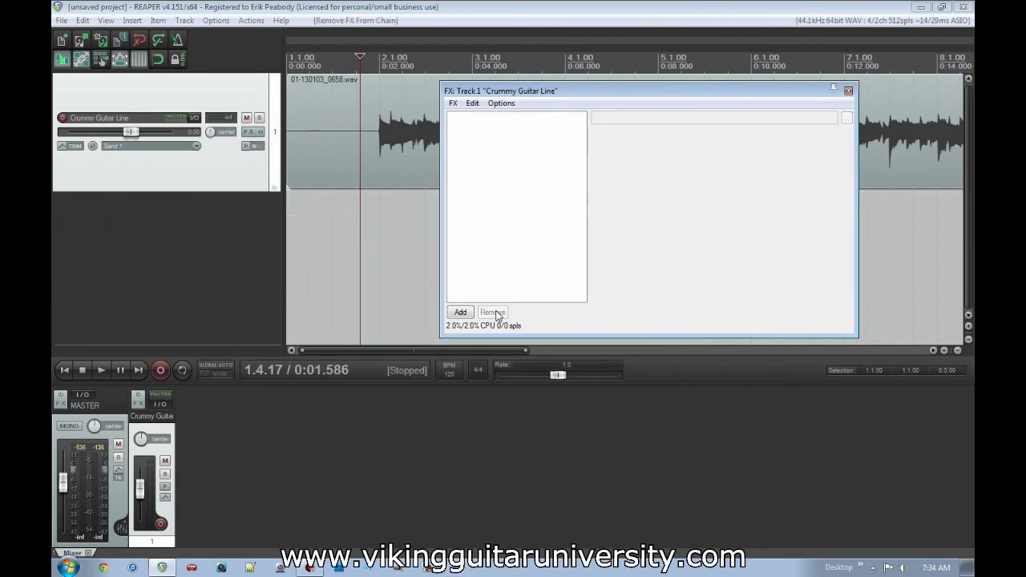
click(461, 314)
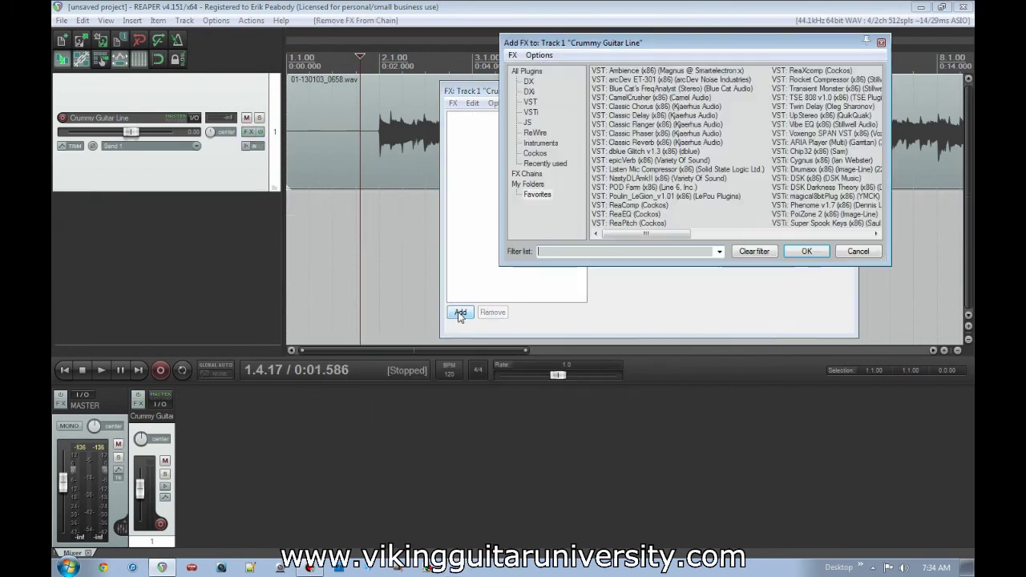
double_click(654, 118)
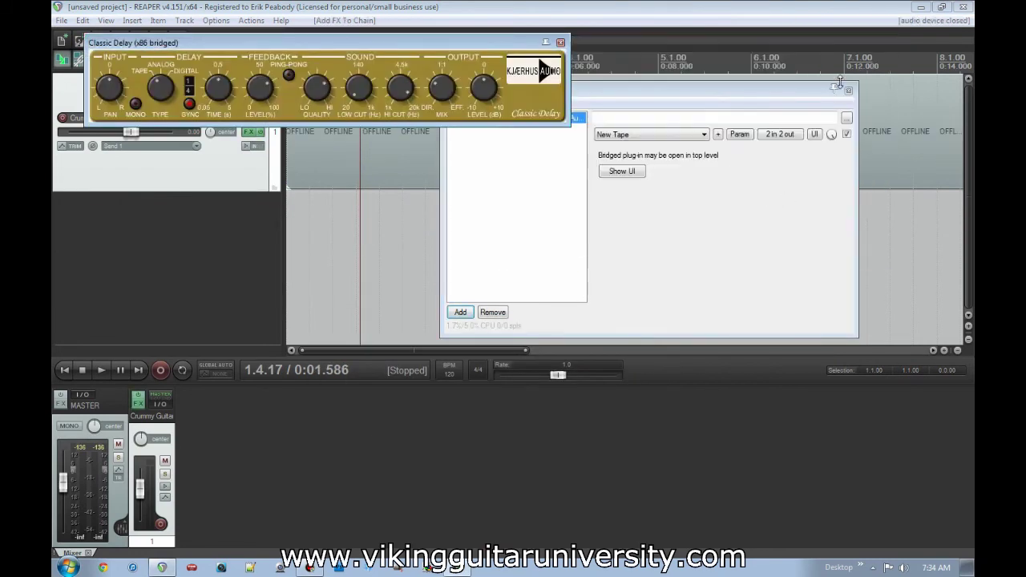
click(848, 91)
Move the Classic Delay's window below the track, set its Mix to about 1.1:0.88, and play from just before measure 2.
drag(437, 50, 626, 312)
drag(632, 353, 629, 359)
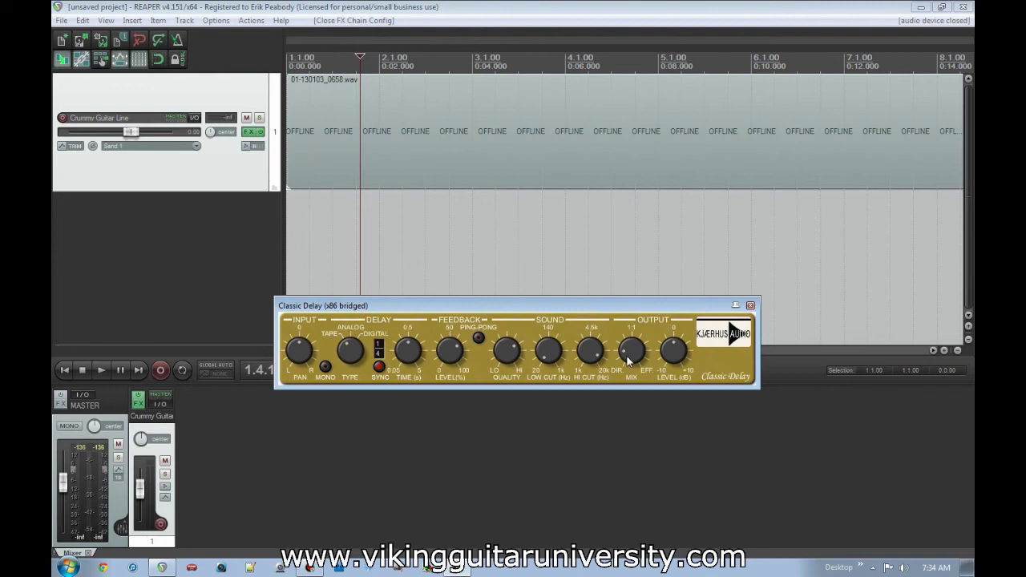
click(629, 360)
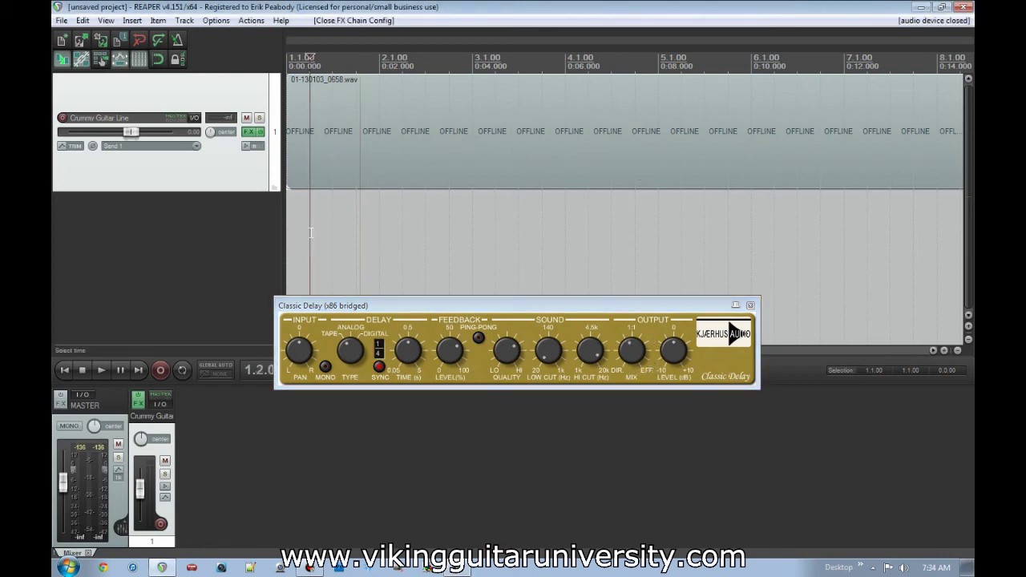
click(376, 238)
key(space)
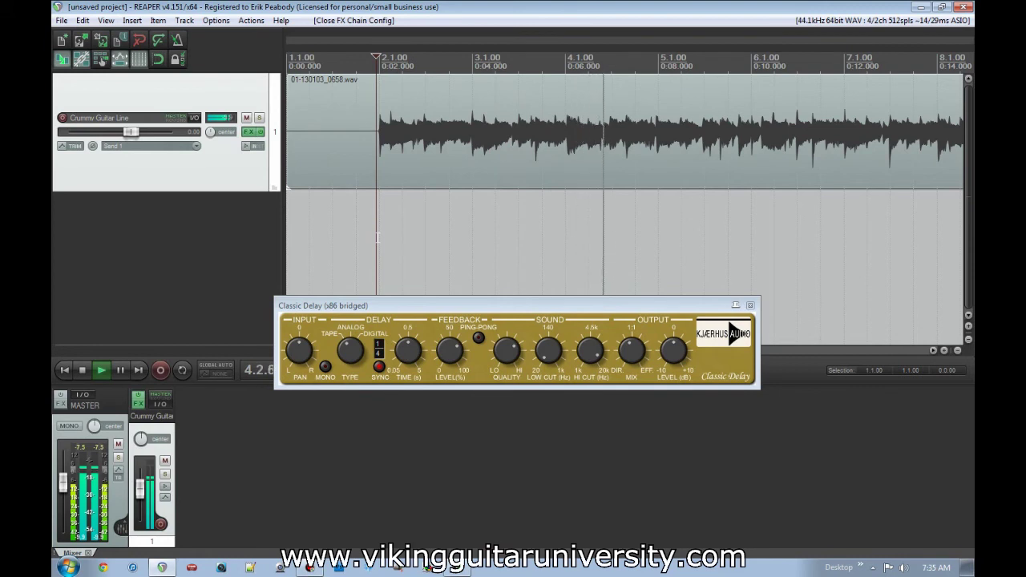
key(space)
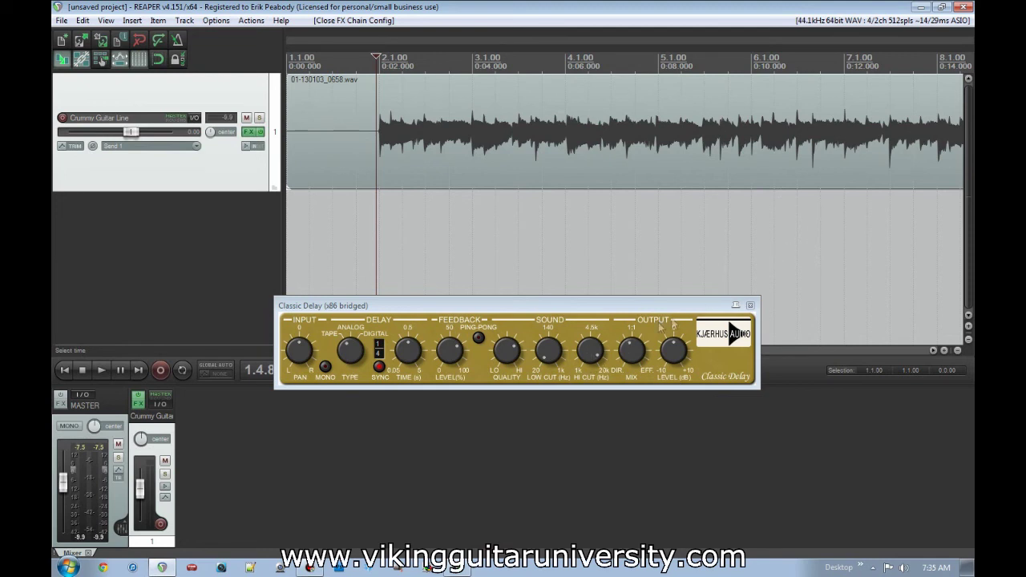
Activate the Classic Delay's Mix envelope on the guitar track and lower it to 1.6:0.37.
click(73, 146)
click(317, 244)
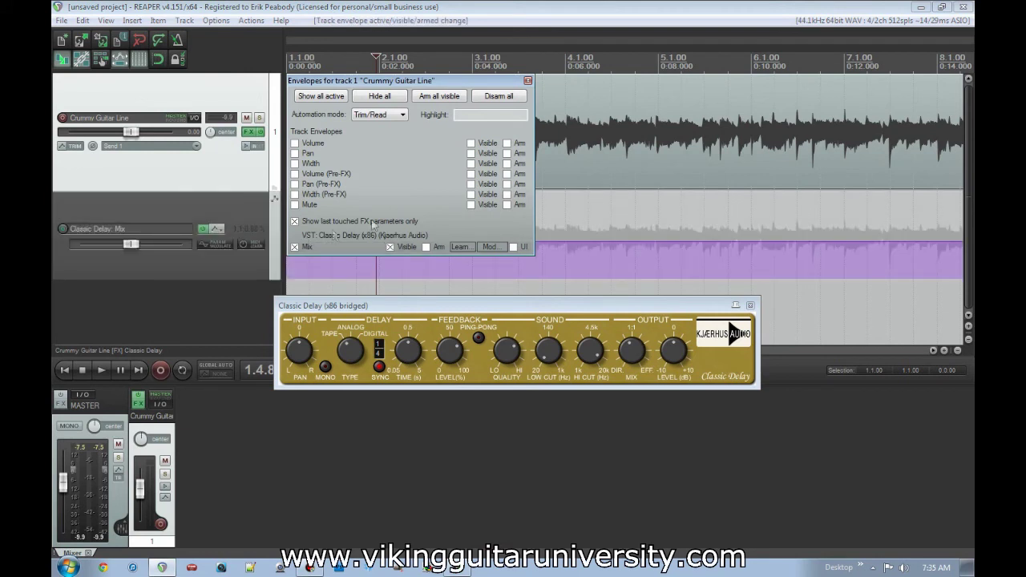
click(527, 80)
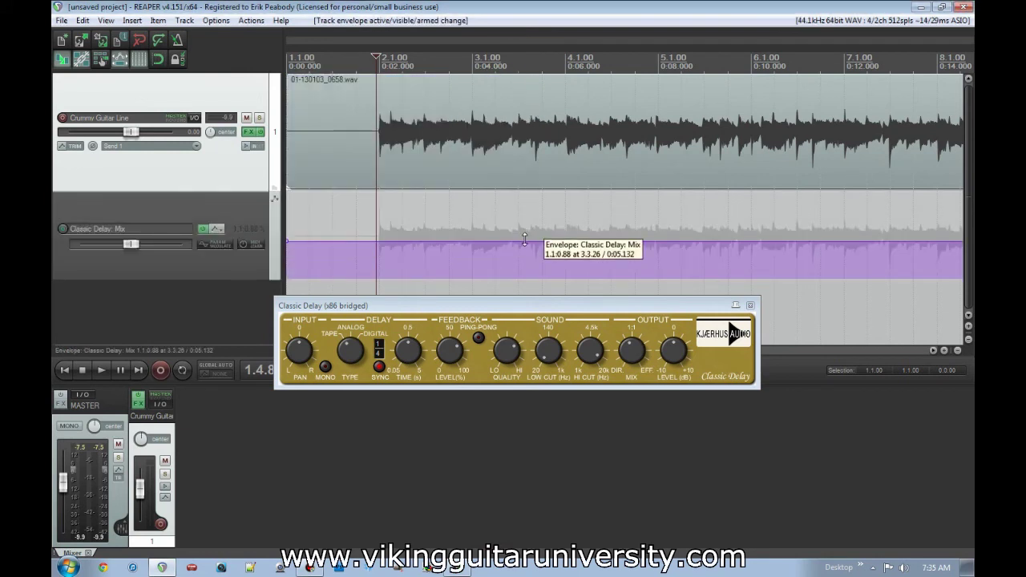
click(524, 239)
drag(525, 239, 526, 262)
Add two Mix envelope points just before measure 5 and raise the second to 0.48:1.5 for an abrupt jump.
click(662, 250)
scroll(659, 257, up, 4)
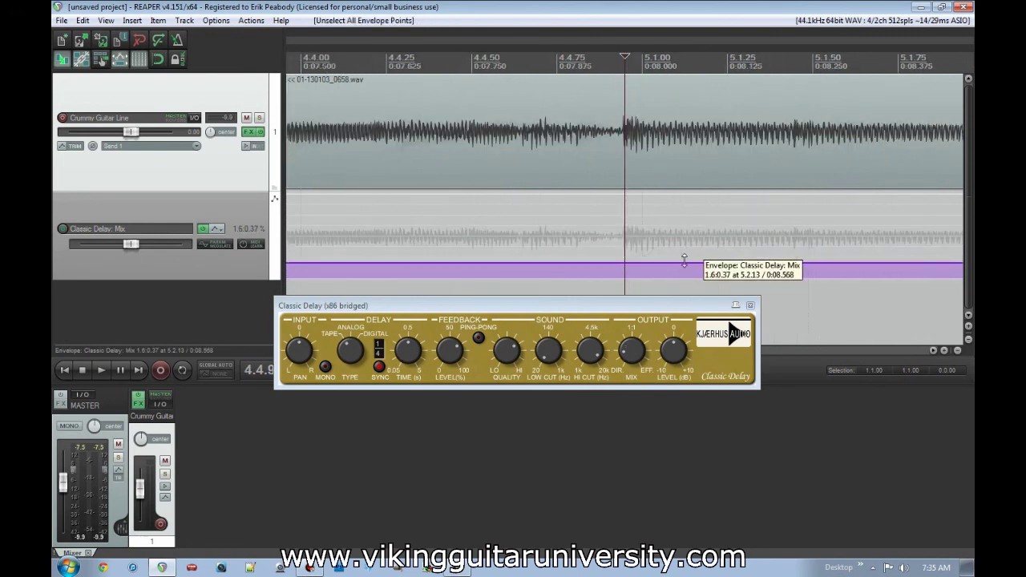
click(625, 265)
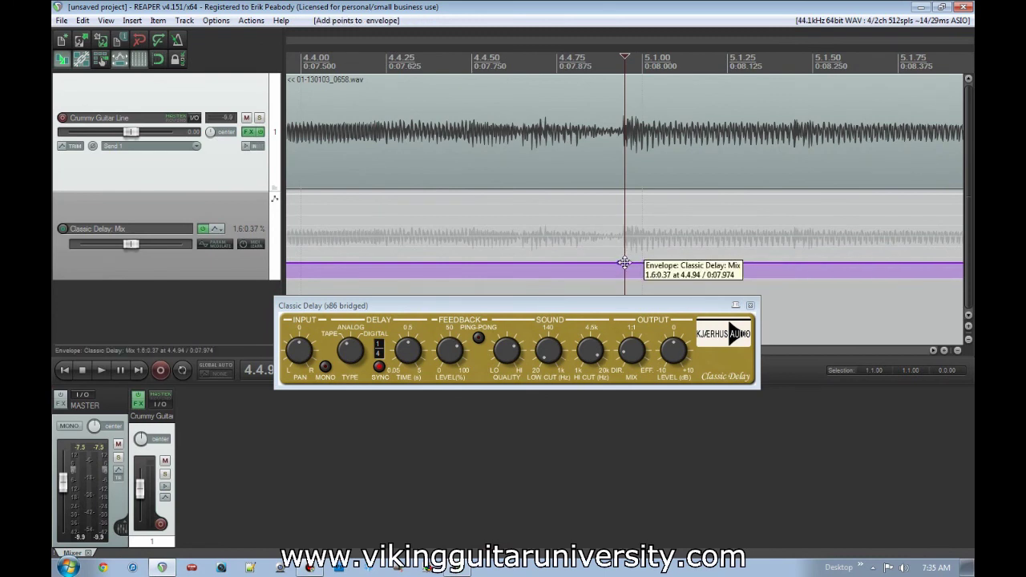
drag(625, 263, 621, 214)
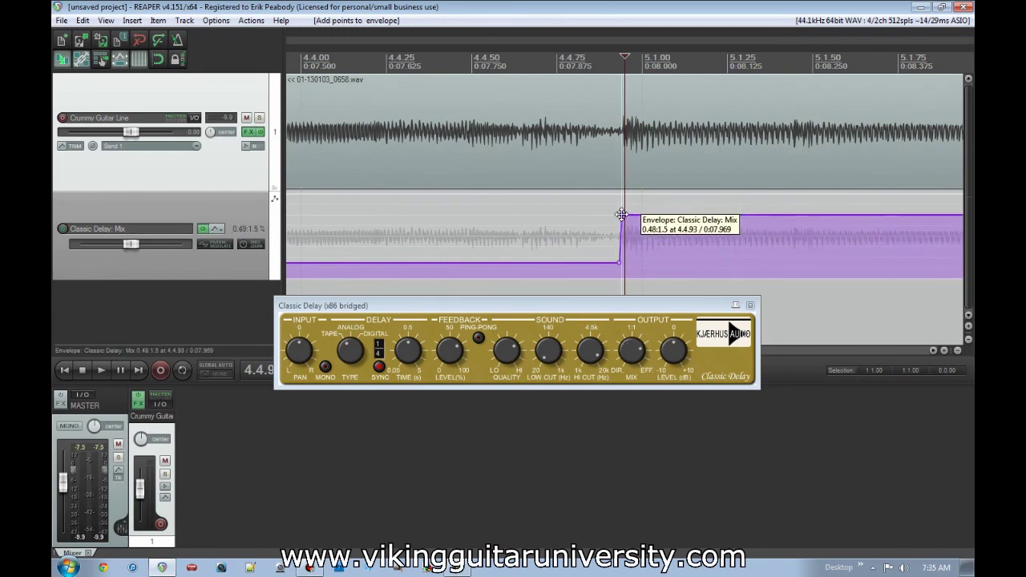
Add two Mix envelope points around 5.1.92 and drop the second to 1.7:0.29, ending the delay boost.
scroll(677, 216, down, 4)
scroll(678, 216, down, 3)
scroll(647, 213, up, 7)
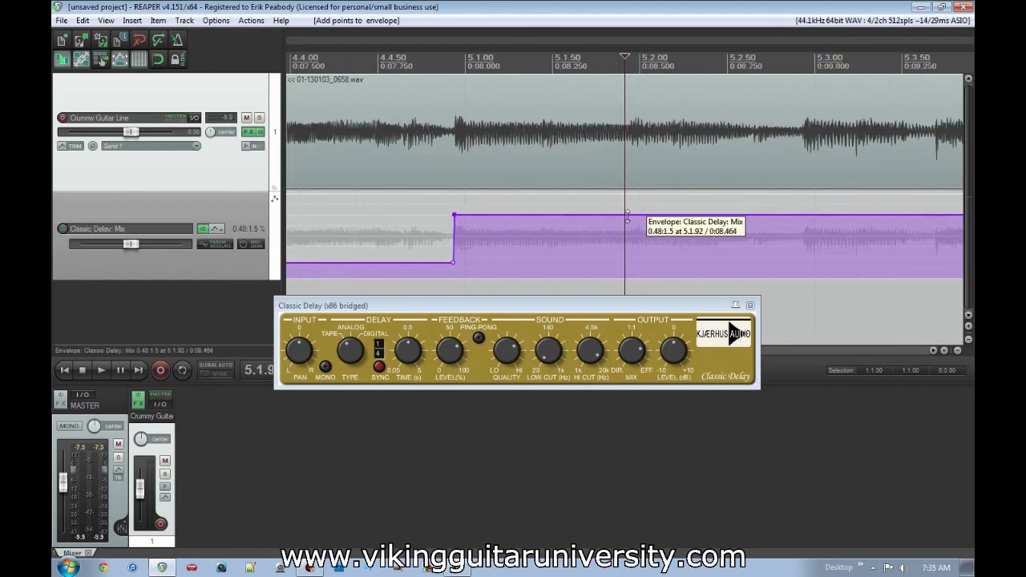
drag(633, 220, 632, 266)
scroll(632, 266, down, 8)
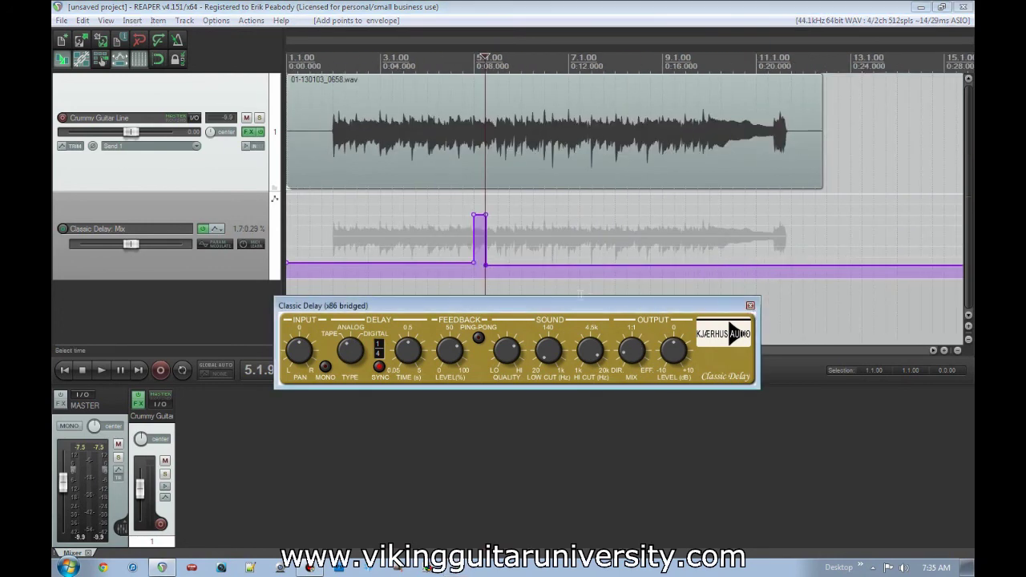
Place the edit cursor at 4.2.58 and reopen the Classic Delay's interface without the FX chain window.
click(750, 305)
click(447, 297)
scroll(446, 296, up, 3)
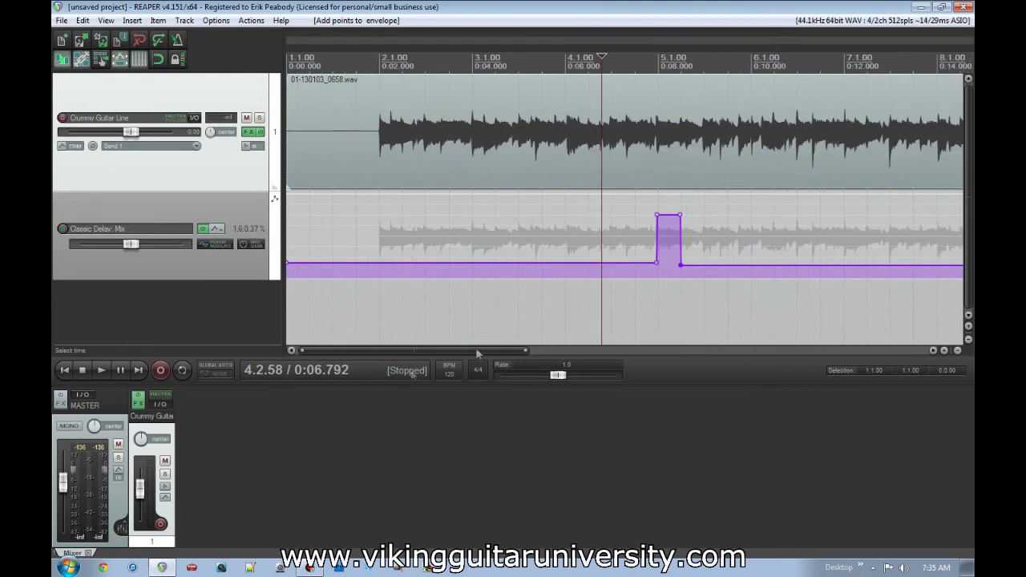
click(249, 132)
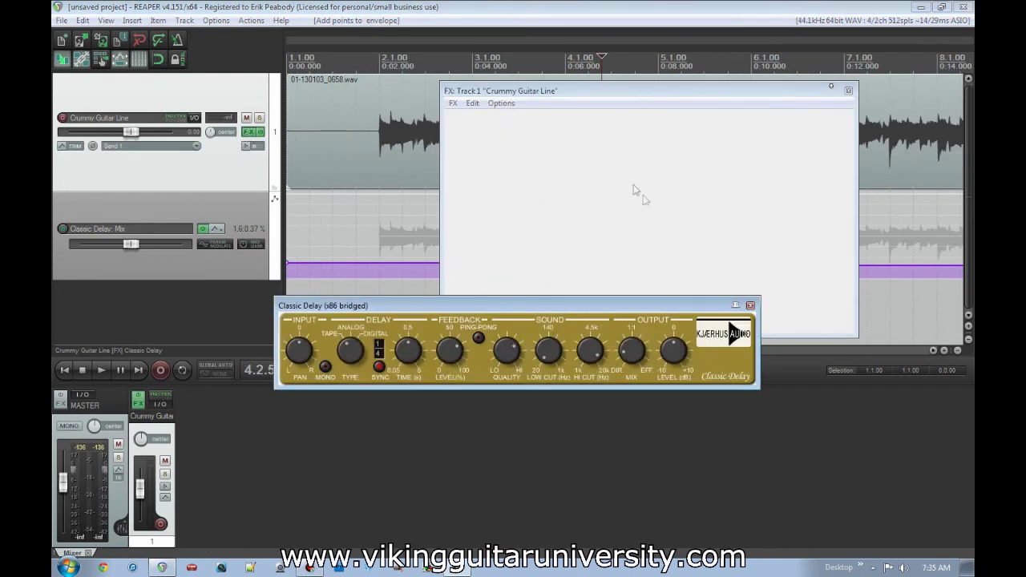
click(848, 92)
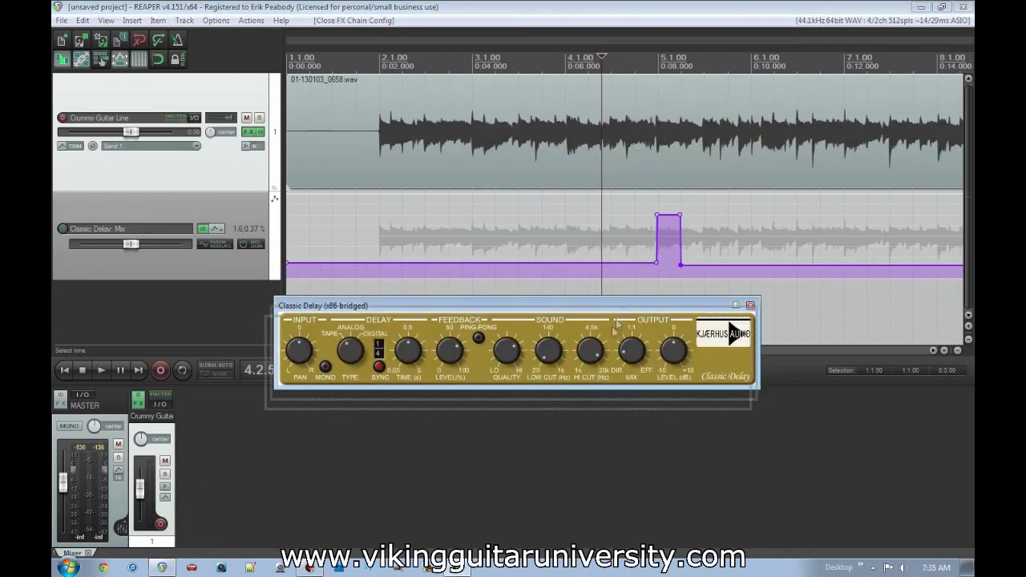
Play the guitar track from just before measure 2 through the delay boost at measure 5, and stop playback.
click(601, 245)
key(space)
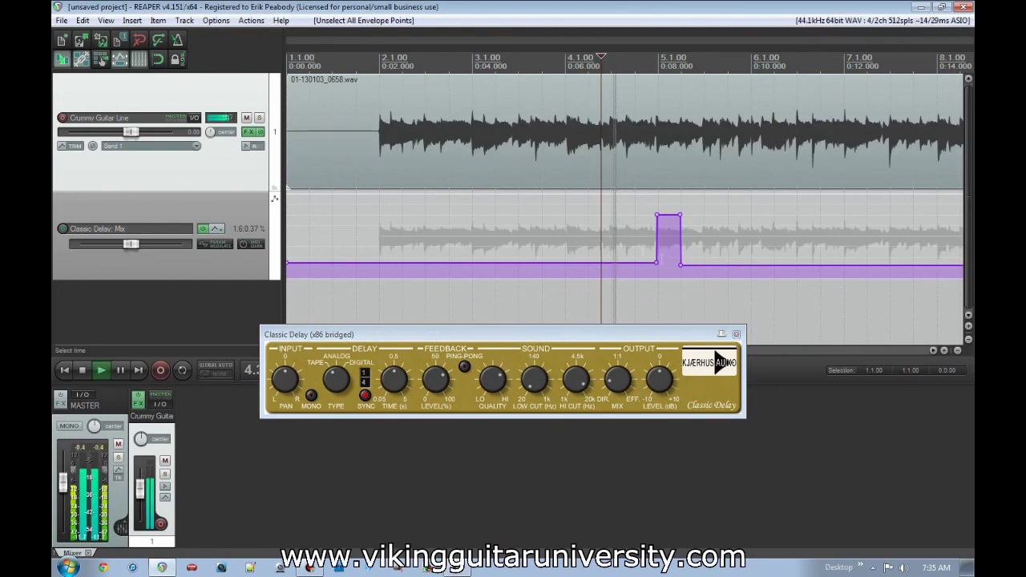
key(space)
click(409, 240)
click(377, 228)
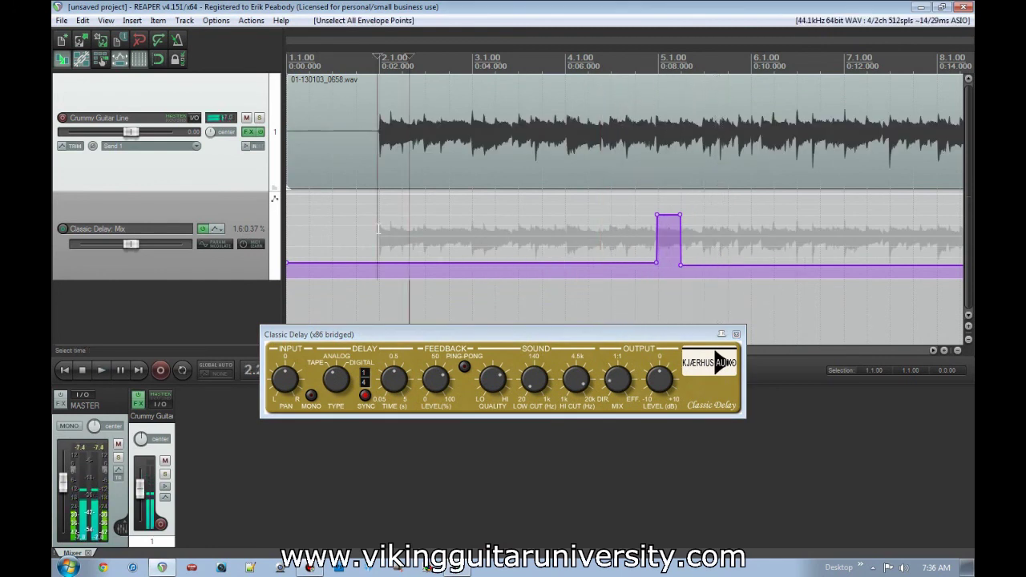
key(space)
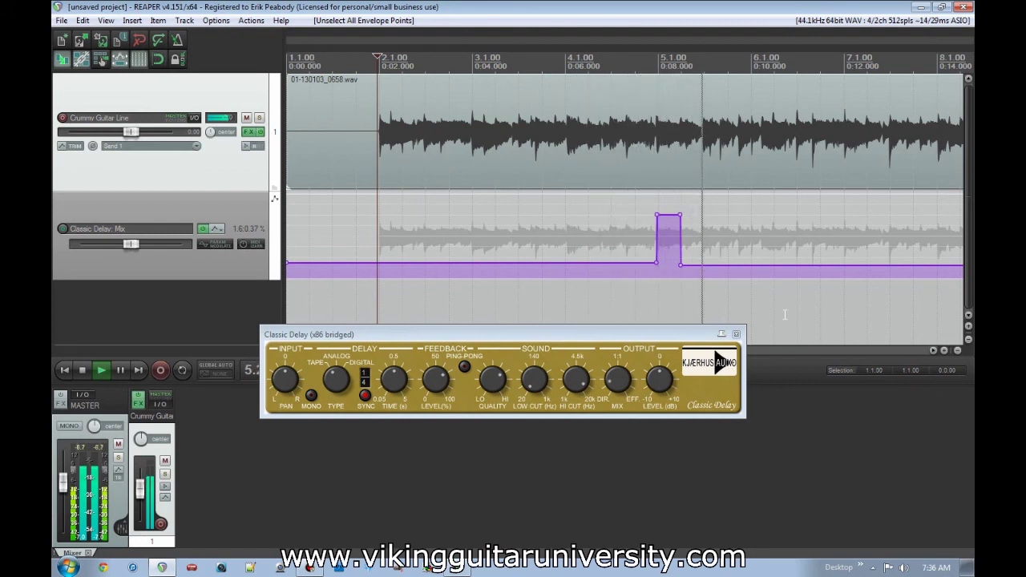
key(space)
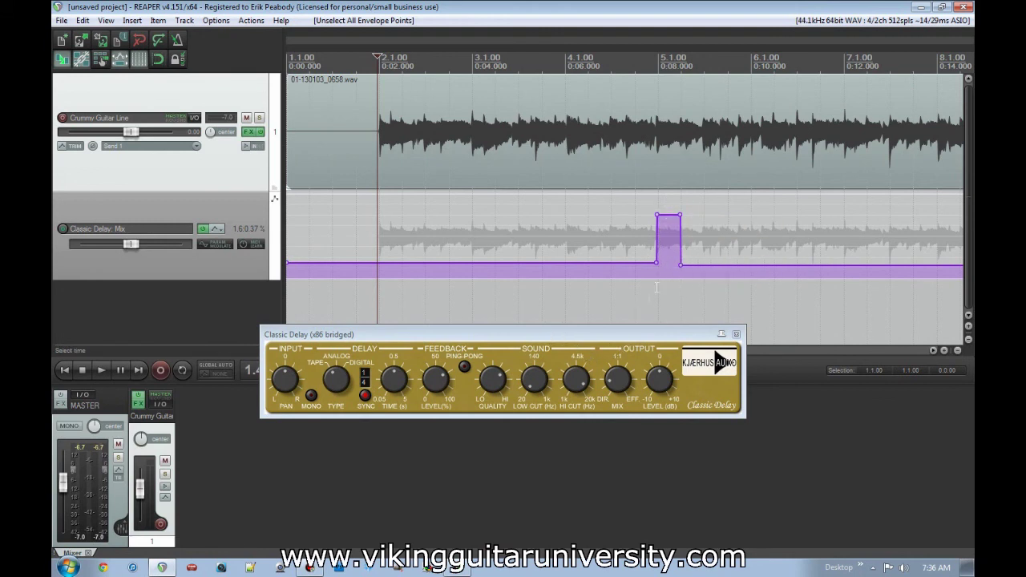
Close the Classic Delay's interface and bypass the guitar track's effects, with its Mix envelope lane reduced in height.
click(681, 267)
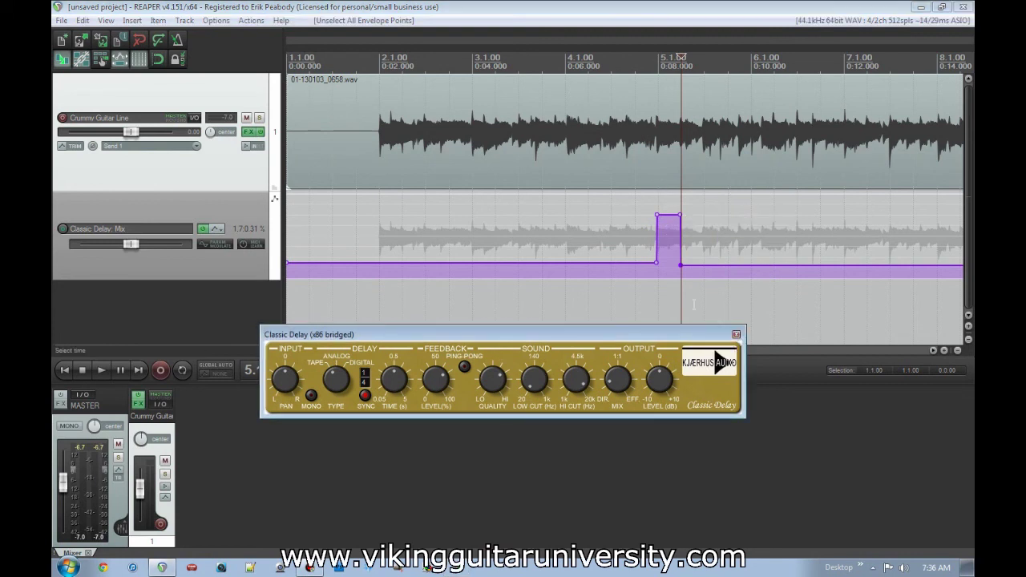
click(736, 335)
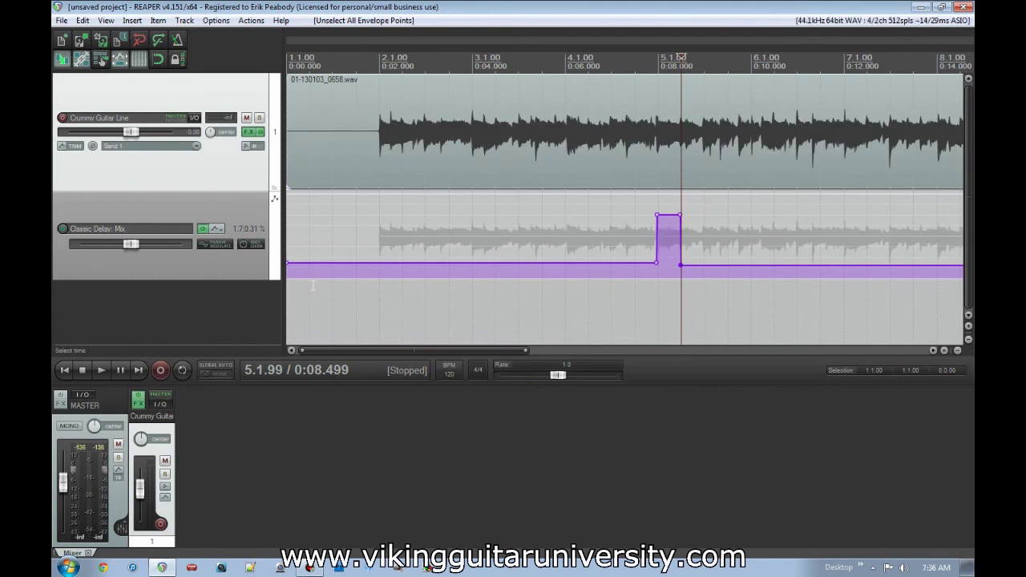
drag(235, 278, 235, 244)
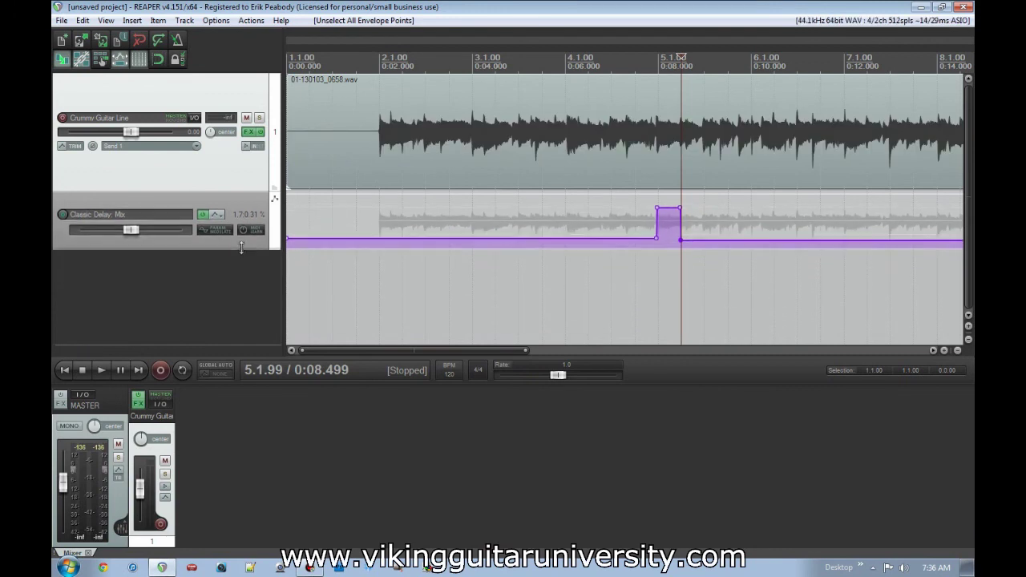
click(253, 131)
Add a second track and create a post-fader send to it from the guitar track.
double_click(216, 276)
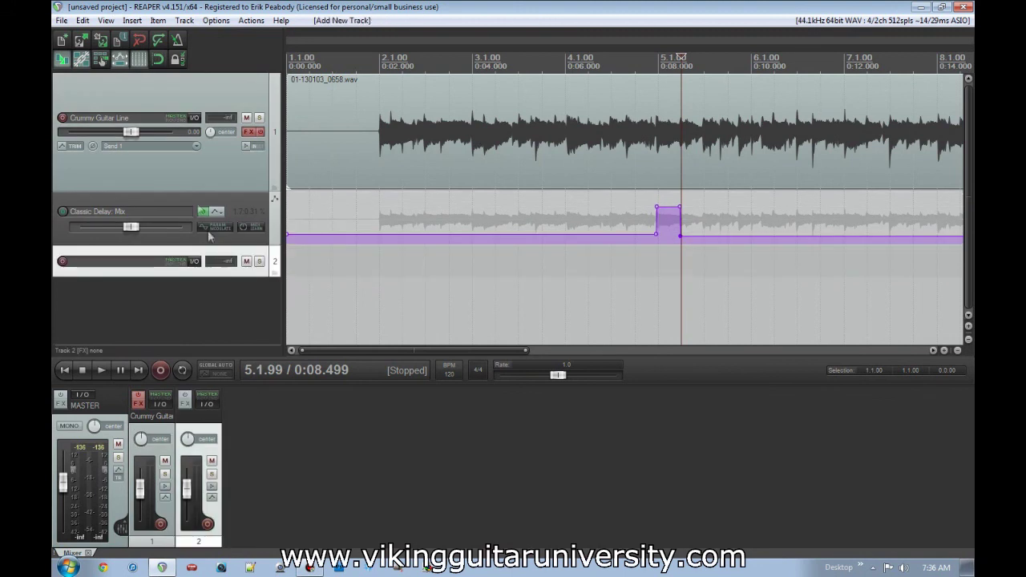
drag(194, 118, 175, 270)
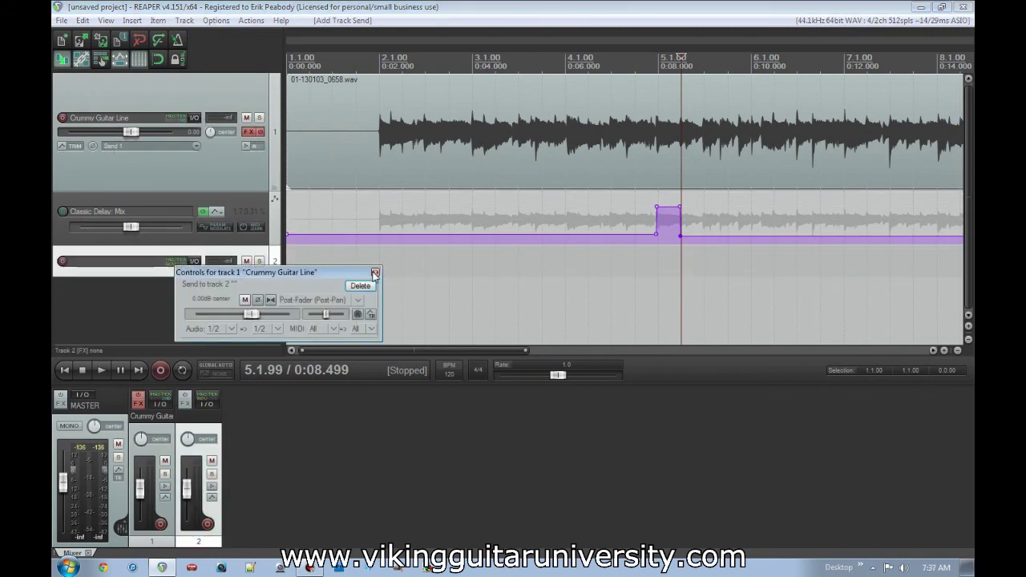
click(375, 272)
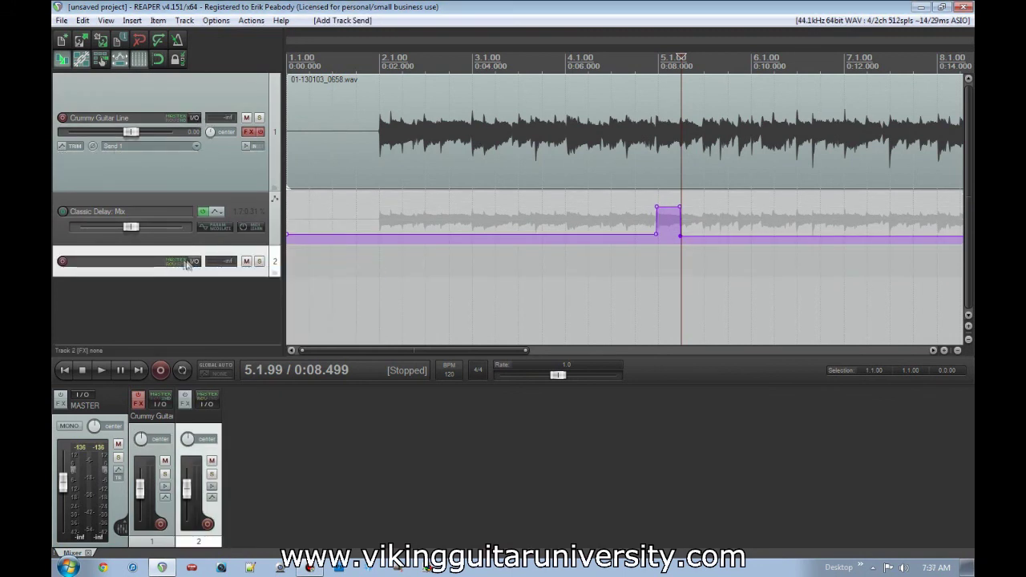
Enlarge track 2 and add the Classic Delay plug-in to its effects chain.
drag(227, 277, 224, 315)
click(248, 281)
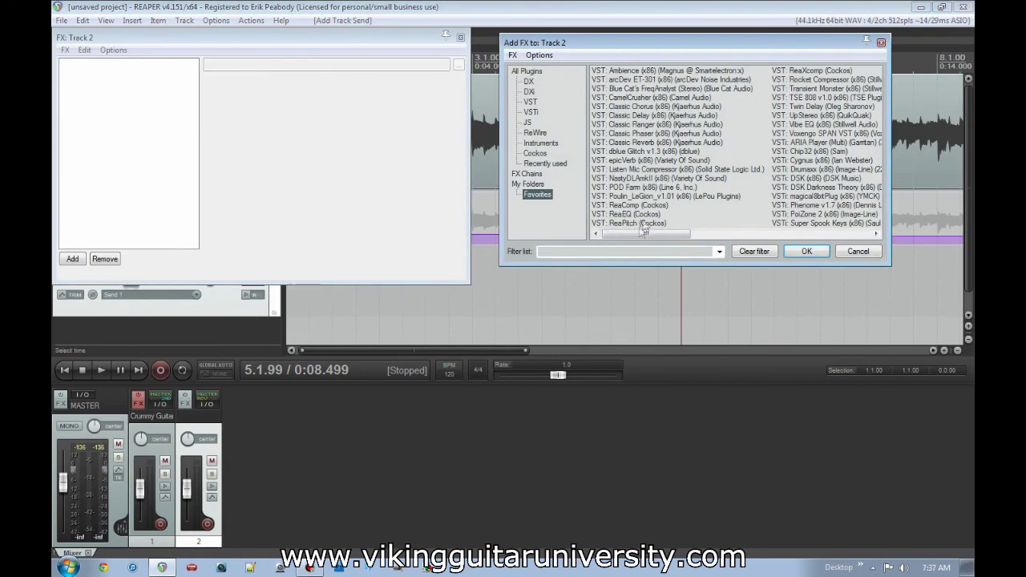
double_click(656, 115)
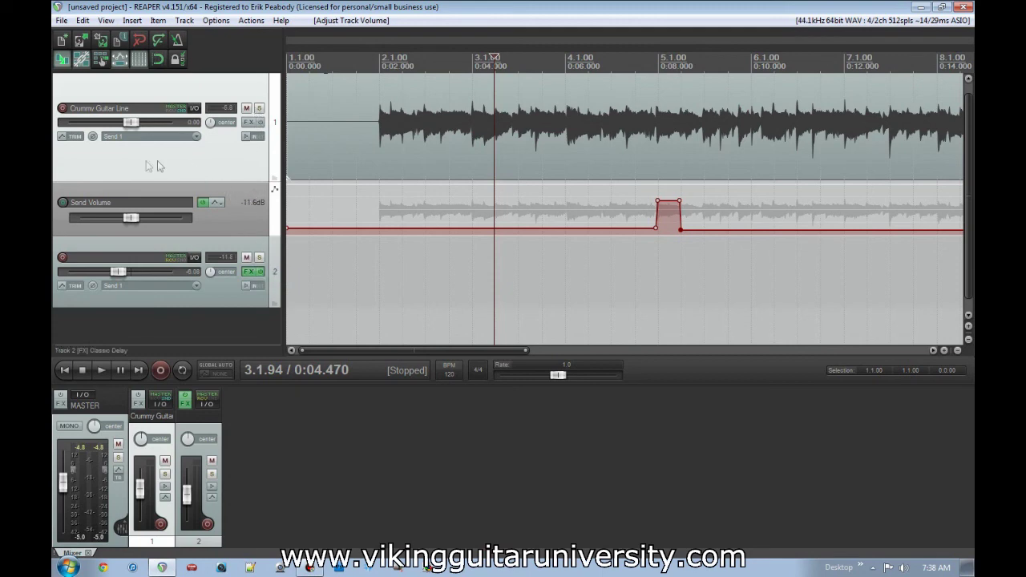
Activate the guitar track's Volume, Pan and Mute envelopes and reduce the track's height.
click(74, 137)
click(295, 134)
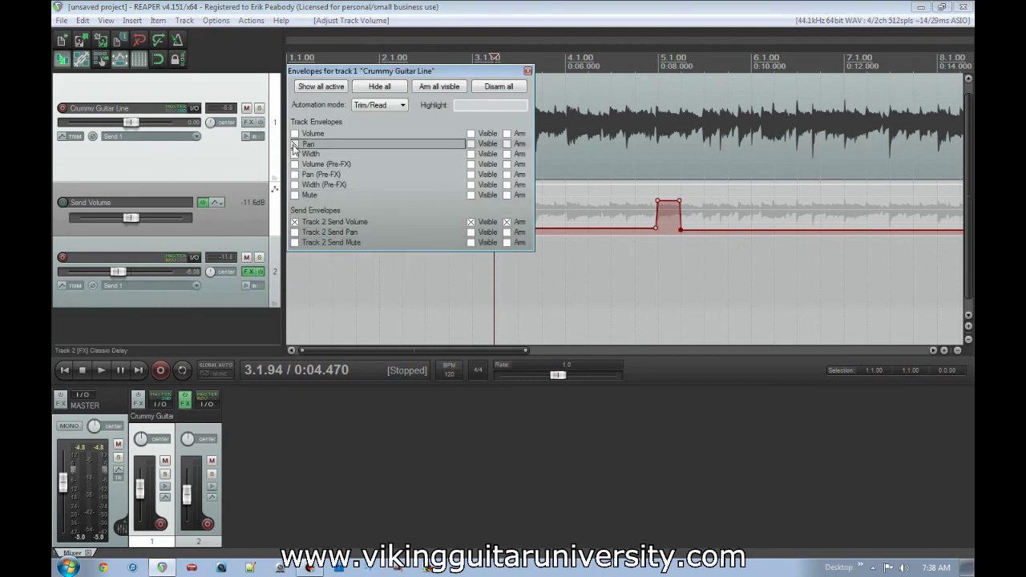
click(295, 143)
click(295, 195)
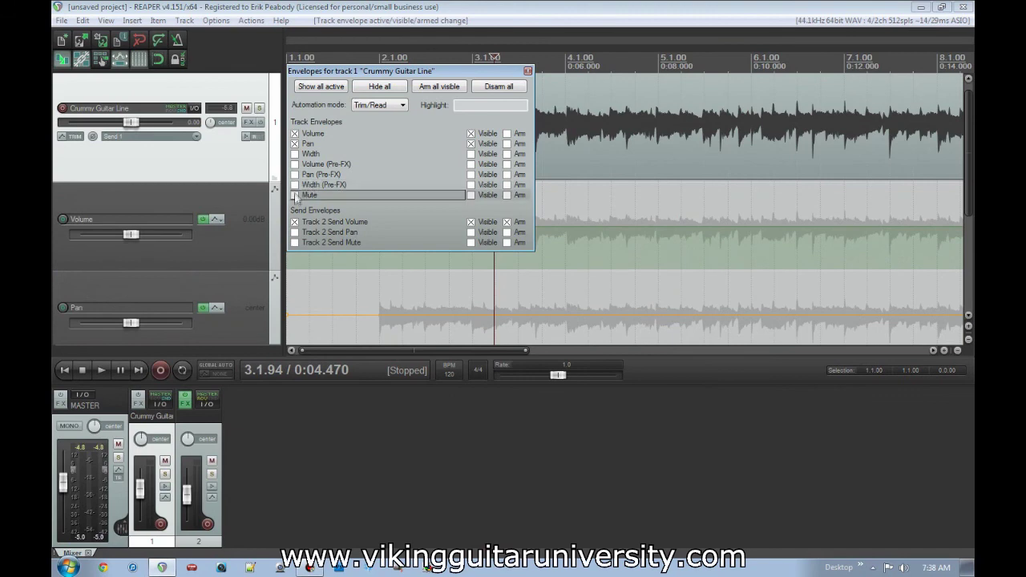
click(528, 70)
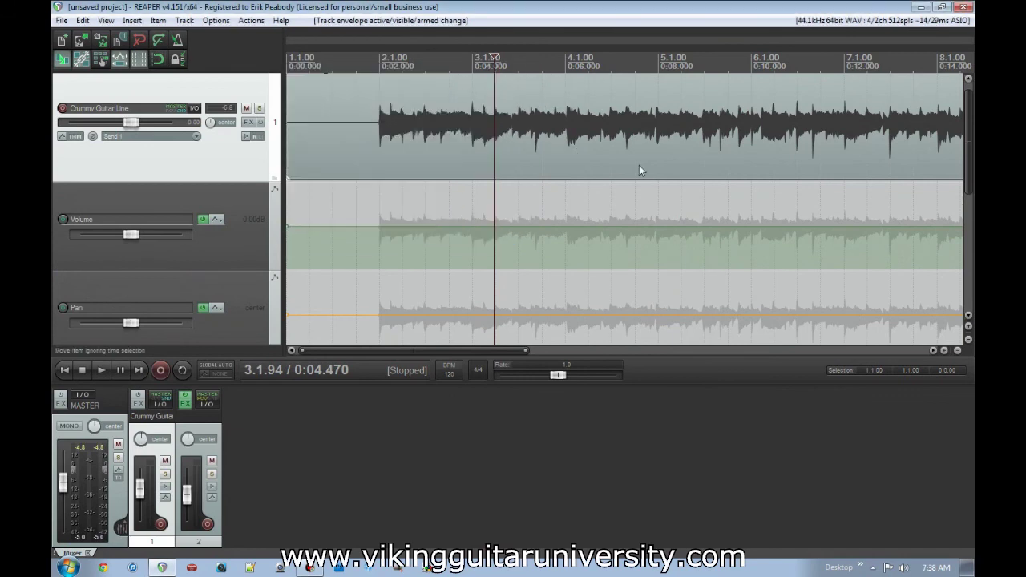
drag(233, 181, 248, 115)
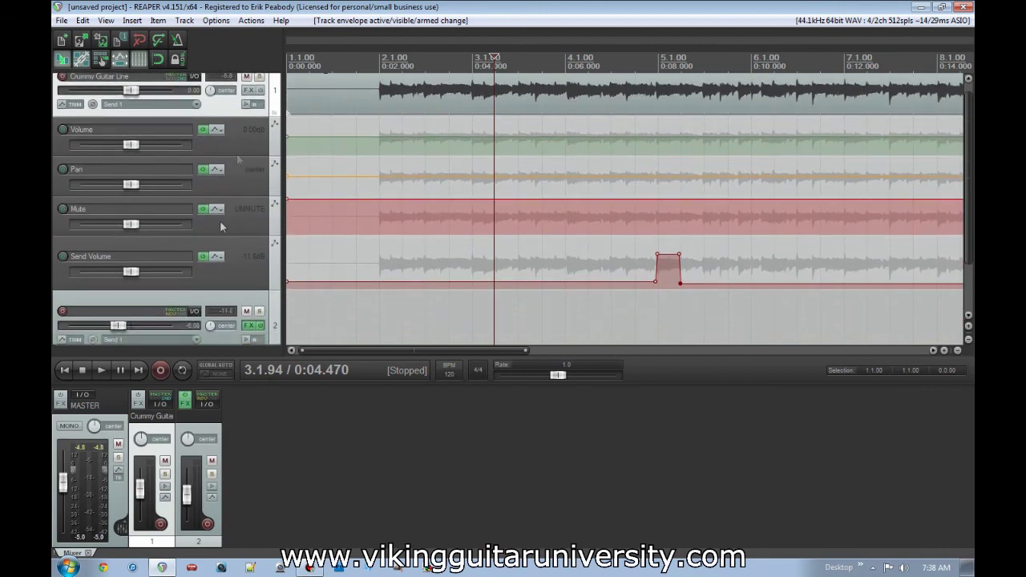
Delete track 2, which holds the Classic Delay send effect, from the project.
click(231, 314)
key(Delete)
key(Return)
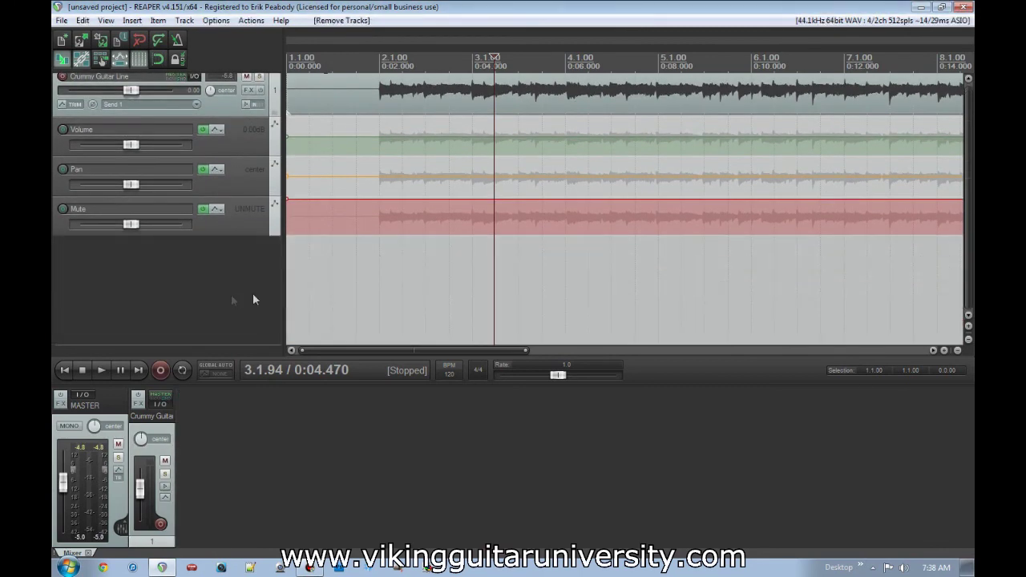
scroll(967, 186, up, 1)
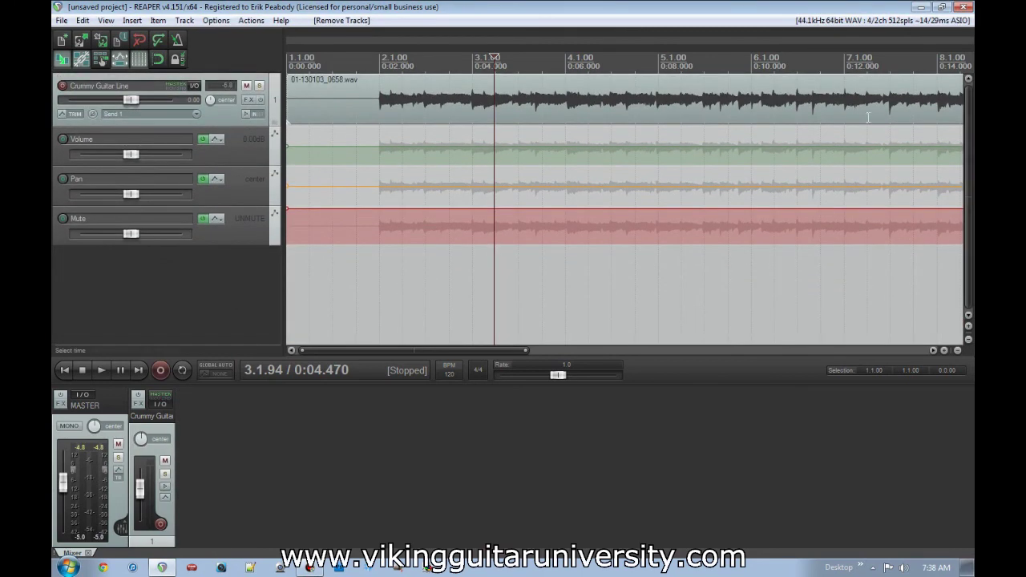
Hide all of the guitar track's envelopes and show the active ones again.
click(74, 114)
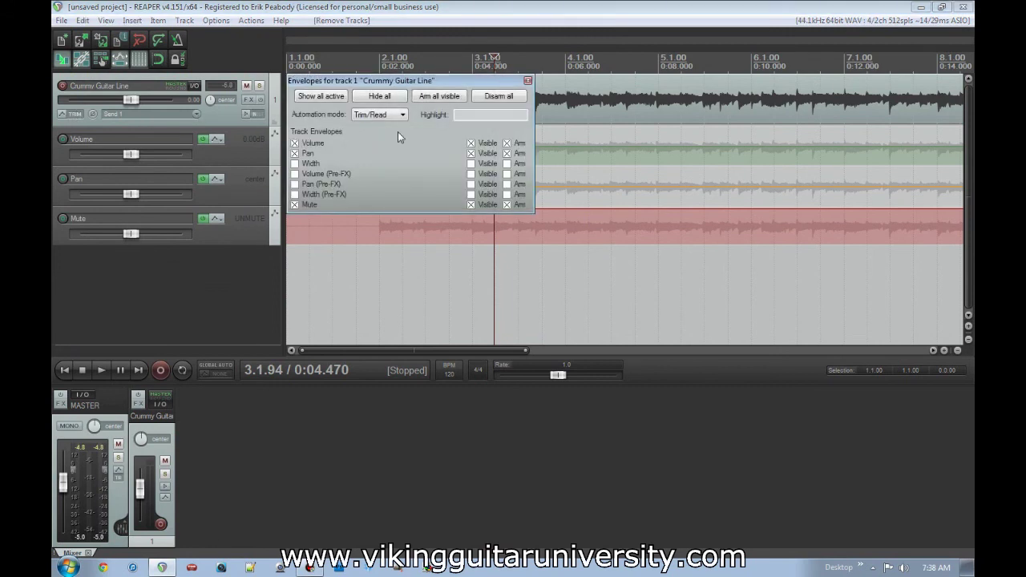
click(379, 96)
click(321, 96)
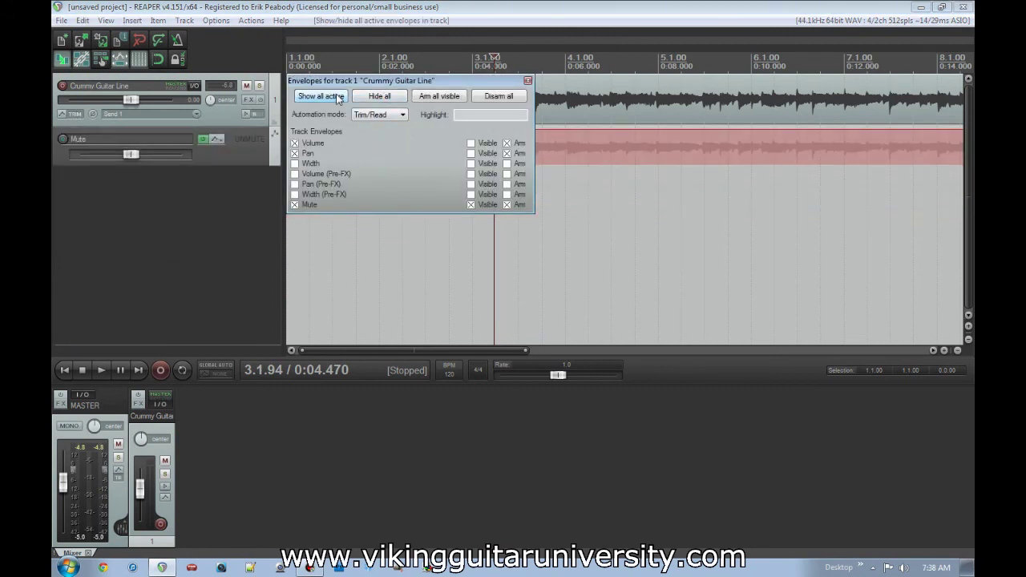
Activate the Width, Volume (Pre-FX) and Pan (Pre-FX) envelopes on the guitar track and close its envelope window.
click(294, 164)
click(294, 174)
click(295, 185)
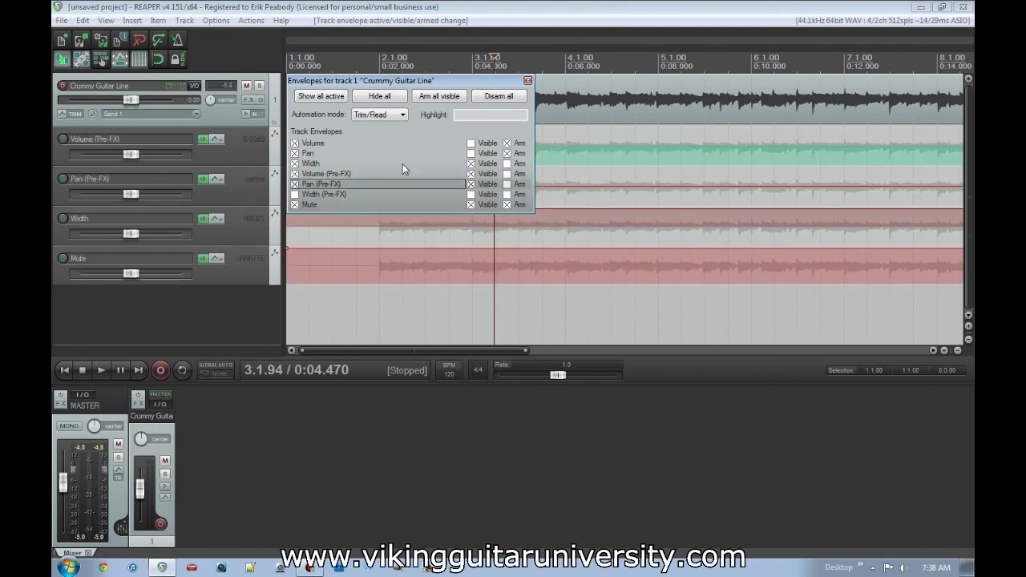
click(528, 81)
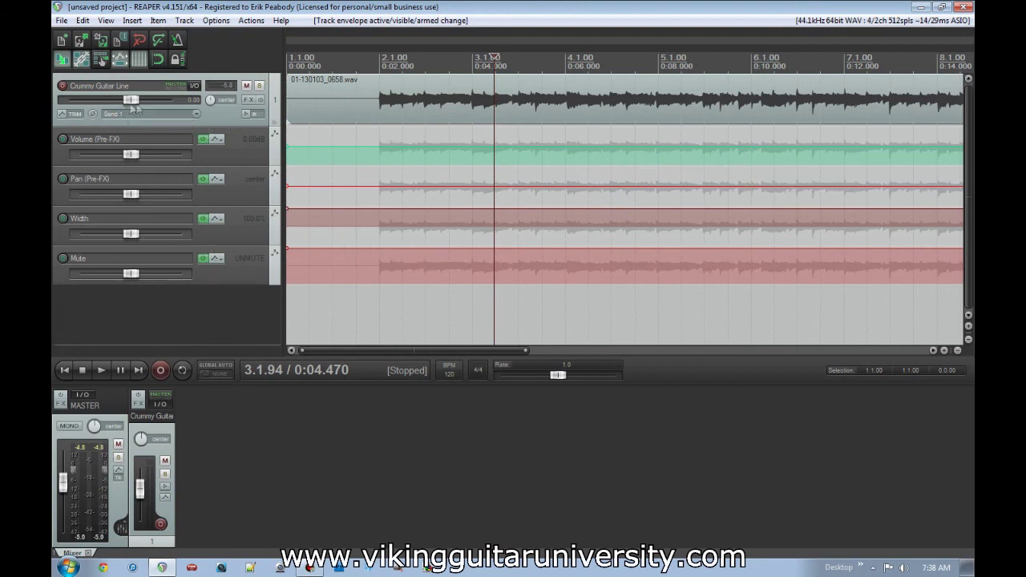
Add ReaEQ to the guitar track and list all its automatable parameters instead of only the last touched ones.
click(249, 100)
double_click(632, 215)
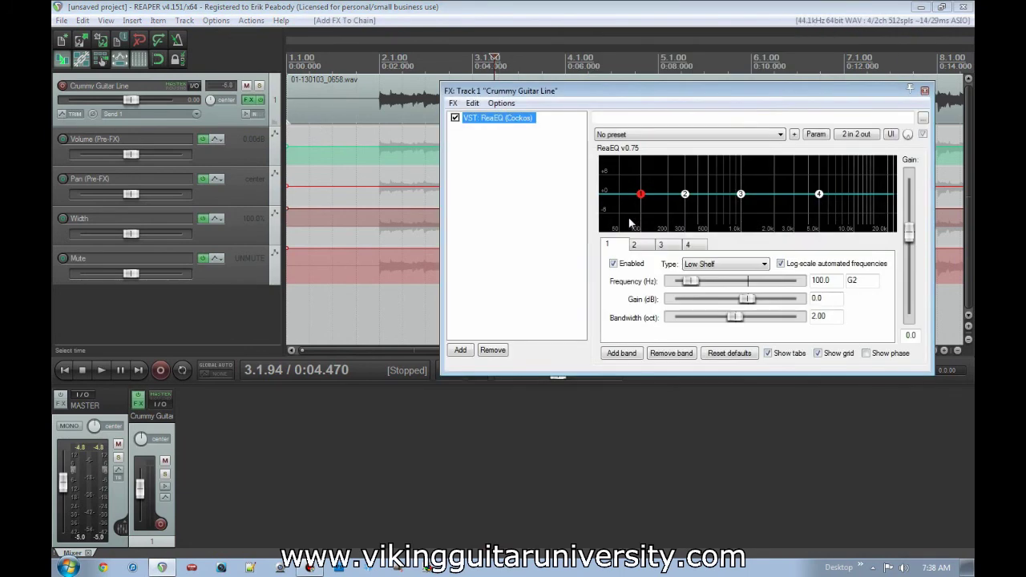
click(75, 114)
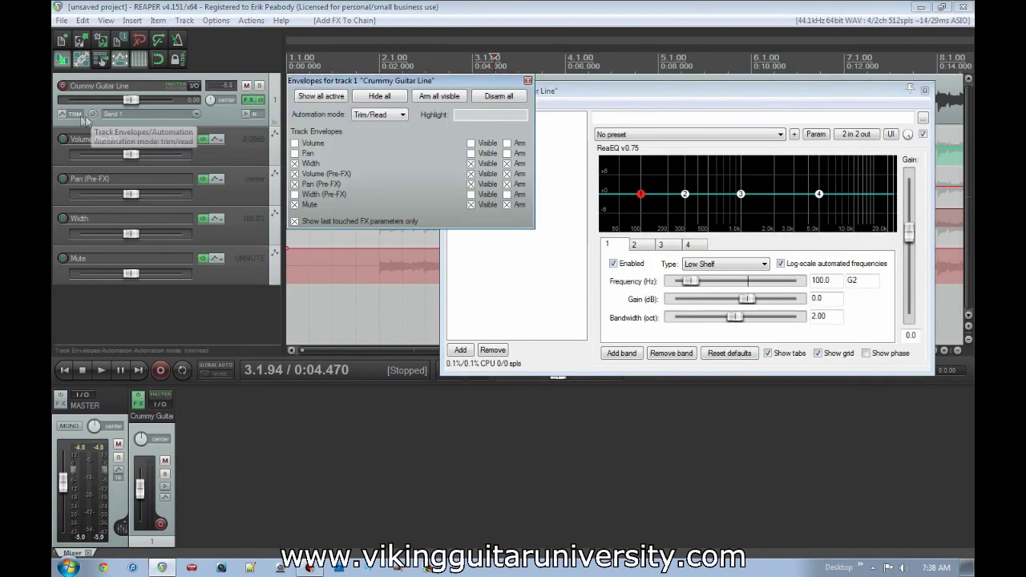
click(294, 221)
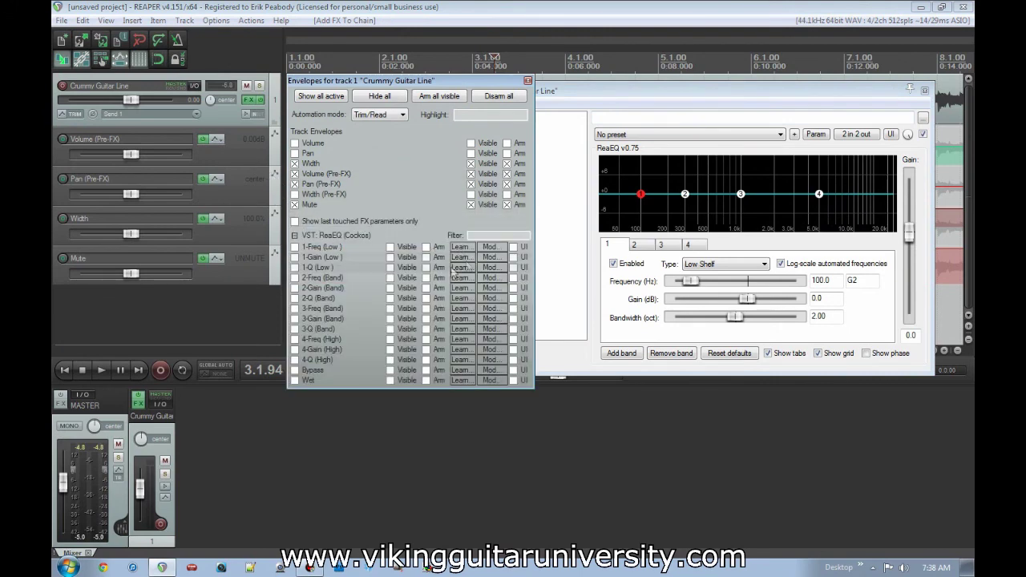
click(921, 102)
click(924, 90)
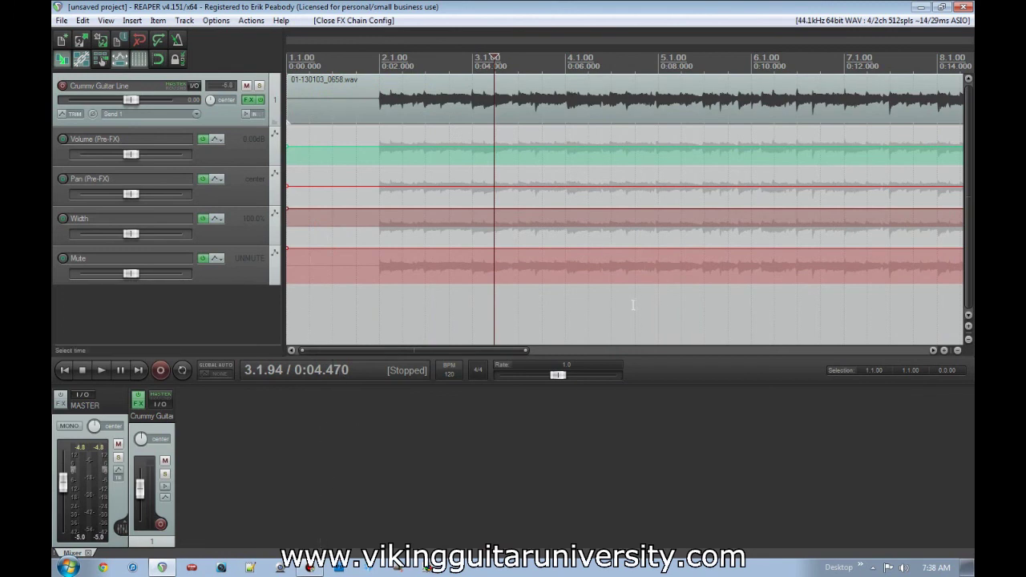
Close the unsaved project and exit REAPER.
click(962, 8)
click(552, 325)
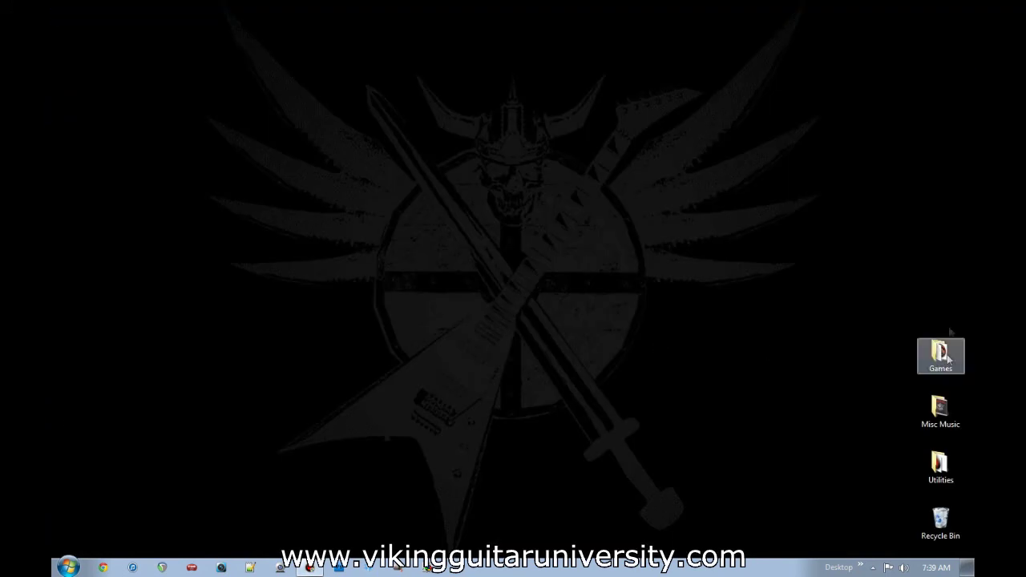